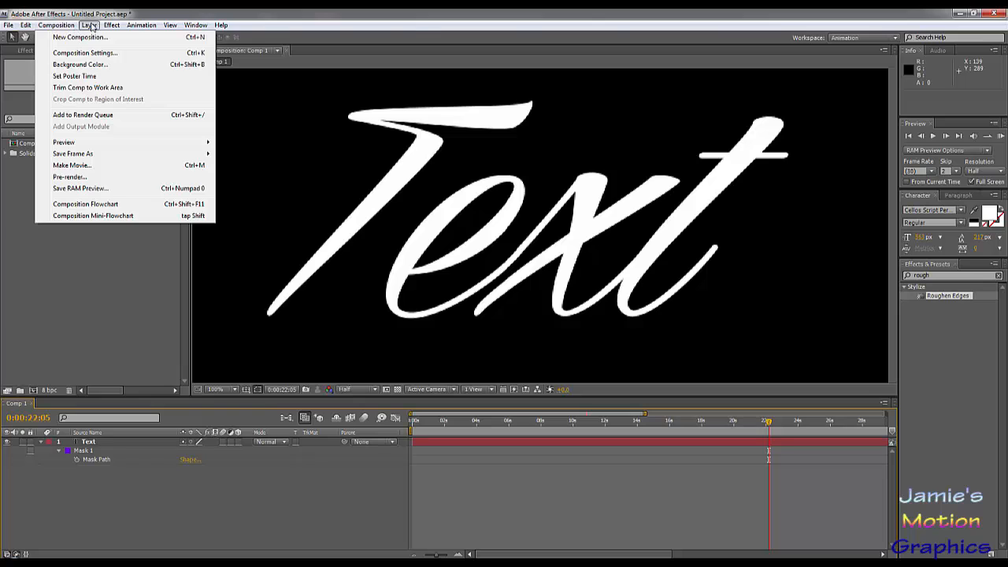
- Create a new solid layer coloured pure red above the Text layer
{"action": "mouse_move", "coordinate": [89, 24]}
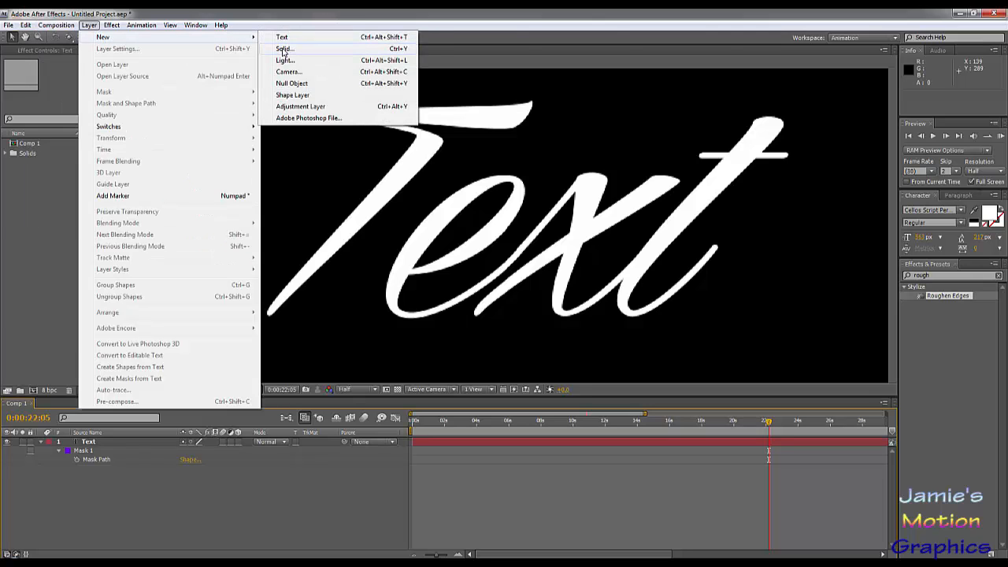
{"action": "left_click", "coordinate": [284, 48]}
{"action": "left_click", "coordinate": [896, 438]}
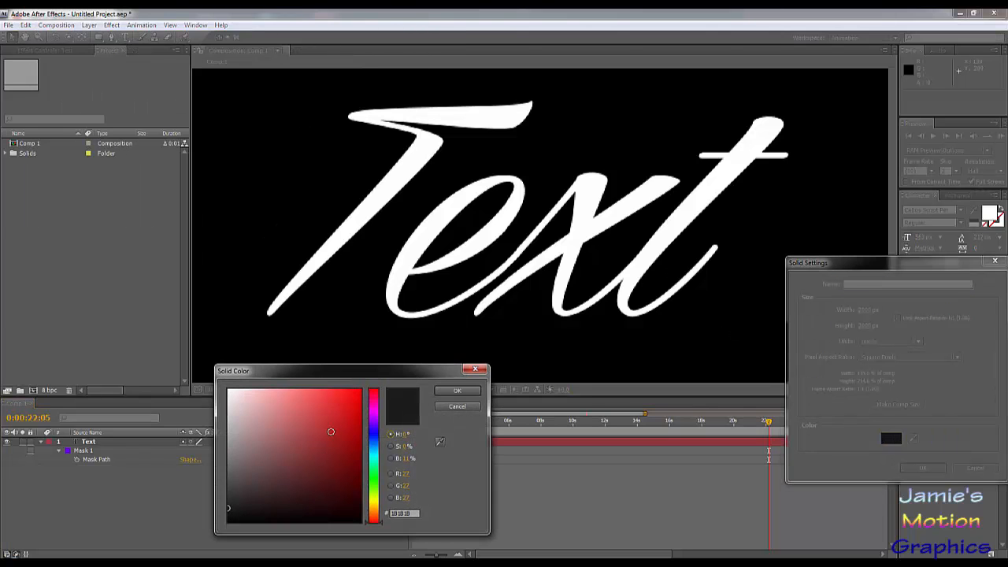
{"action": "left_click_drag", "start_coordinate": [331, 431], "coordinate": [484, 333]}
{"action": "left_click", "coordinate": [474, 389]}
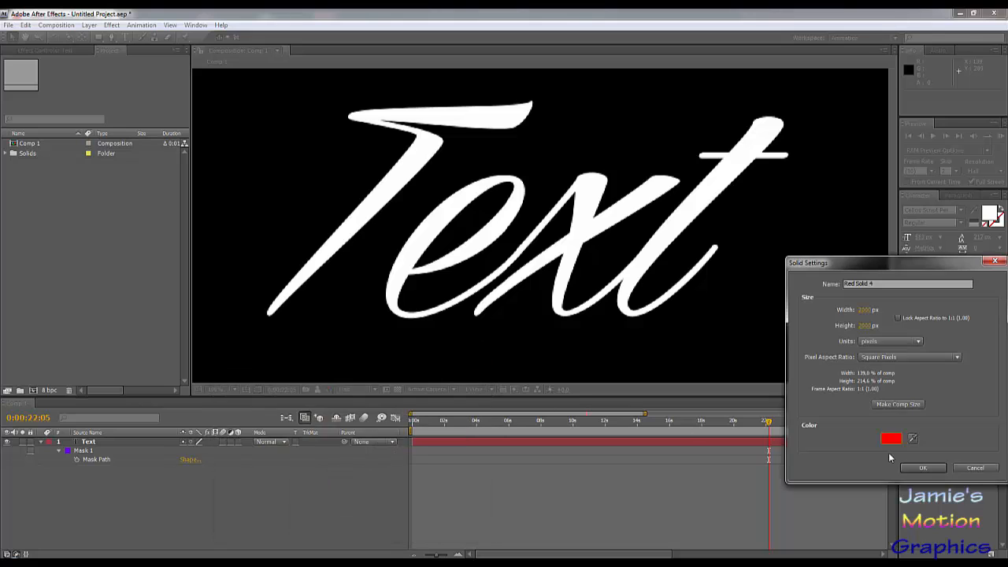
{"action": "left_click", "coordinate": [936, 468]}
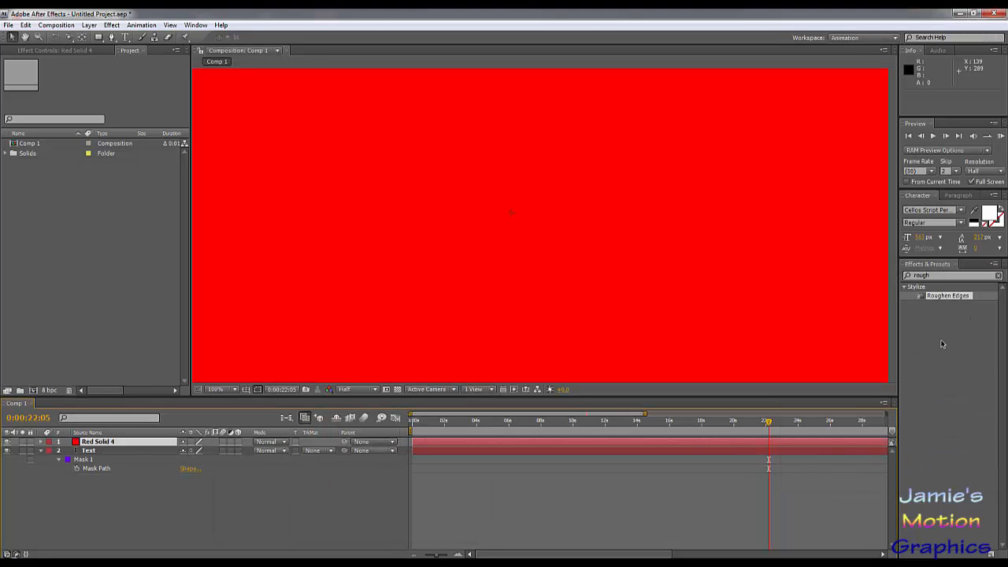
- Search the effects for "glue" and apply CC Glue Gun to the red solid
{"action": "left_click", "coordinate": [952, 275]}
{"action": "key", "text": "BackSpace"}
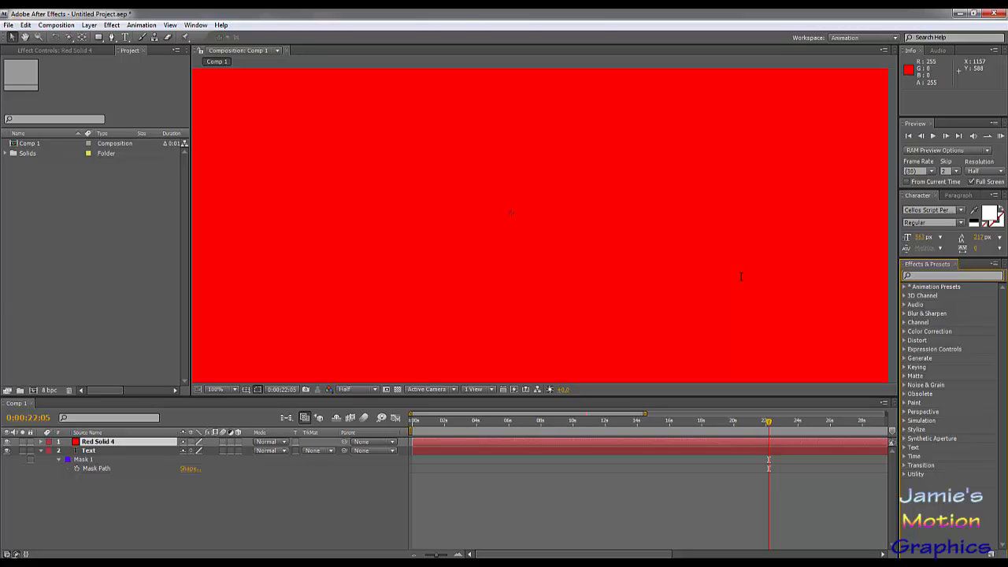
{"action": "type", "text": "glue"}
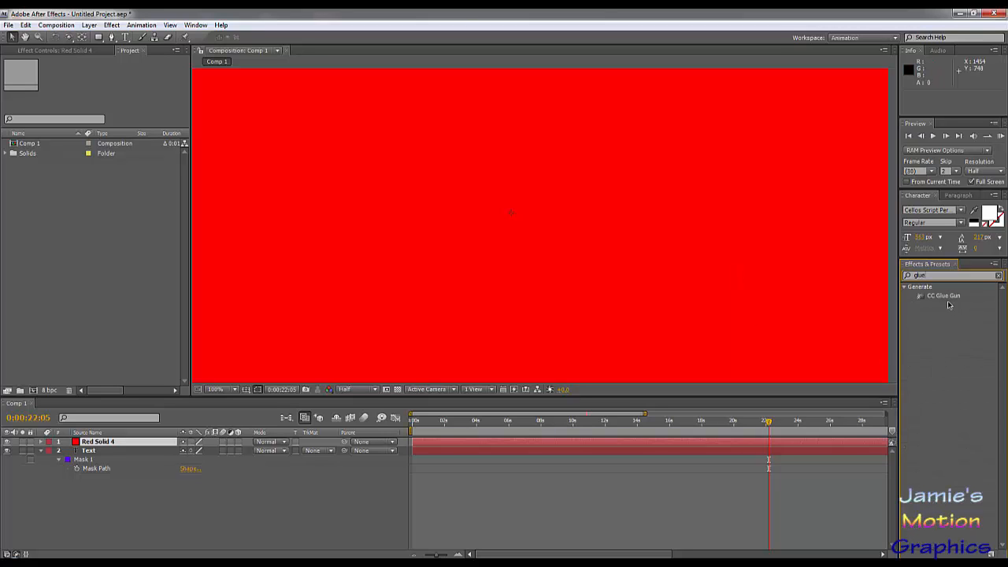
{"action": "mouse_move", "coordinate": [948, 302]}
{"action": "left_mouse_down"}
{"action": "mouse_move", "coordinate": [952, 319]}
{"action": "mouse_move", "coordinate": [216, 533]}
{"action": "mouse_move", "coordinate": [86, 451]}
{"action": "mouse_move", "coordinate": [93, 444]}
{"action": "left_mouse_up"}
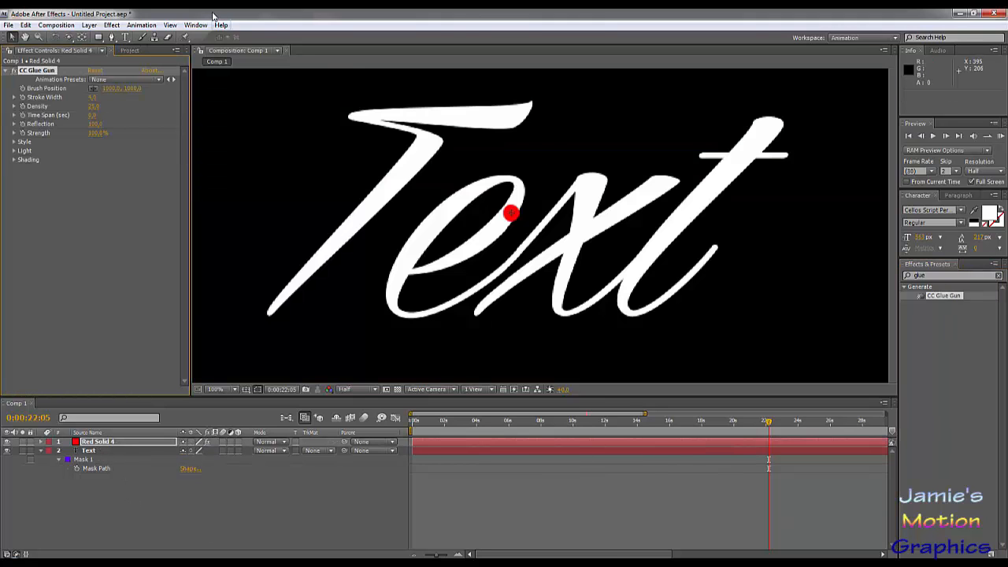
{"action": "left_click", "coordinate": [111, 25]}
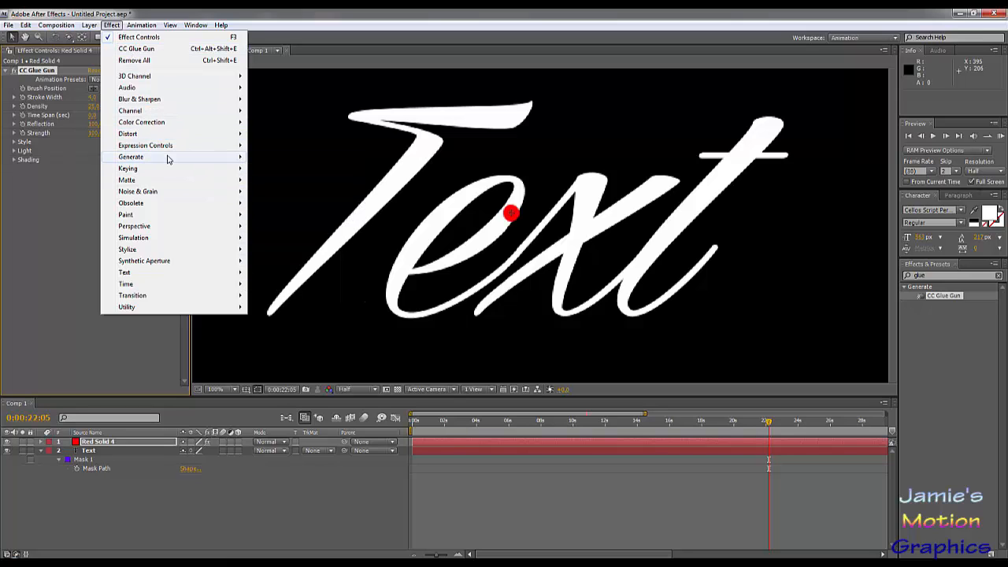
{"action": "mouse_move", "coordinate": [168, 159]}
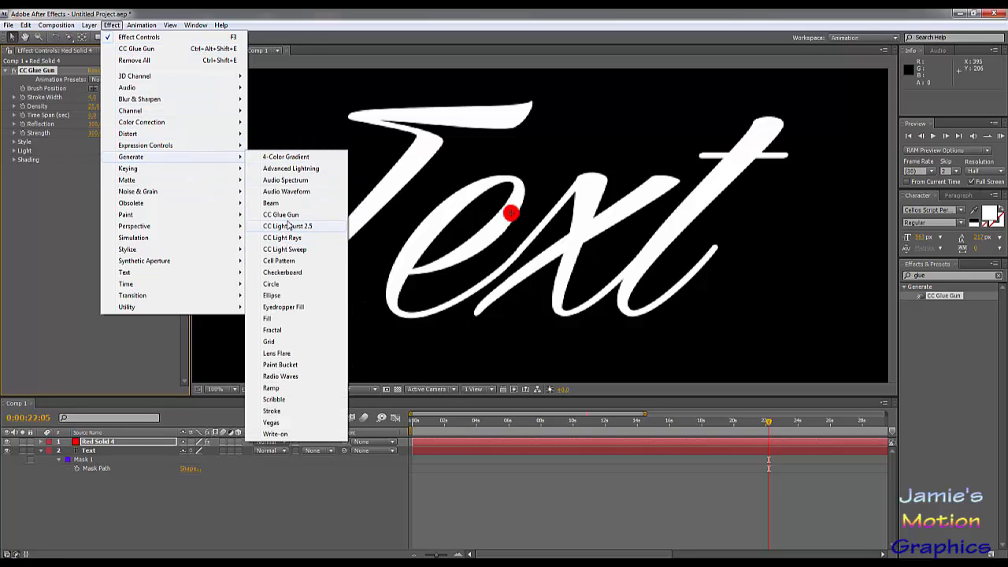
{"action": "left_click", "coordinate": [281, 214]}
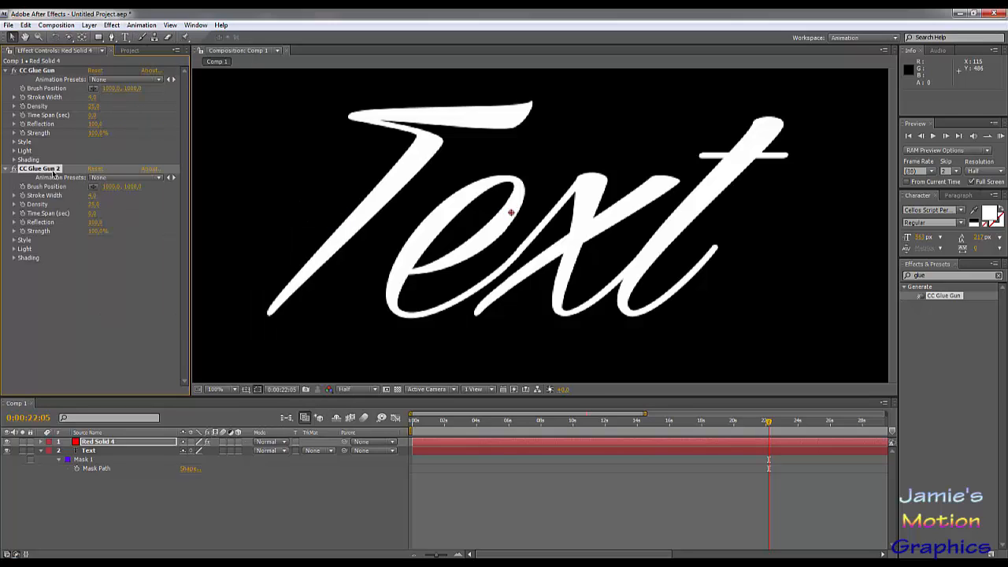
{"action": "key", "text": "Delete"}
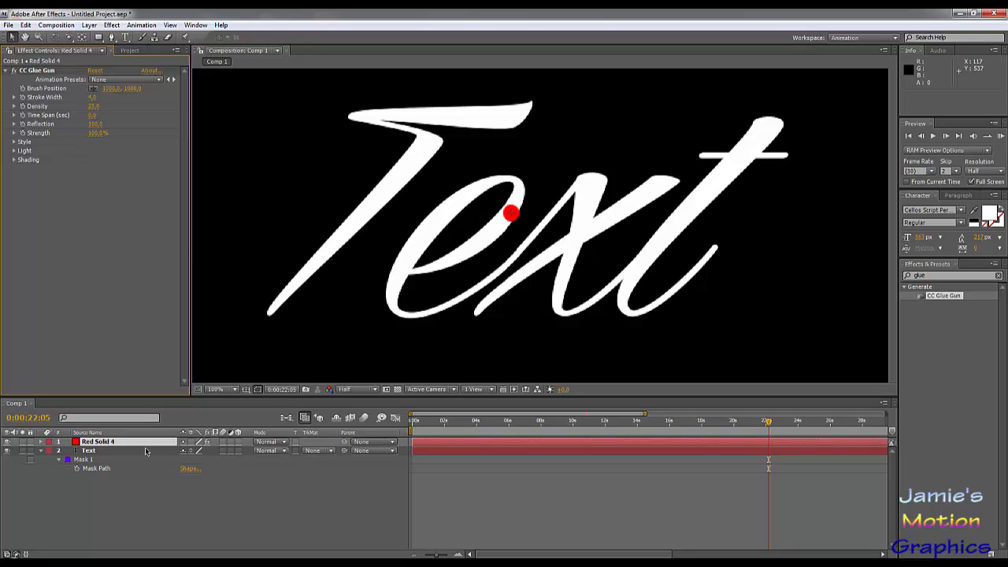
- Copy the Text layer's mask path into the red solid's CC Glue Gun Brush Position as keyframes starting at 0:00:00:00
{"action": "left_click", "coordinate": [93, 470]}
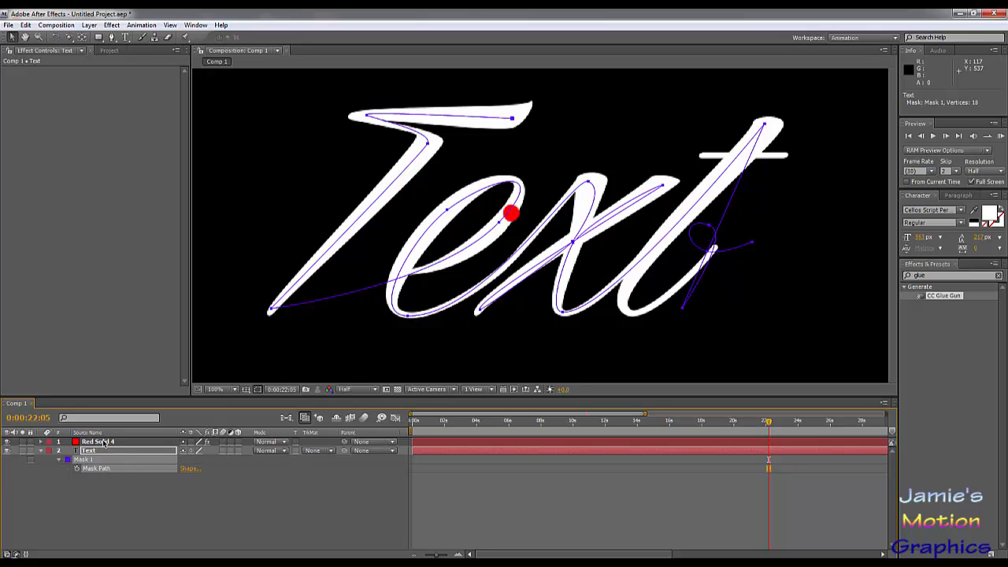
{"action": "left_click", "coordinate": [104, 443]}
{"action": "left_click", "coordinate": [40, 443]}
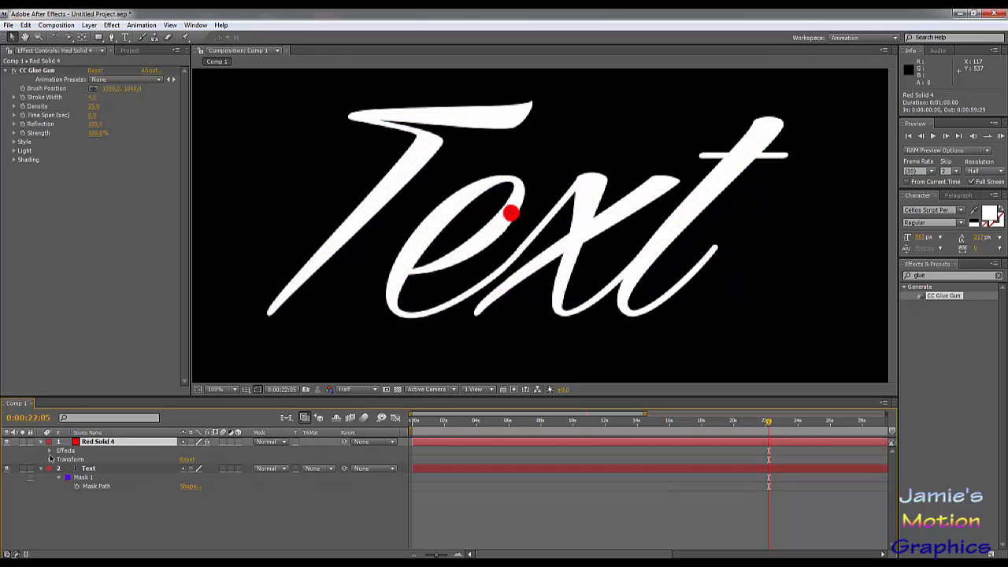
{"action": "left_click", "coordinate": [49, 451]}
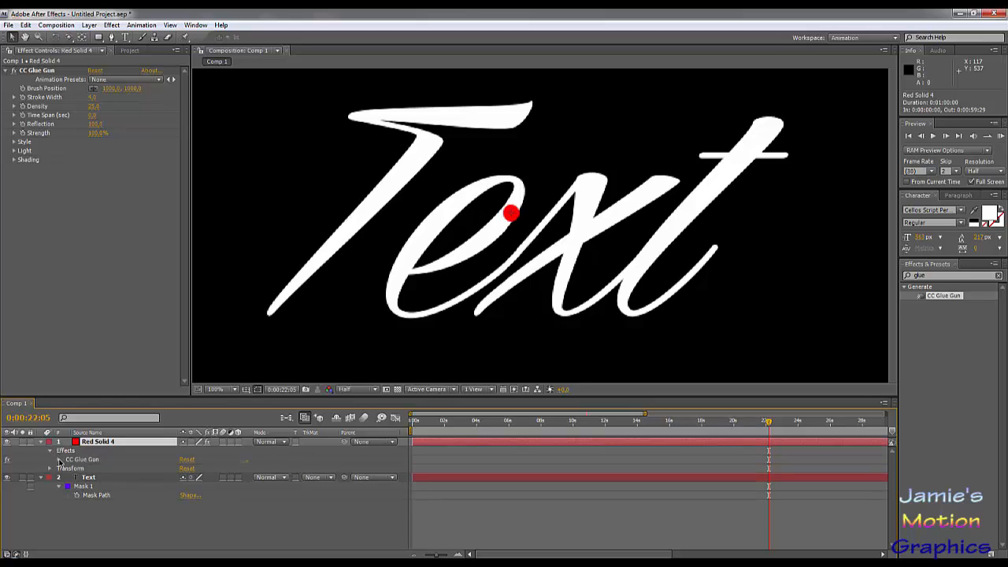
{"action": "left_click", "coordinate": [59, 460]}
{"action": "left_click", "coordinate": [91, 468]}
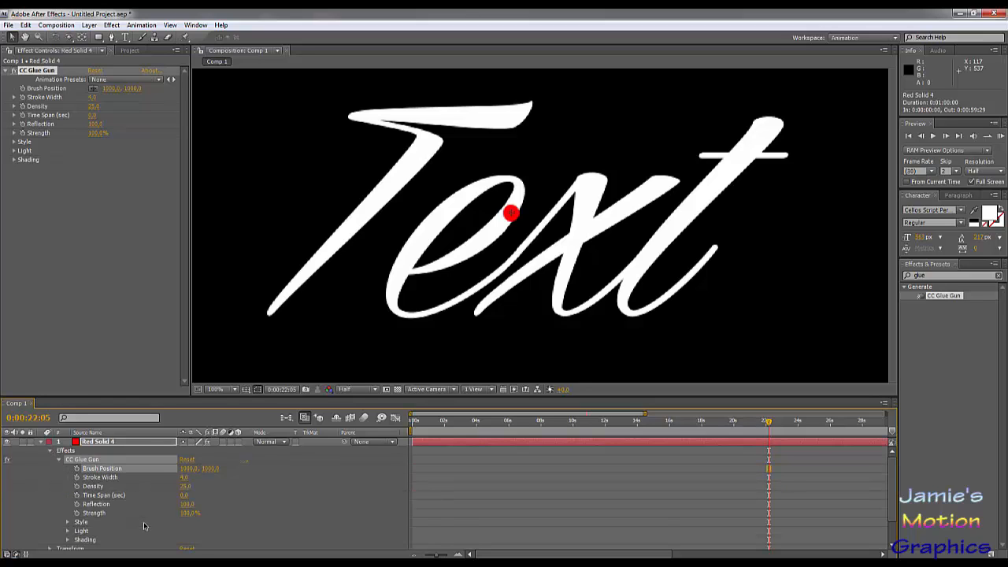
{"action": "key", "text": "ctrl+v"}
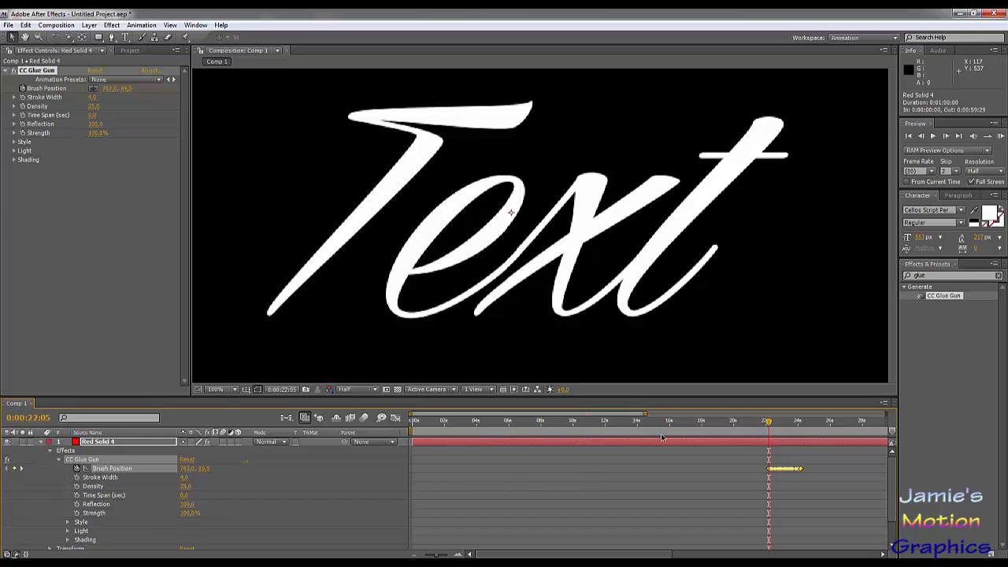
{"action": "key", "text": "ctrl+z"}
{"action": "key", "text": "Home"}
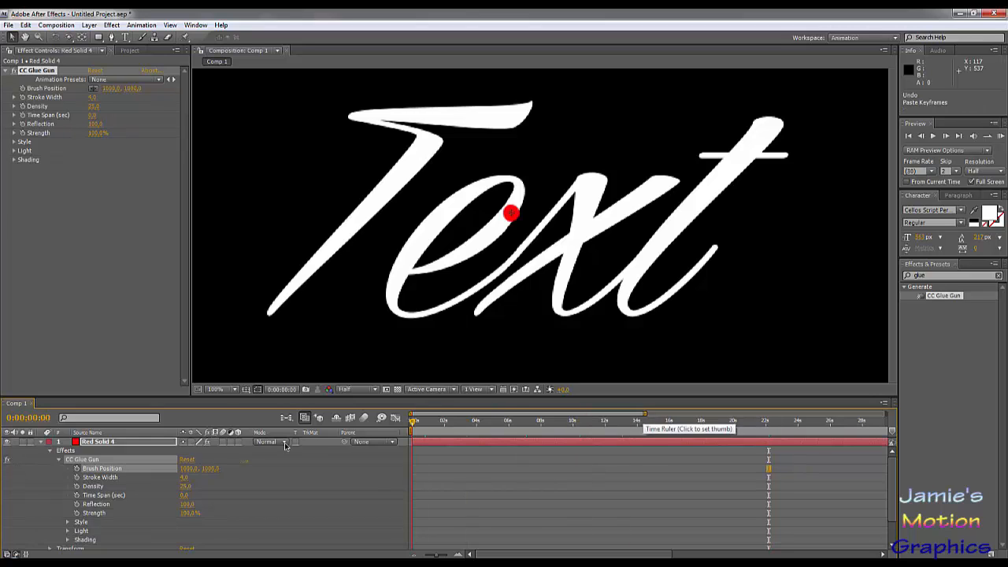
{"action": "left_click", "coordinate": [113, 470]}
{"action": "key", "text": "ctrl+v"}
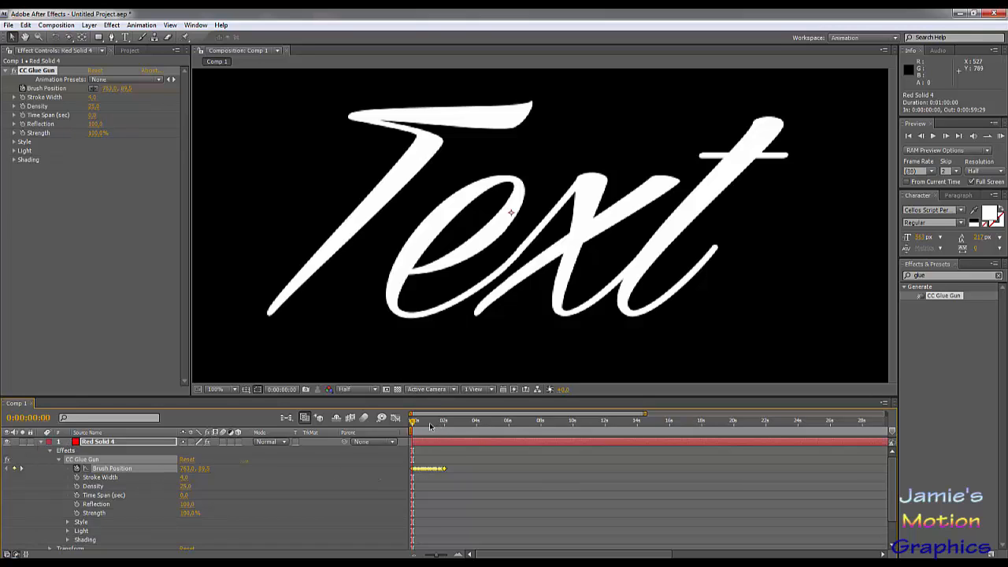
- Move the red solid to about 959.5, 1190.0 so that the glue stroke lies over the lettering
{"action": "left_click_drag", "start_coordinate": [430, 426], "coordinate": [506, 426]}
{"action": "scroll", "coordinate": [454, 281], "scroll_direction": "down", "scroll_amount": 4}
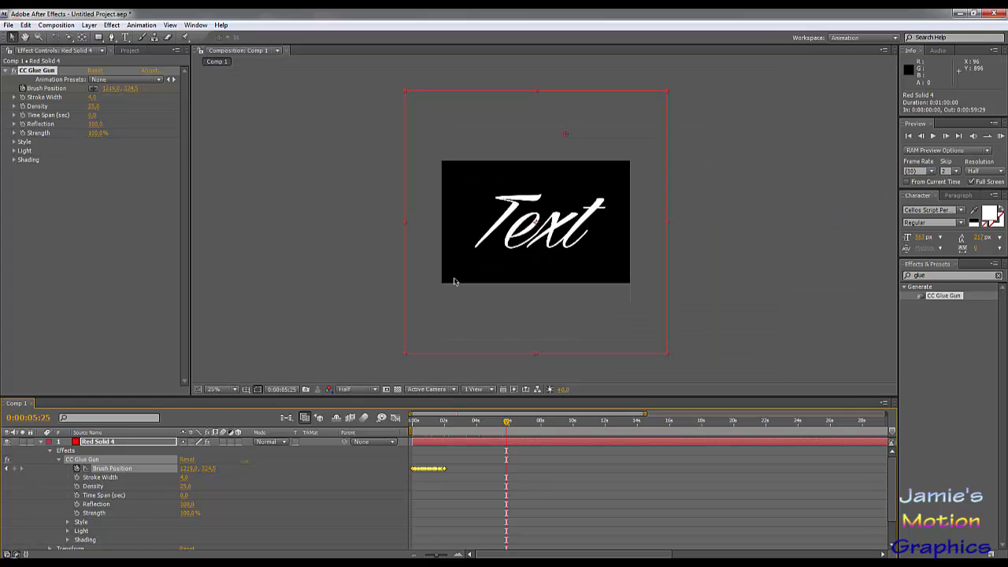
{"action": "scroll", "coordinate": [525, 262], "scroll_direction": "up", "scroll_amount": 2}
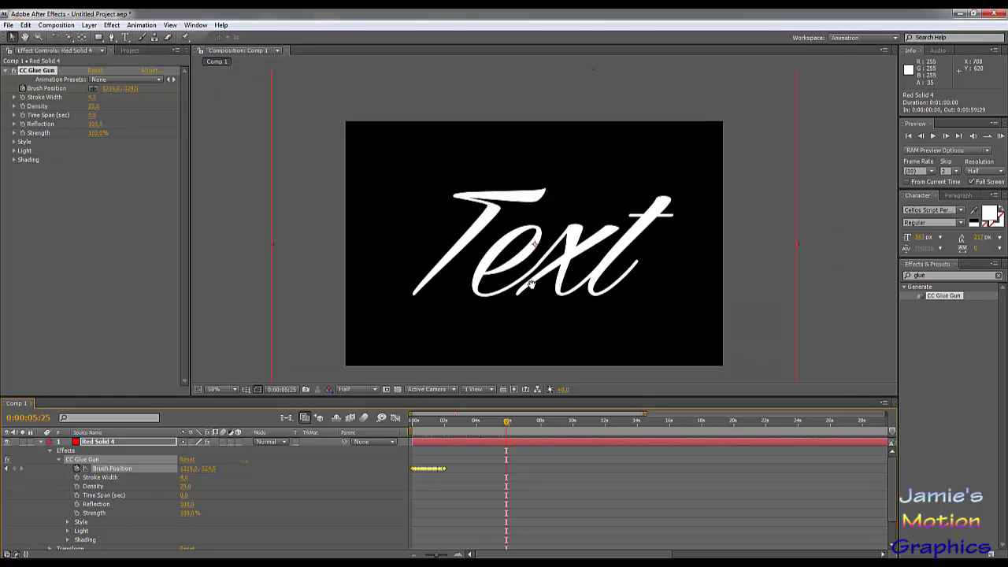
{"action": "scroll", "coordinate": [530, 284], "scroll_direction": "down", "scroll_amount": 2}
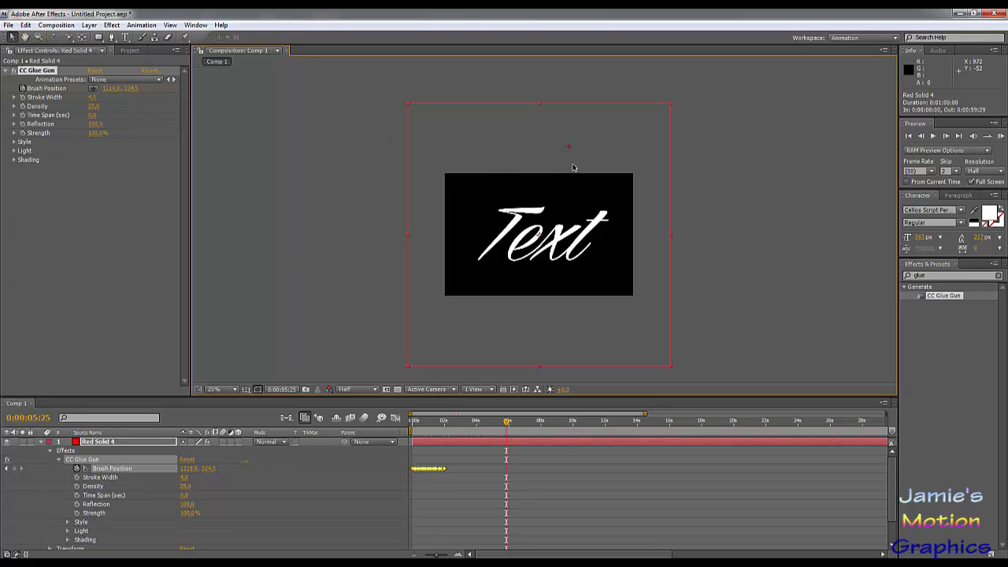
{"action": "mouse_move", "coordinate": [573, 167]}
{"action": "left_mouse_down"}
{"action": "mouse_move", "coordinate": [563, 177]}
{"action": "mouse_move", "coordinate": [578, 219]}
{"action": "mouse_move", "coordinate": [609, 255]}
{"action": "left_mouse_up"}
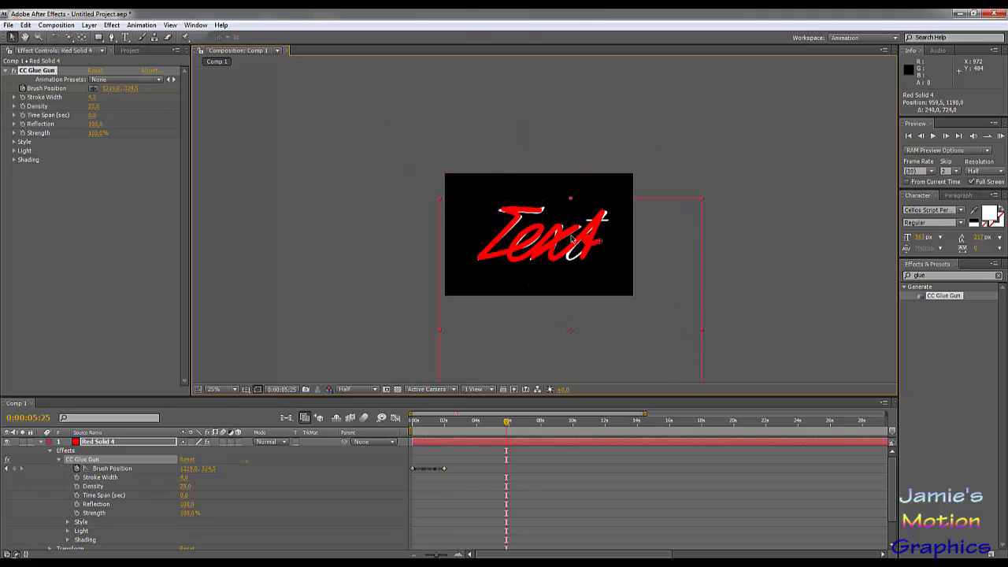
{"action": "scroll", "coordinate": [572, 237], "scroll_direction": "up", "scroll_amount": 5}
{"action": "scroll", "coordinate": [572, 228], "scroll_direction": "down", "scroll_amount": 1}
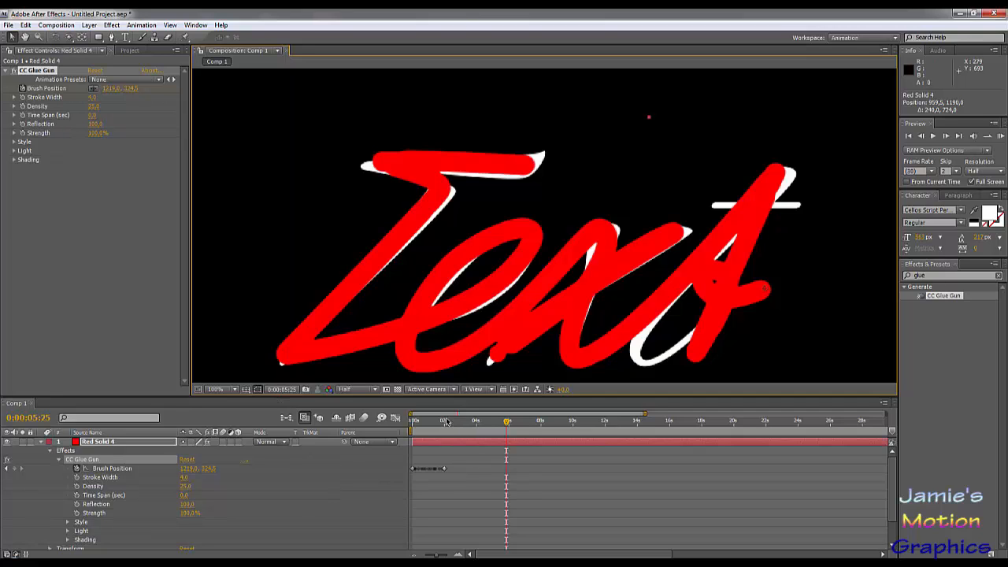
- Stretch the Brush Position keyframes evenly over time so that the last one falls at about 0:00:30:29
{"action": "mouse_move", "coordinate": [446, 422]}
{"action": "left_mouse_down"}
{"action": "mouse_move", "coordinate": [402, 430]}
{"action": "mouse_move", "coordinate": [458, 435]}
{"action": "mouse_move", "coordinate": [413, 432]}
{"action": "left_mouse_up"}
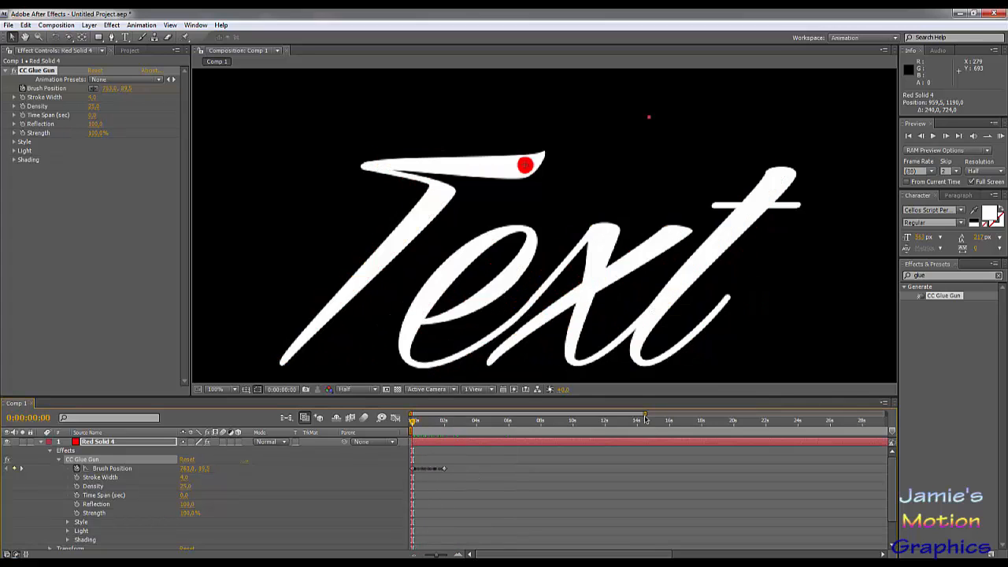
{"action": "mouse_move", "coordinate": [645, 414]}
{"action": "left_mouse_down"}
{"action": "mouse_move", "coordinate": [475, 415]}
{"action": "mouse_move", "coordinate": [459, 430]}
{"action": "mouse_move", "coordinate": [798, 453]}
{"action": "left_mouse_up"}
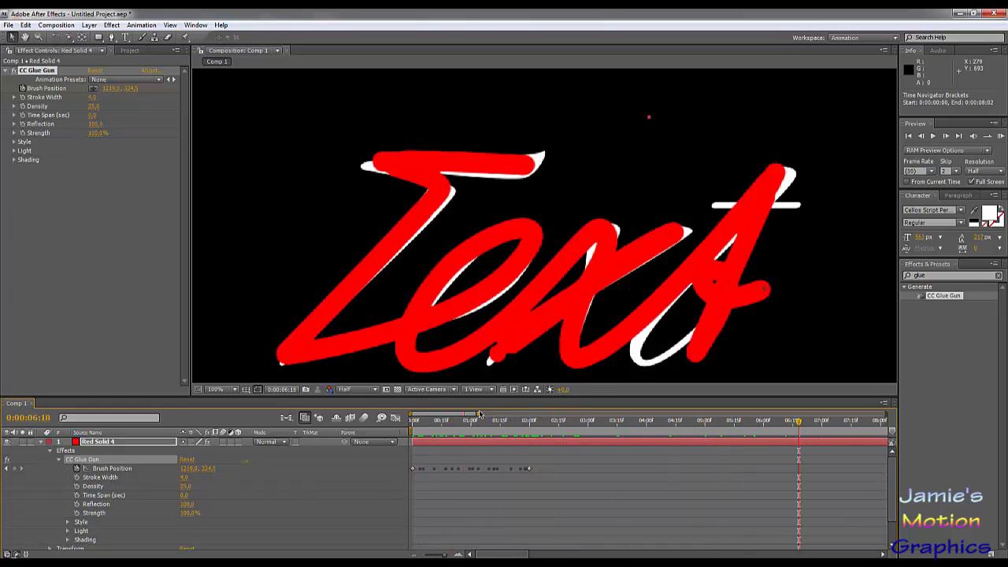
{"action": "left_click", "coordinate": [529, 469]}
{"action": "left_click_drag", "start_coordinate": [528, 470], "coordinate": [896, 476]}
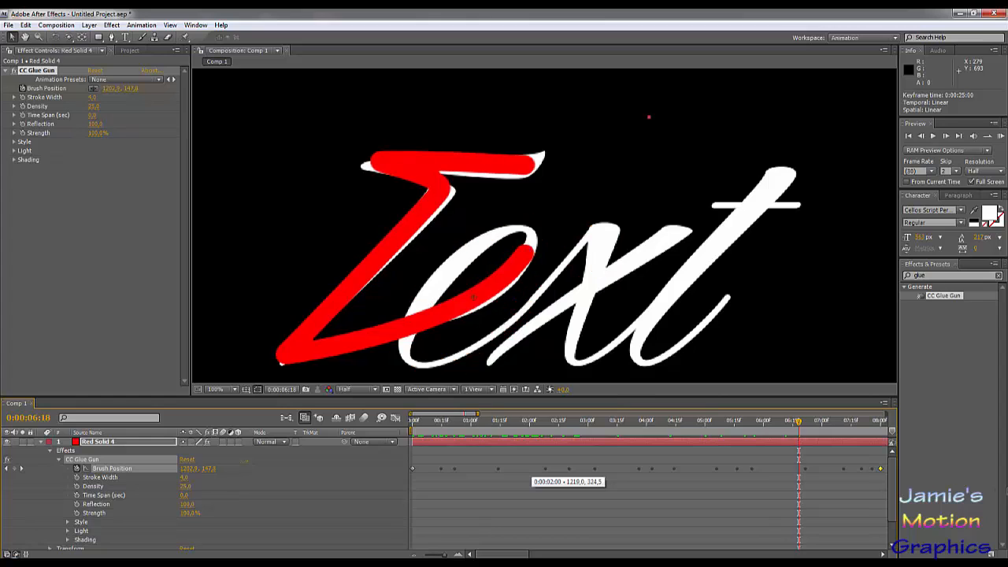
{"action": "left_click_drag", "start_coordinate": [964, 455], "coordinate": [858, 468]}
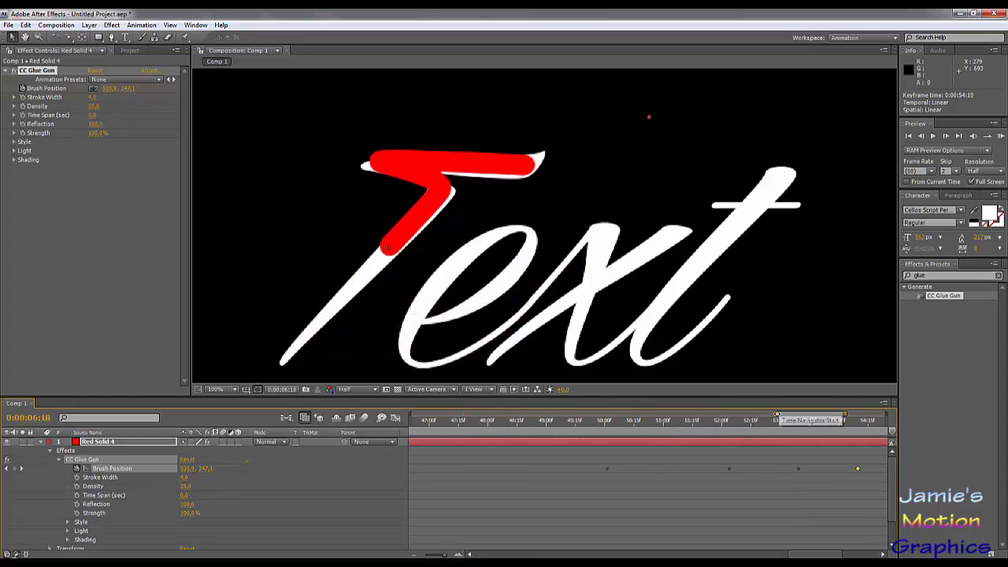
{"action": "left_click_drag", "start_coordinate": [779, 414], "coordinate": [430, 425]}
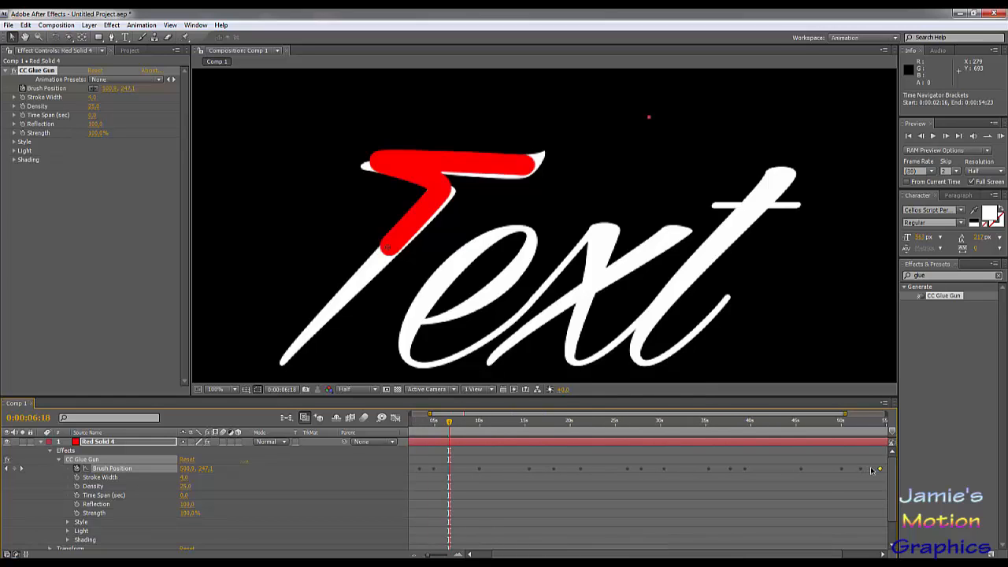
{"action": "left_click_drag", "start_coordinate": [879, 470], "coordinate": [668, 469]}
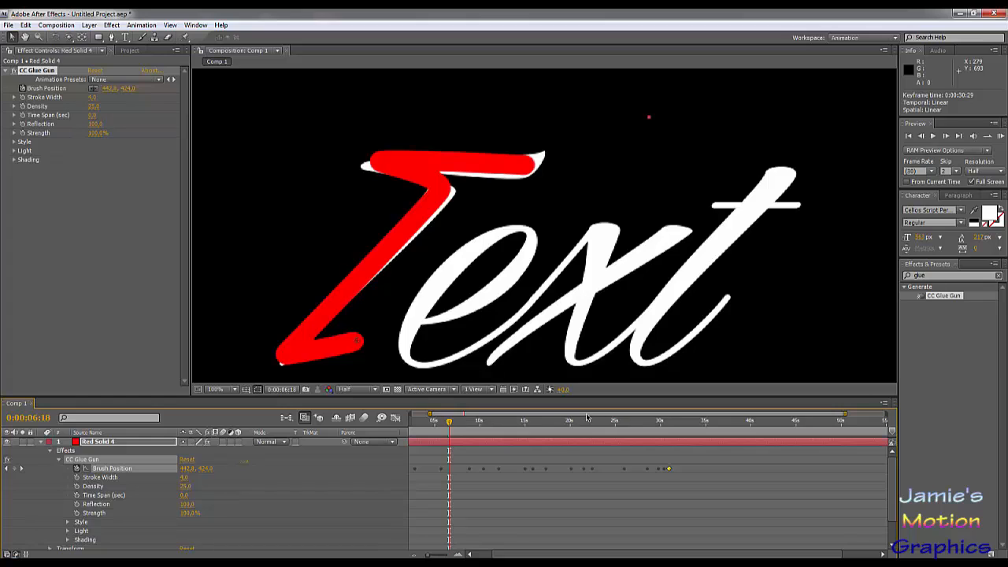
- Keyframe CC Glue Gun's Stroke Width at 0:00:00:00 with a value of about 6.1
{"action": "left_click_drag", "start_coordinate": [586, 418], "coordinate": [507, 419]}
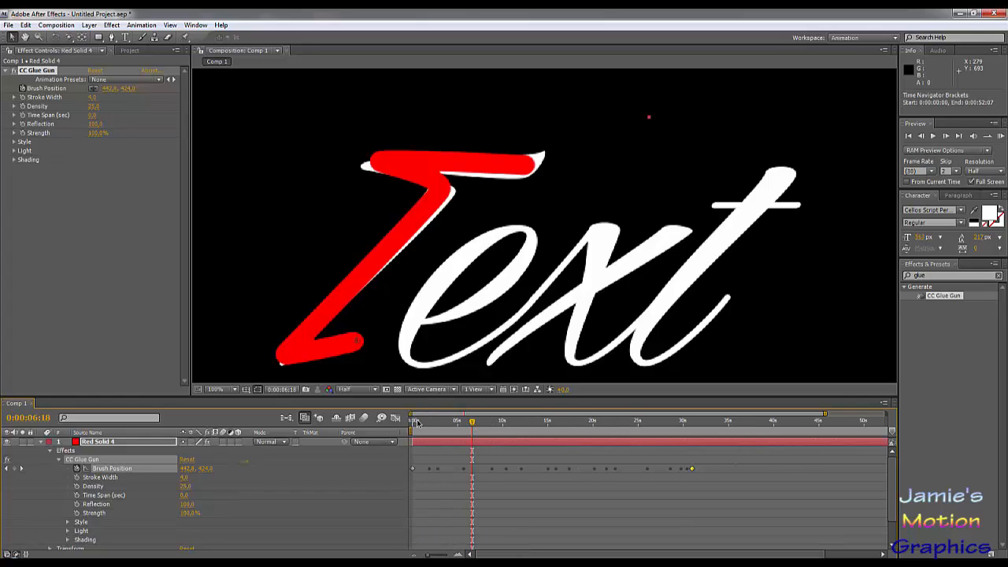
{"action": "mouse_move", "coordinate": [418, 423]}
{"action": "left_mouse_down"}
{"action": "mouse_move", "coordinate": [406, 426]}
{"action": "mouse_move", "coordinate": [438, 427]}
{"action": "mouse_move", "coordinate": [407, 435]}
{"action": "left_mouse_up"}
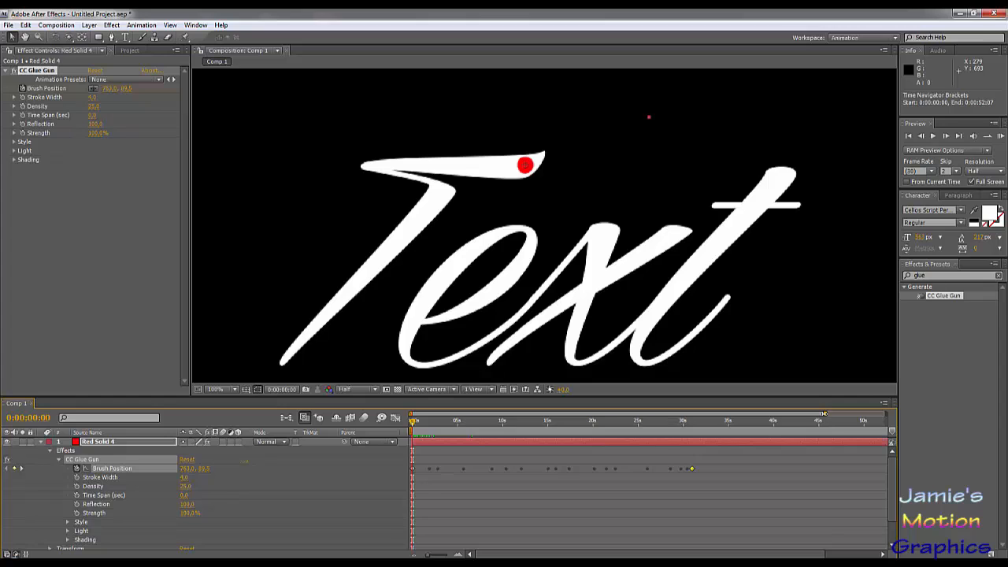
{"action": "mouse_move", "coordinate": [824, 414]}
{"action": "left_mouse_down"}
{"action": "mouse_move", "coordinate": [472, 414]}
{"action": "mouse_move", "coordinate": [457, 426]}
{"action": "mouse_move", "coordinate": [405, 428]}
{"action": "left_mouse_up"}
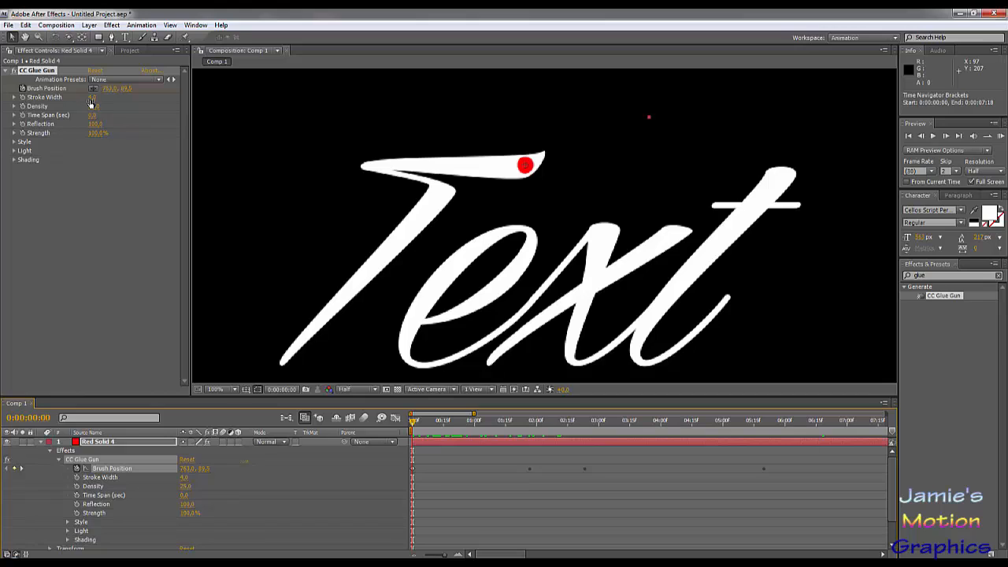
{"action": "left_click", "coordinate": [23, 97]}
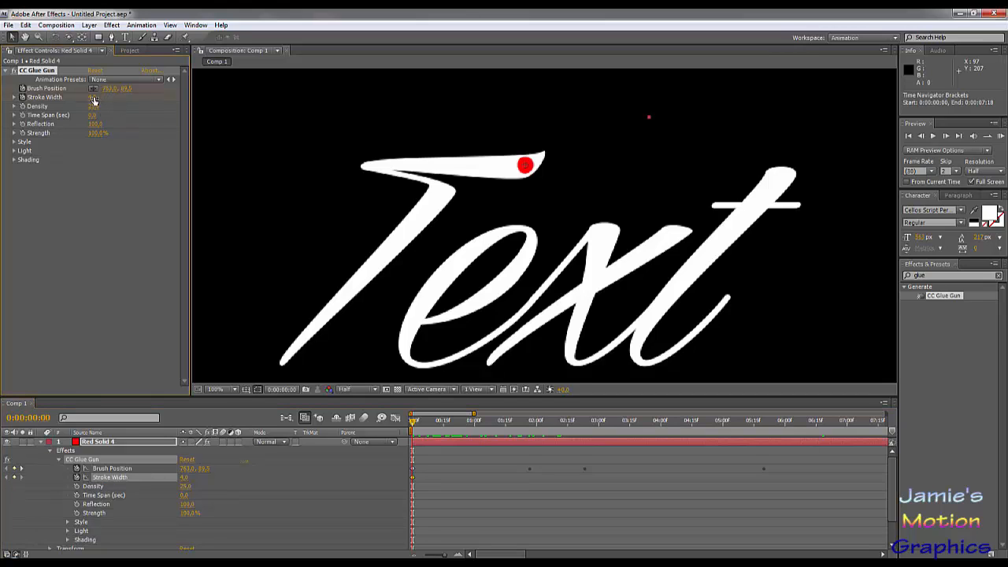
{"action": "left_click_drag", "start_coordinate": [93, 100], "coordinate": [118, 102]}
- Keyframe CC Glue Gun's Stroke Width at 0:00:01:26 with a value of about 3.1, where the T's crossbar ends
{"action": "key", "text": "space"}
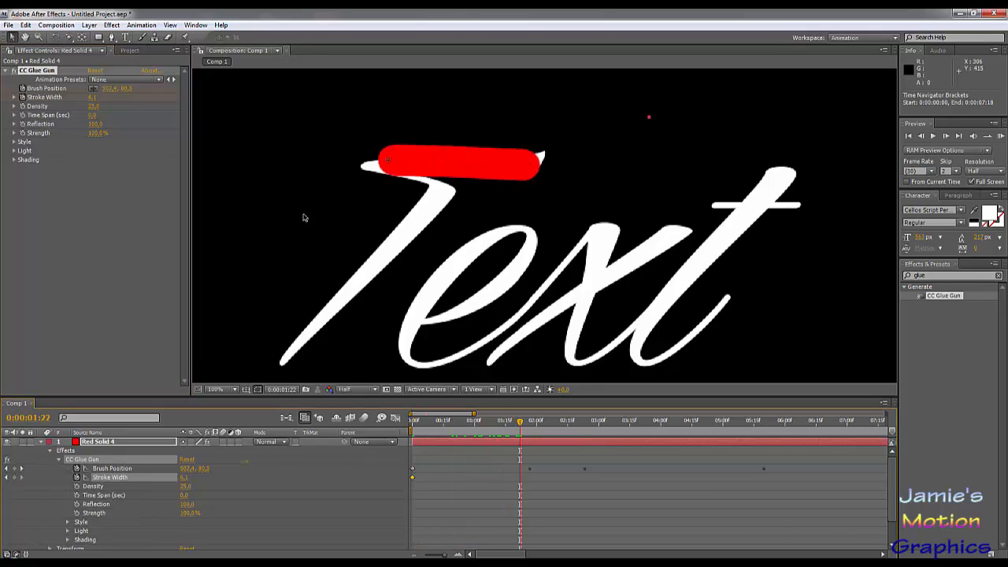
{"action": "key", "text": "Page_Down"}
{"action": "key", "text": "Page_Down"}
{"action": "key", "text": "Page_Down"}
{"action": "key", "text": "Page_Down"}
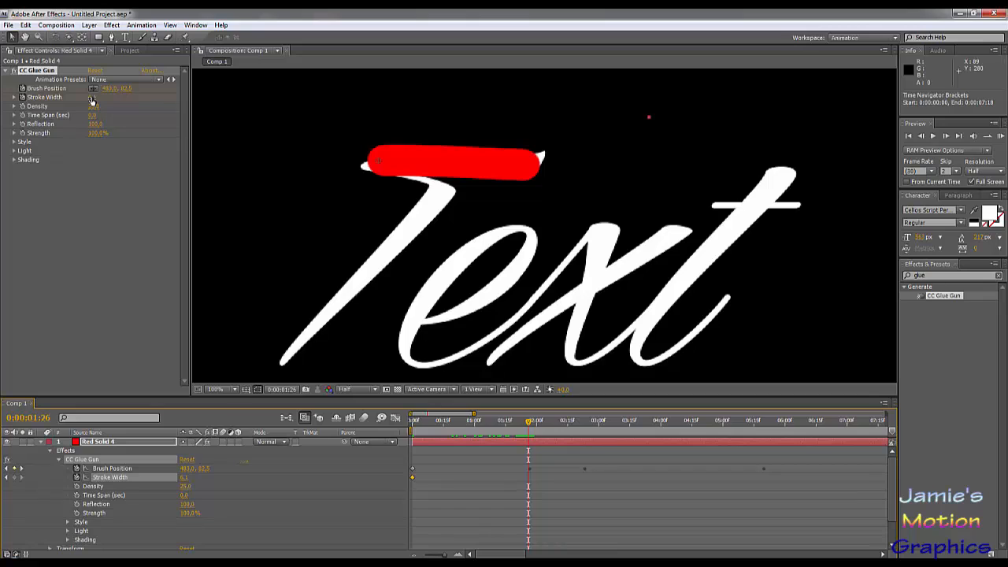
{"action": "mouse_move", "coordinate": [92, 96]}
{"action": "left_mouse_down"}
{"action": "mouse_move", "coordinate": [67, 97]}
{"action": "mouse_move", "coordinate": [77, 100]}
{"action": "left_mouse_up"}
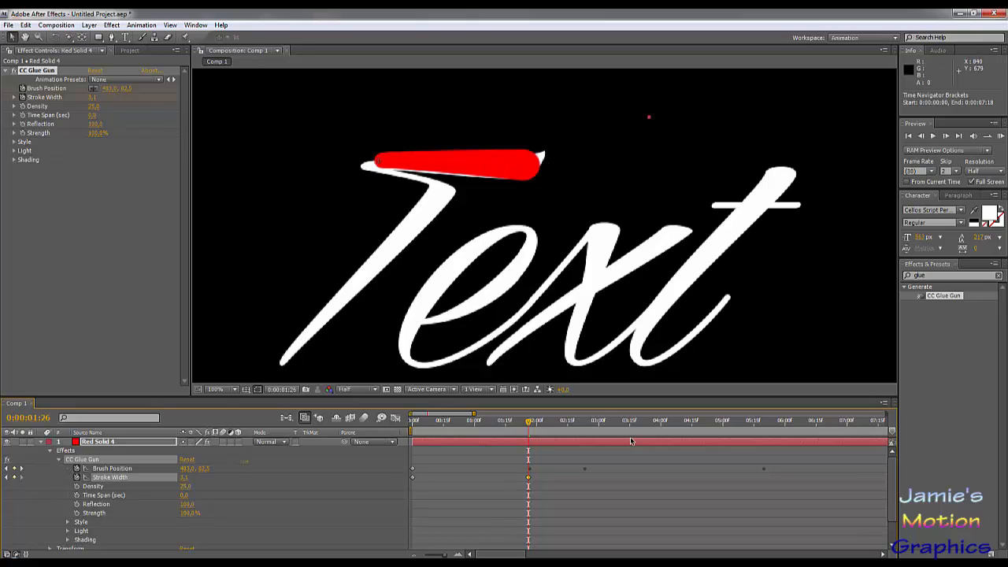
- Review the tapering glue stroke from the start of the timeline through to the end of the writing
{"action": "mouse_move", "coordinate": [530, 423]}
{"action": "left_mouse_down"}
{"action": "mouse_move", "coordinate": [858, 422]}
{"action": "mouse_move", "coordinate": [461, 422]}
{"action": "mouse_move", "coordinate": [365, 451]}
{"action": "left_mouse_up"}
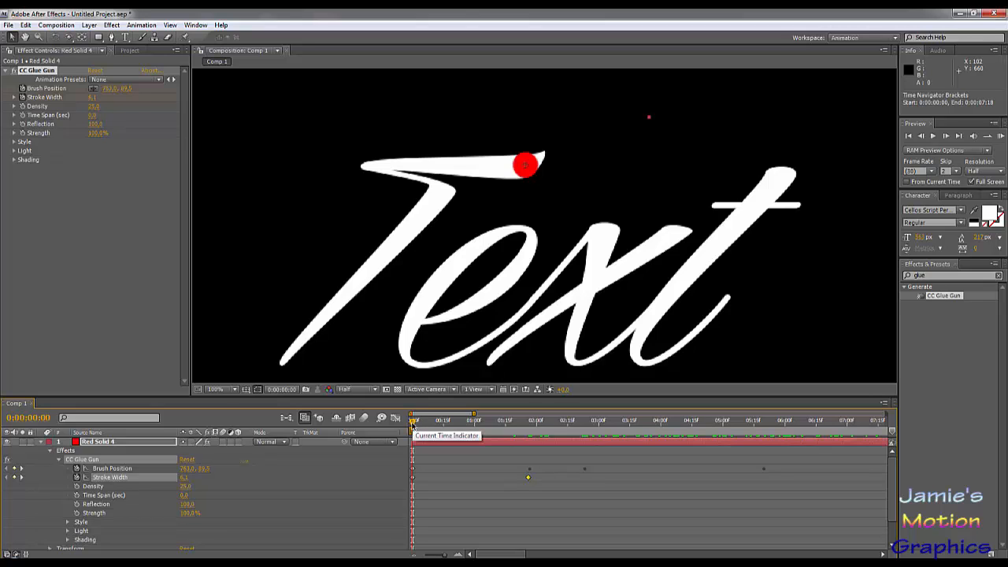
{"action": "left_click_drag", "start_coordinate": [415, 426], "coordinate": [621, 447]}
{"action": "mouse_move", "coordinate": [623, 451]}
{"action": "left_mouse_down"}
{"action": "mouse_move", "coordinate": [690, 460]}
{"action": "mouse_move", "coordinate": [629, 426]}
{"action": "mouse_move", "coordinate": [858, 438]}
{"action": "mouse_move", "coordinate": [414, 445]}
{"action": "mouse_move", "coordinate": [528, 469]}
{"action": "left_mouse_up"}
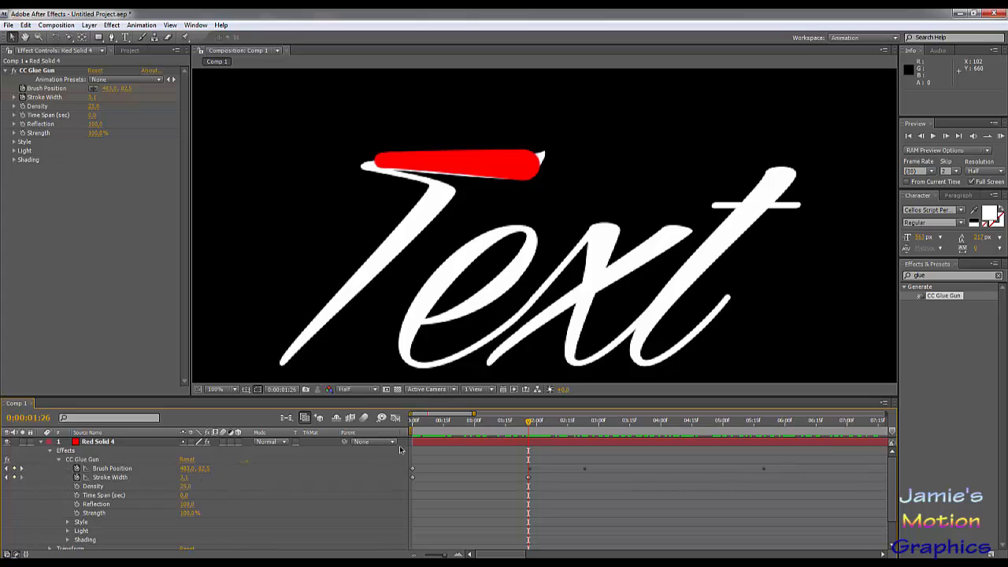
{"action": "left_click_drag", "start_coordinate": [532, 423], "coordinate": [1007, 433]}
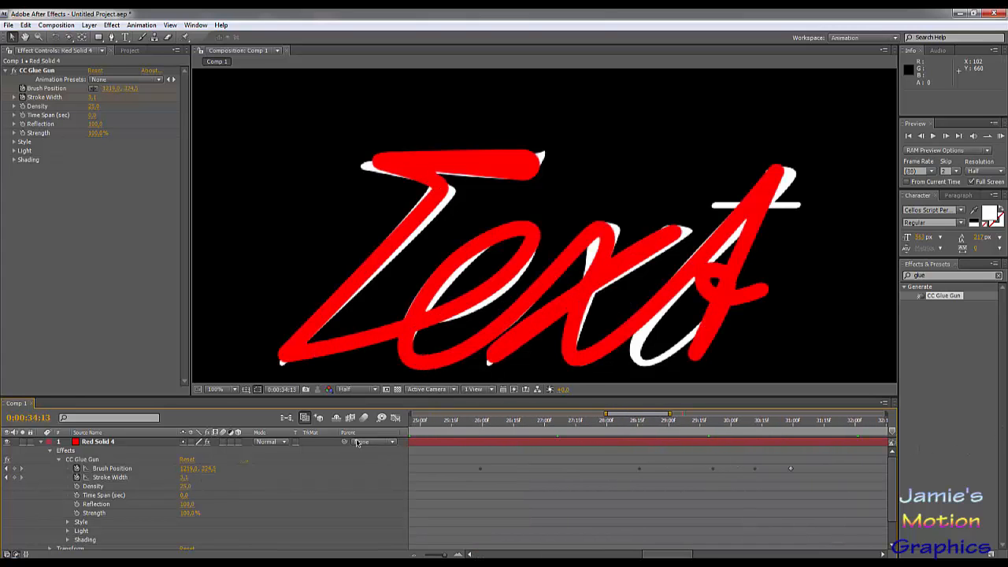
- Hide the Text layer and view the glue stroke alone at about 0:00:07:27
{"action": "left_click", "coordinate": [41, 443]}
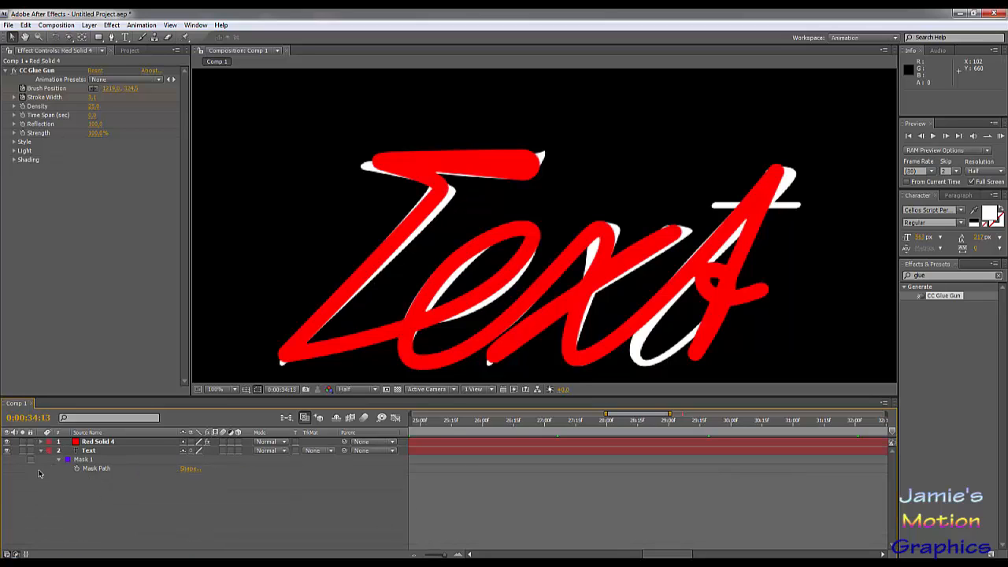
{"action": "left_click", "coordinate": [8, 451]}
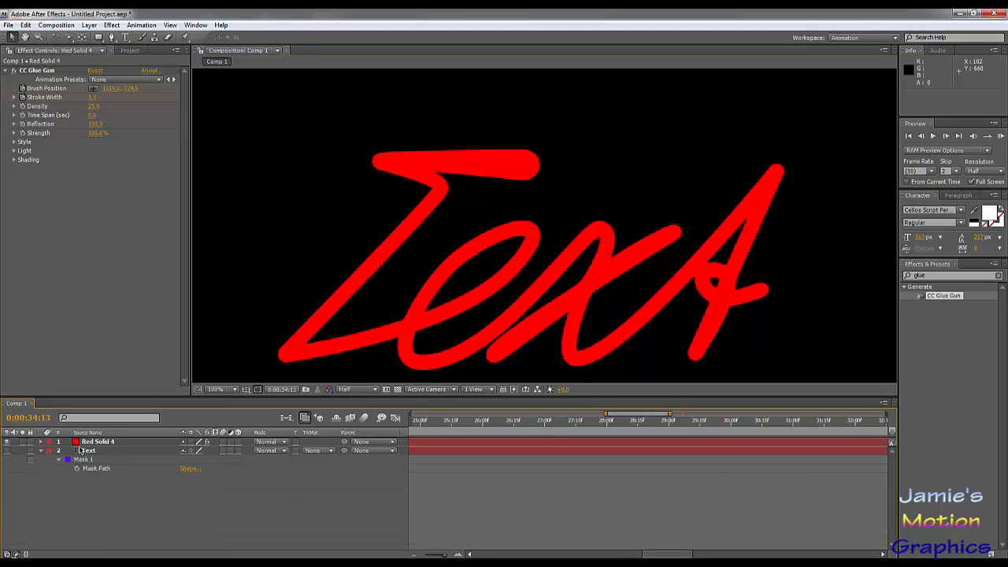
{"action": "key", "text": "comma"}
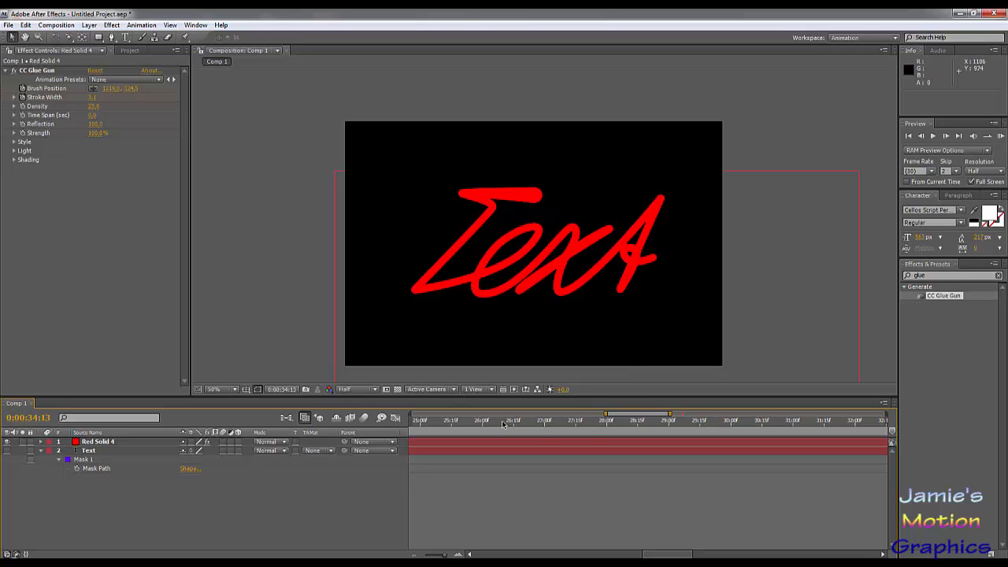
{"action": "mouse_move", "coordinate": [504, 424]}
{"action": "left_mouse_down"}
{"action": "mouse_move", "coordinate": [398, 431]}
{"action": "mouse_move", "coordinate": [682, 433]}
{"action": "left_mouse_up"}
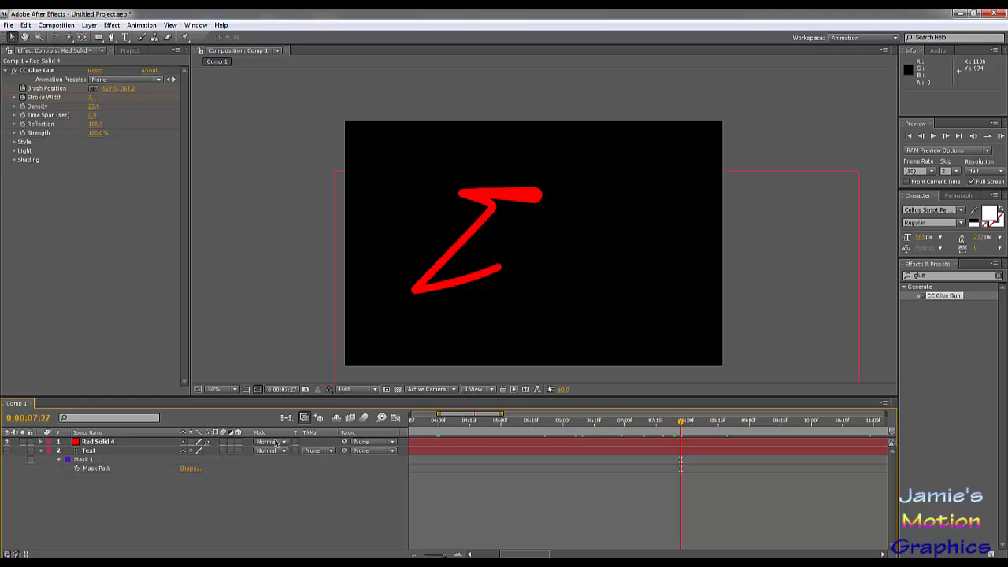
- Change the red solid's colour to a very dark gray in its solid settings
{"action": "left_click", "coordinate": [106, 441]}
{"action": "left_click", "coordinate": [111, 25]}
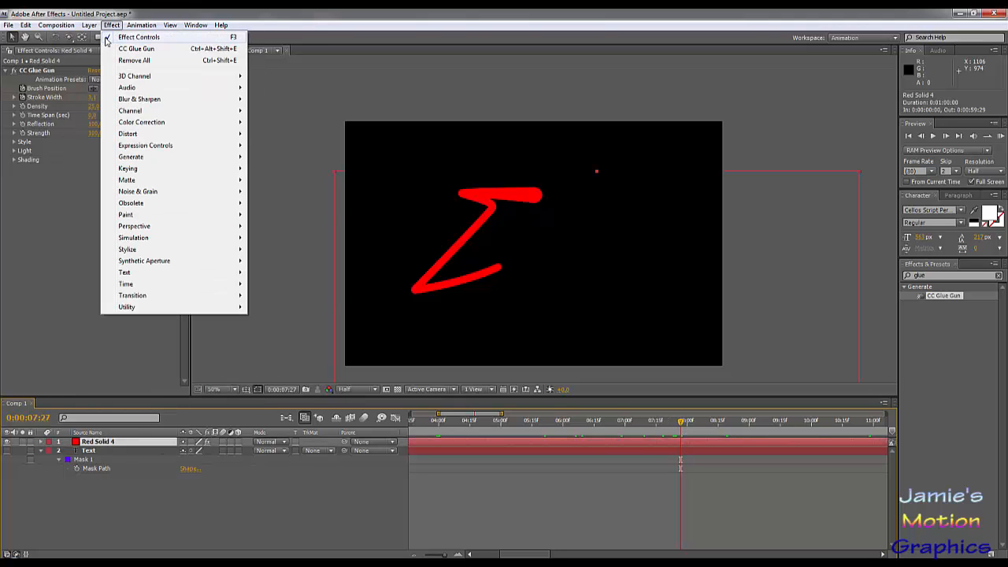
{"action": "mouse_move", "coordinate": [89, 25]}
{"action": "left_click", "coordinate": [102, 48]}
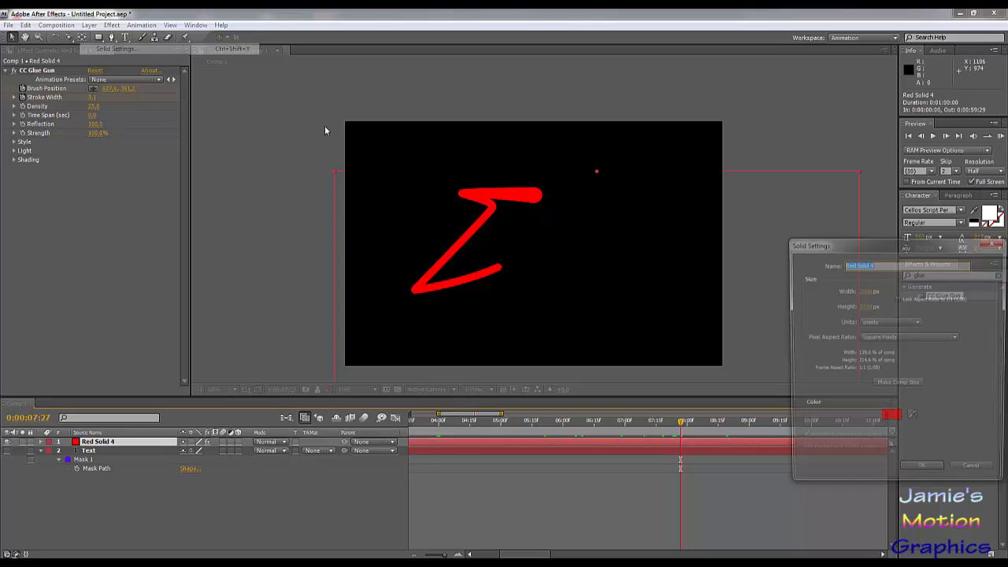
{"action": "left_click", "coordinate": [892, 421]}
{"action": "left_click_drag", "start_coordinate": [237, 493], "coordinate": [229, 511]}
{"action": "left_click", "coordinate": [457, 391]}
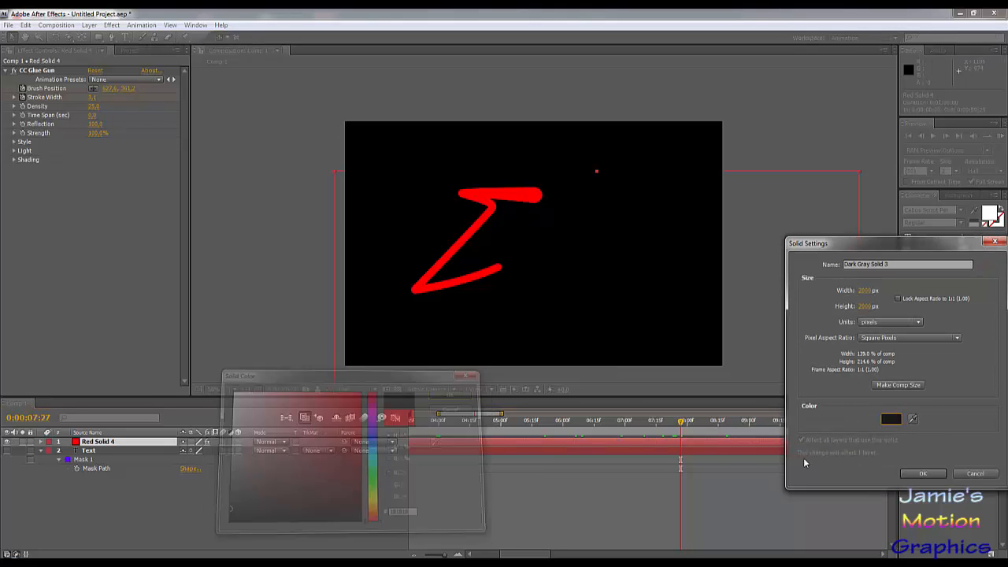
{"action": "left_click", "coordinate": [923, 474]}
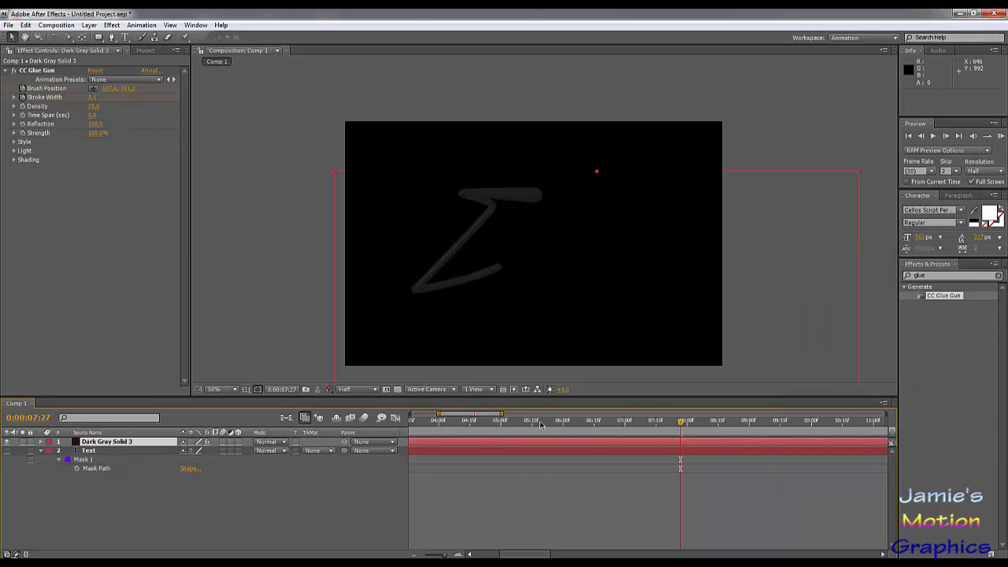
- Raise CC Glue Gun's Light Intensity to 1000 and check the glossy stroke over time up to about 0:00:08:12
{"action": "scroll", "coordinate": [452, 220], "scroll_direction": "up", "scroll_amount": 2}
{"action": "scroll", "coordinate": [367, 261], "scroll_direction": "up", "scroll_amount": 2}
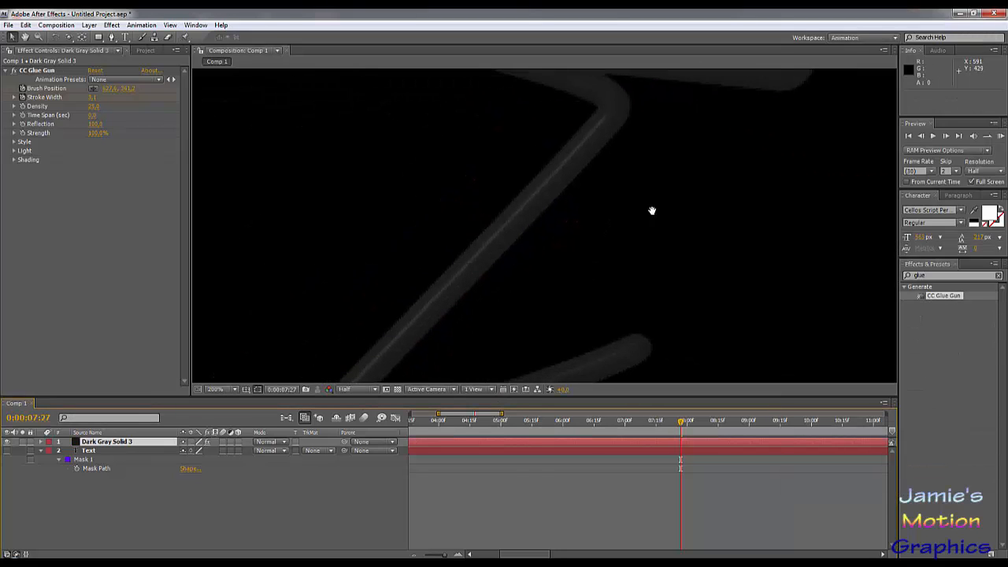
{"action": "scroll", "coordinate": [502, 192], "scroll_direction": "down", "scroll_amount": 5}
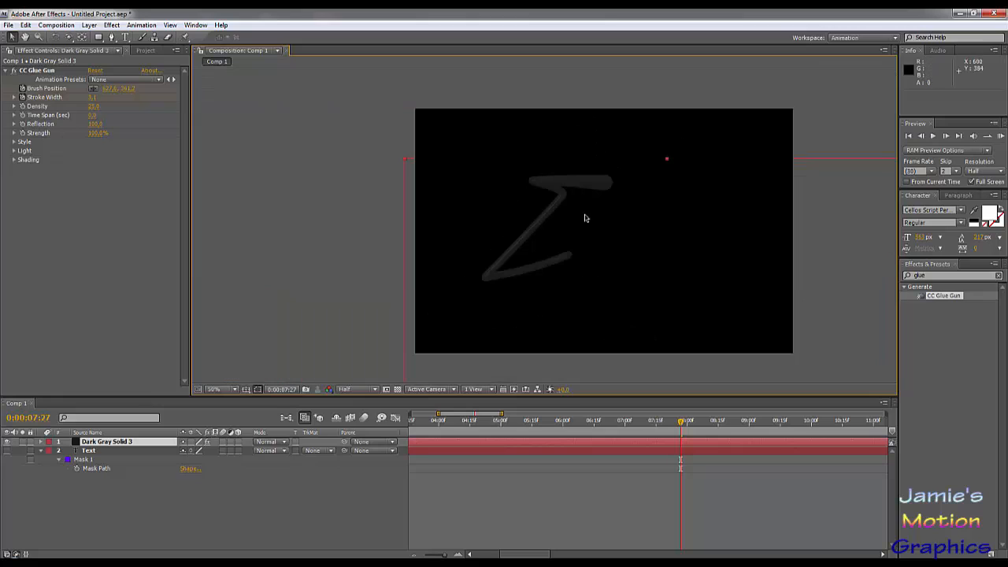
{"action": "scroll", "coordinate": [586, 207], "scroll_direction": "up", "scroll_amount": 2}
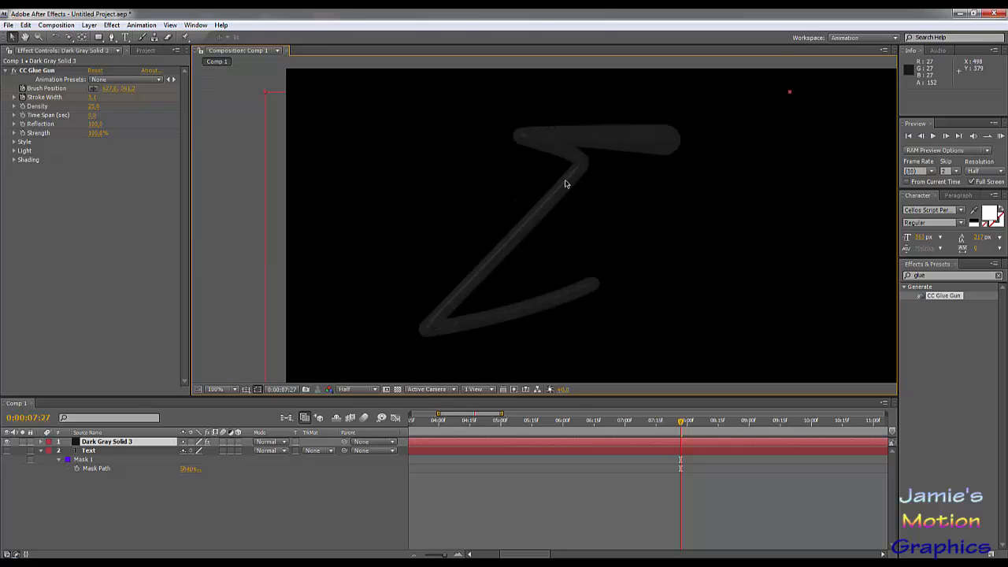
{"action": "mouse_move", "coordinate": [643, 423]}
{"action": "left_mouse_down"}
{"action": "mouse_move", "coordinate": [416, 426]}
{"action": "mouse_move", "coordinate": [575, 429]}
{"action": "mouse_move", "coordinate": [628, 452]}
{"action": "left_mouse_up"}
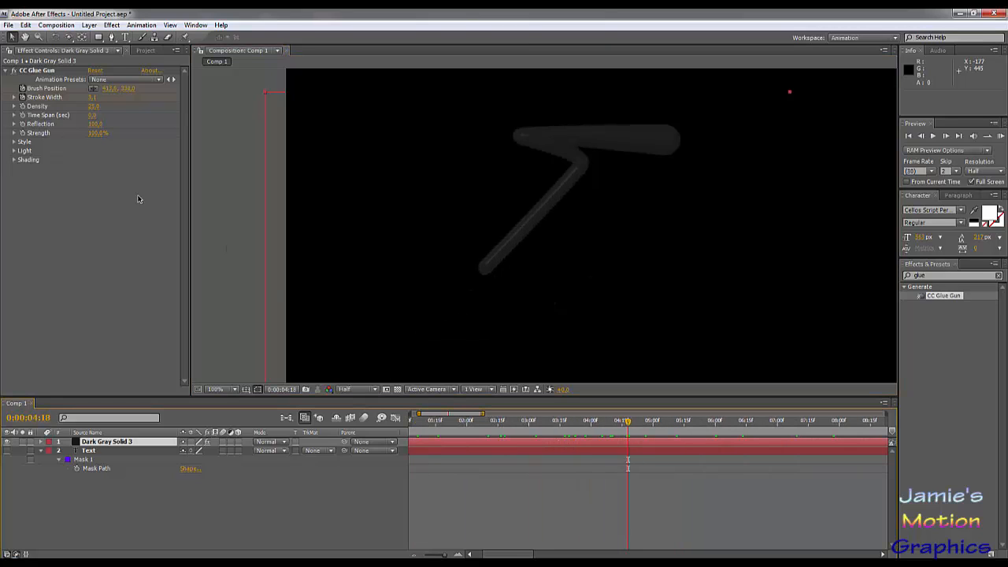
{"action": "left_click", "coordinate": [13, 151]}
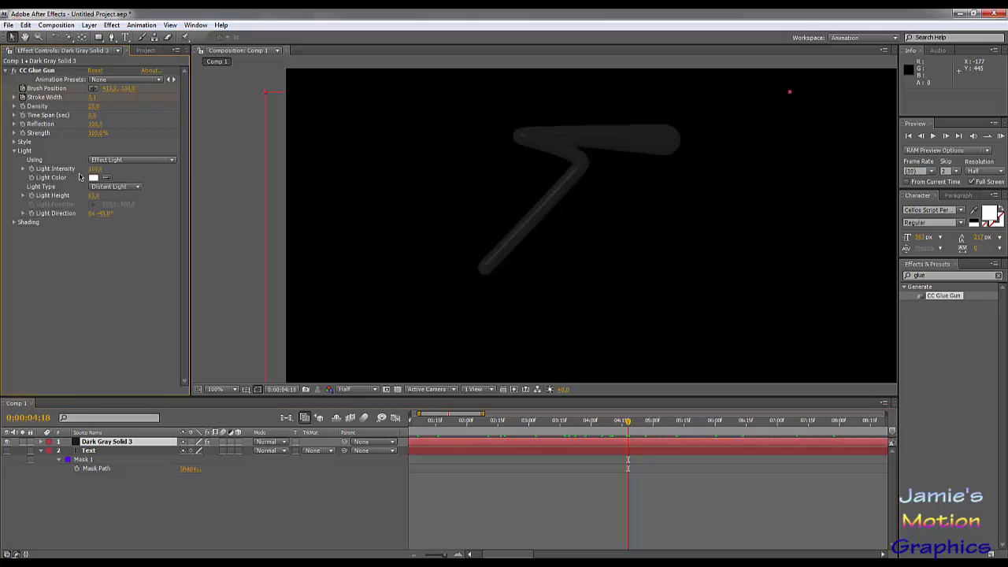
{"action": "left_click_drag", "start_coordinate": [95, 173], "coordinate": [32, 169]}
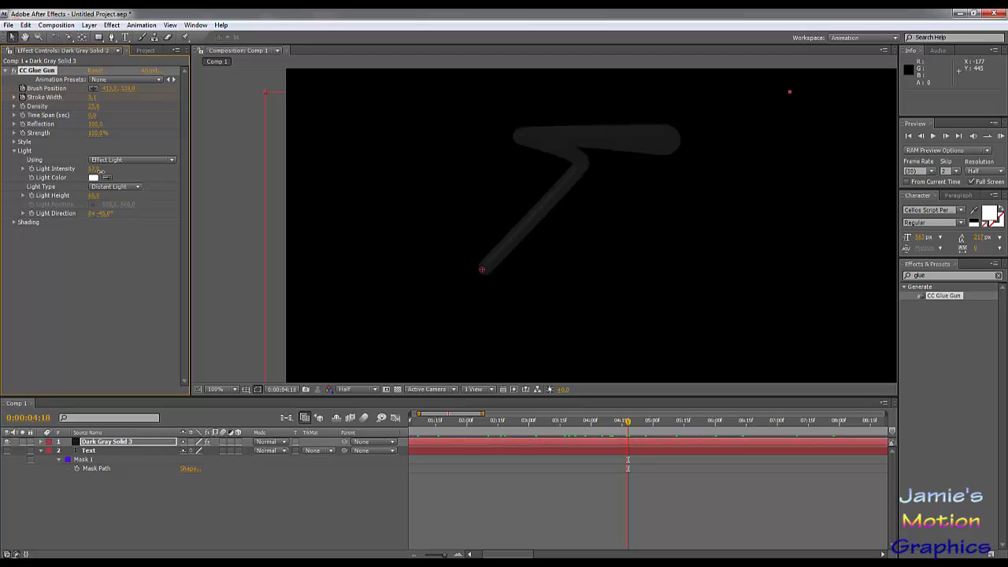
{"action": "mouse_move", "coordinate": [99, 171]}
{"action": "left_mouse_down"}
{"action": "mouse_move", "coordinate": [386, 171]}
{"action": "mouse_move", "coordinate": [694, 193]}
{"action": "left_mouse_up"}
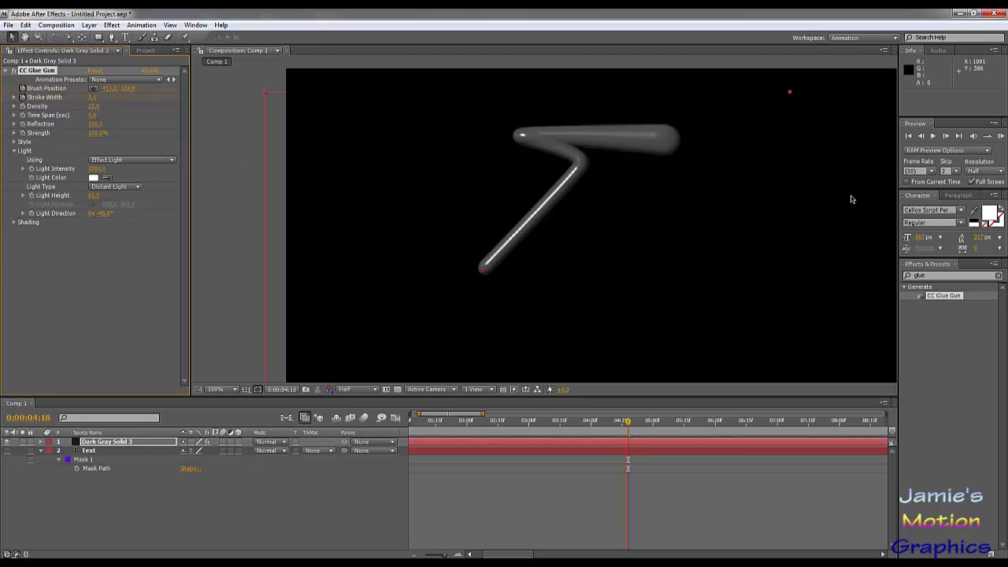
{"action": "mouse_move", "coordinate": [592, 426]}
{"action": "left_mouse_down"}
{"action": "mouse_move", "coordinate": [457, 426]}
{"action": "mouse_move", "coordinate": [863, 425]}
{"action": "left_mouse_up"}
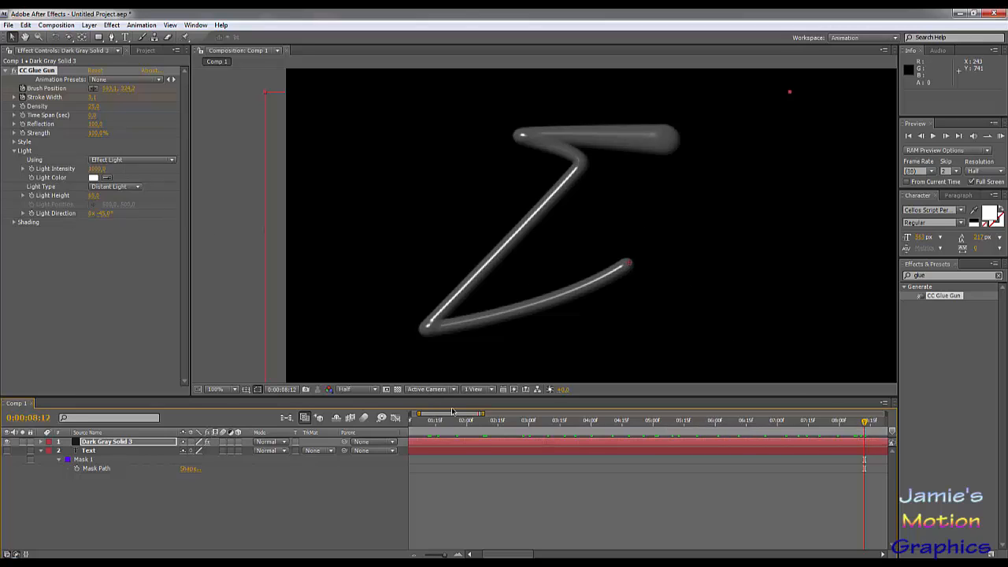
- Compress the solid's Brush Position keyframes in time so that the last one falls at 0:00:01:25
{"action": "left_click", "coordinate": [41, 444]}
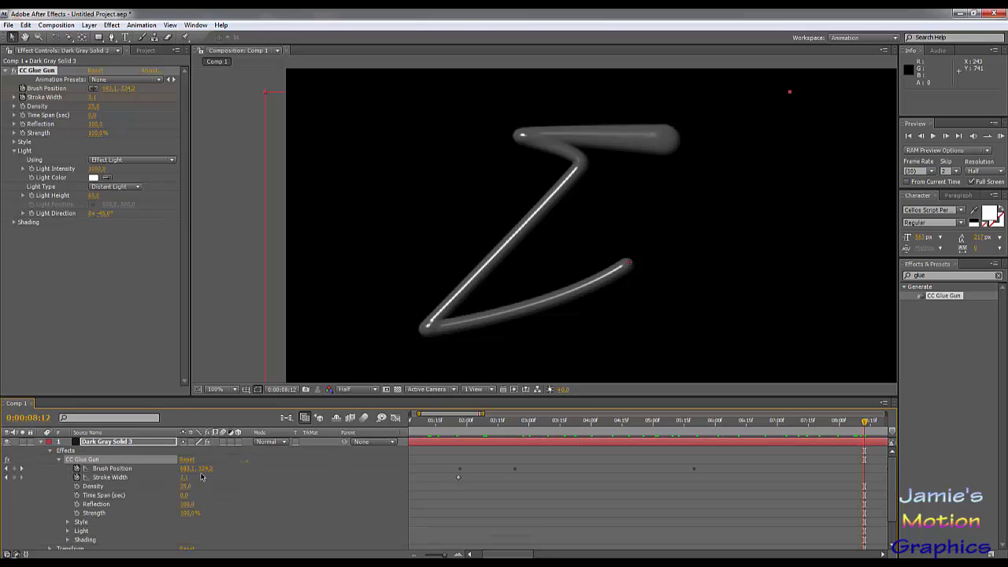
{"action": "scroll", "coordinate": [551, 475], "scroll_direction": "down", "scroll_amount": 2}
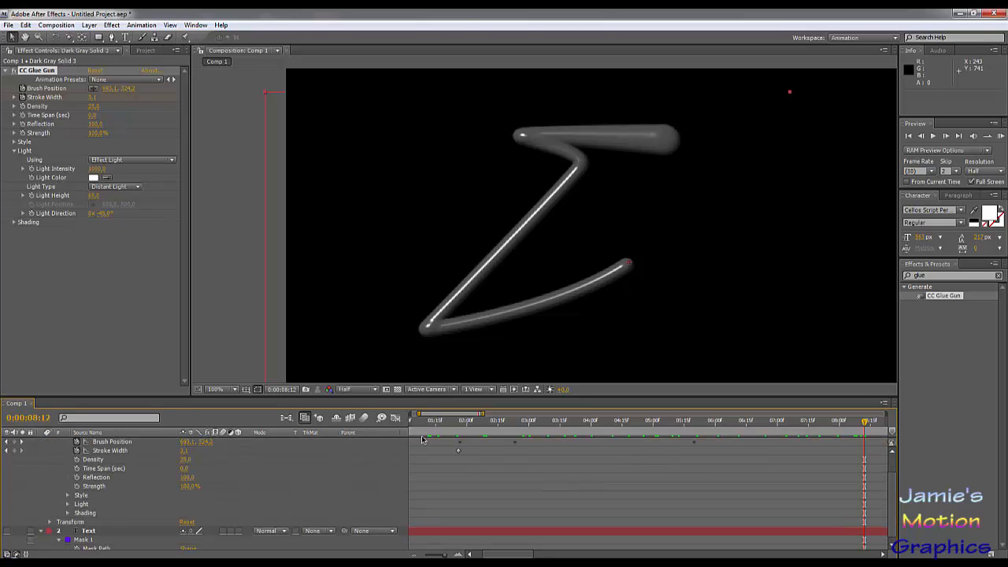
{"action": "scroll", "coordinate": [422, 439], "scroll_direction": "up", "scroll_amount": 2}
{"action": "left_click_drag", "start_coordinate": [481, 414], "coordinate": [770, 414]}
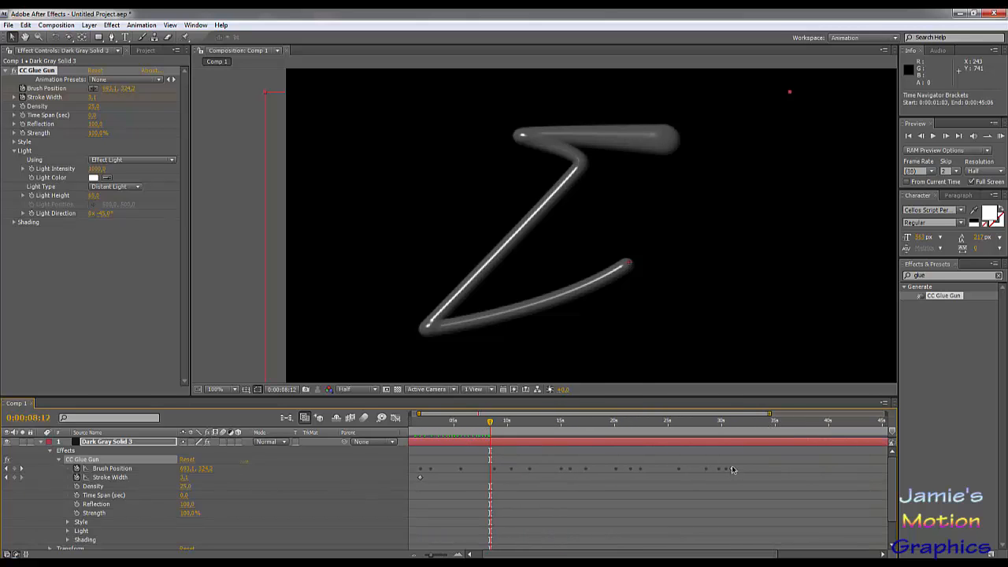
{"action": "left_click_drag", "start_coordinate": [731, 466], "coordinate": [419, 472]}
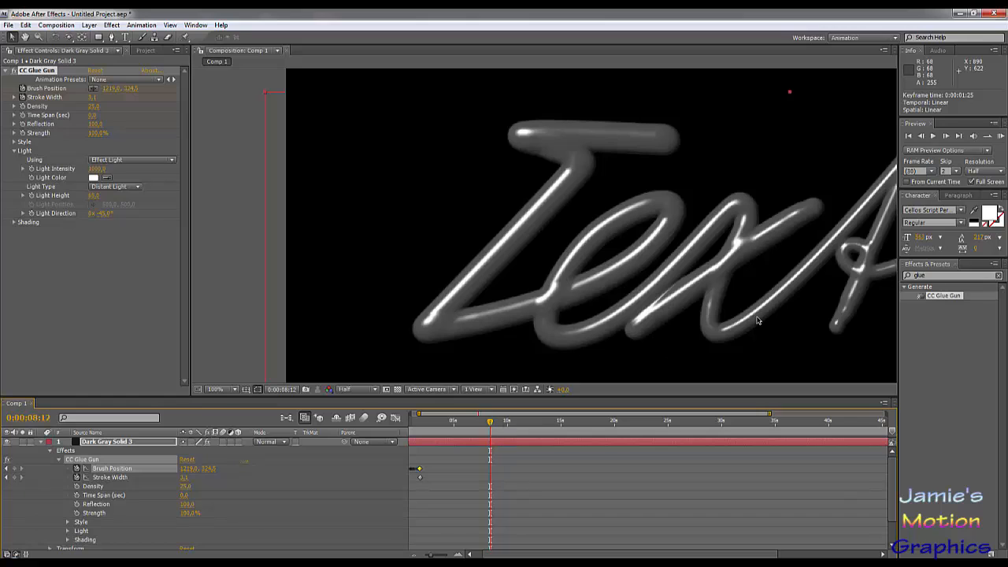
{"action": "left_click_drag", "start_coordinate": [843, 329], "coordinate": [728, 322]}
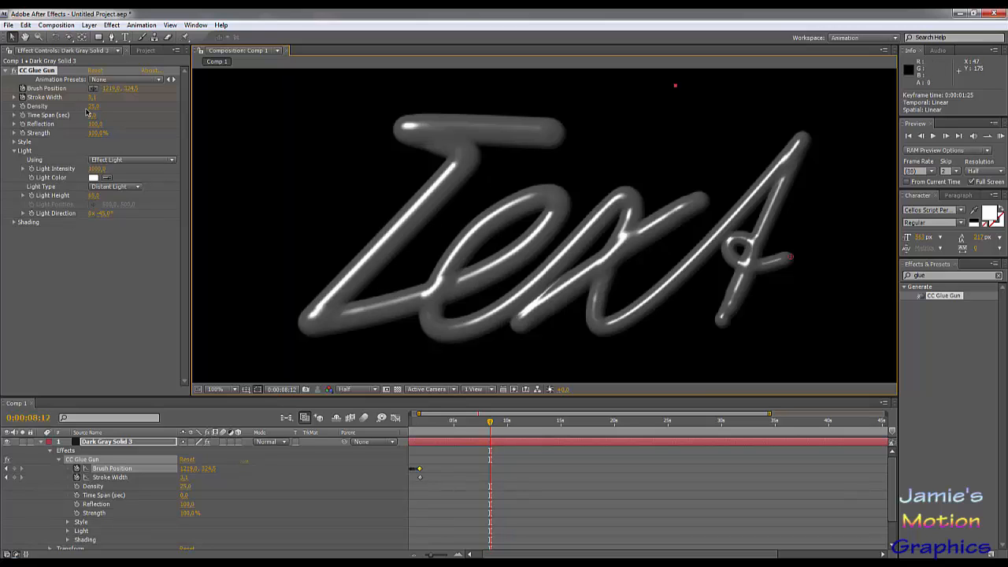
- Lower CC Glue Gun's Density to 16 and play the fast write-on from the start
{"action": "left_click_drag", "start_coordinate": [94, 111], "coordinate": [54, 107]}
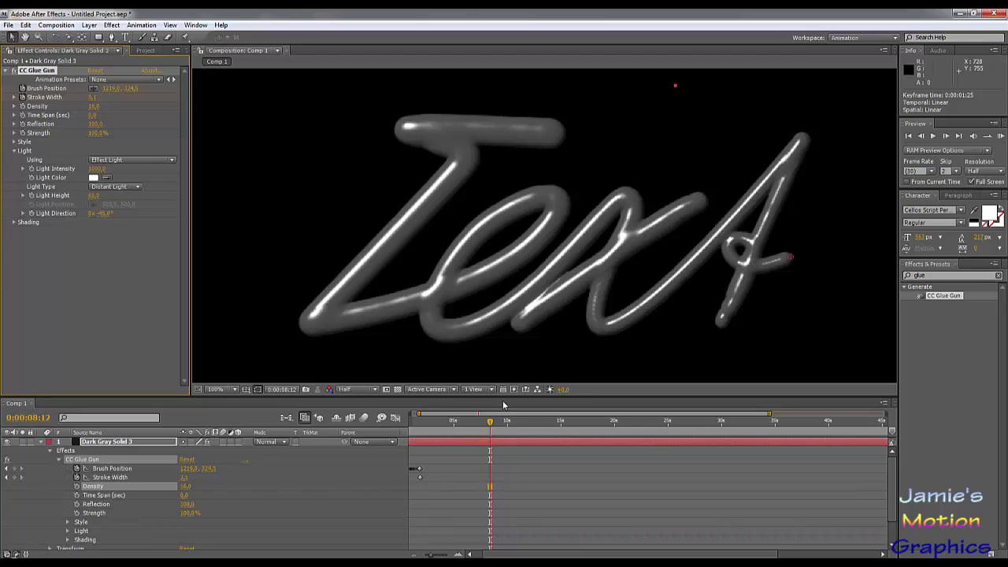
{"action": "left_click_drag", "start_coordinate": [432, 423], "coordinate": [418, 436]}
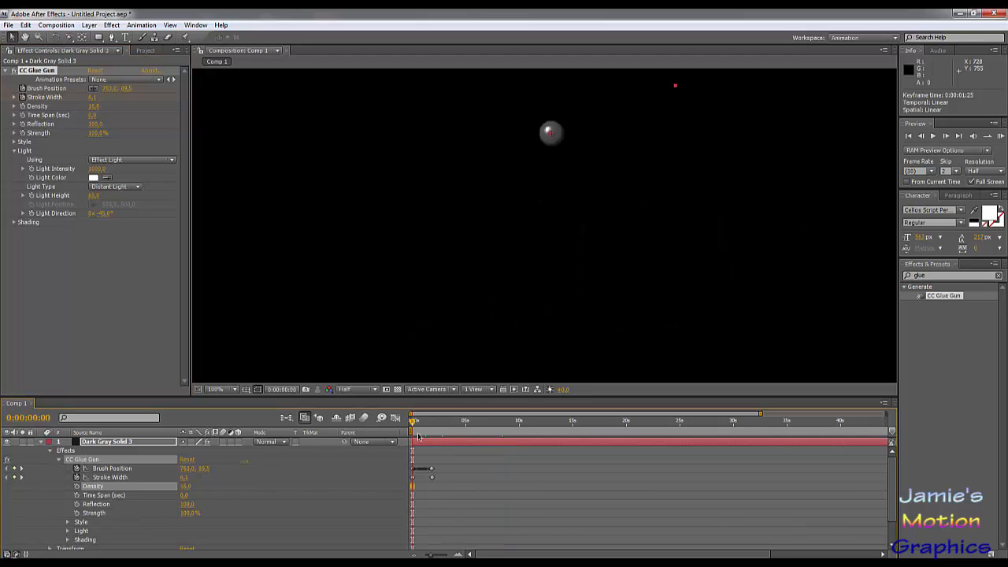
{"action": "key", "text": "space"}
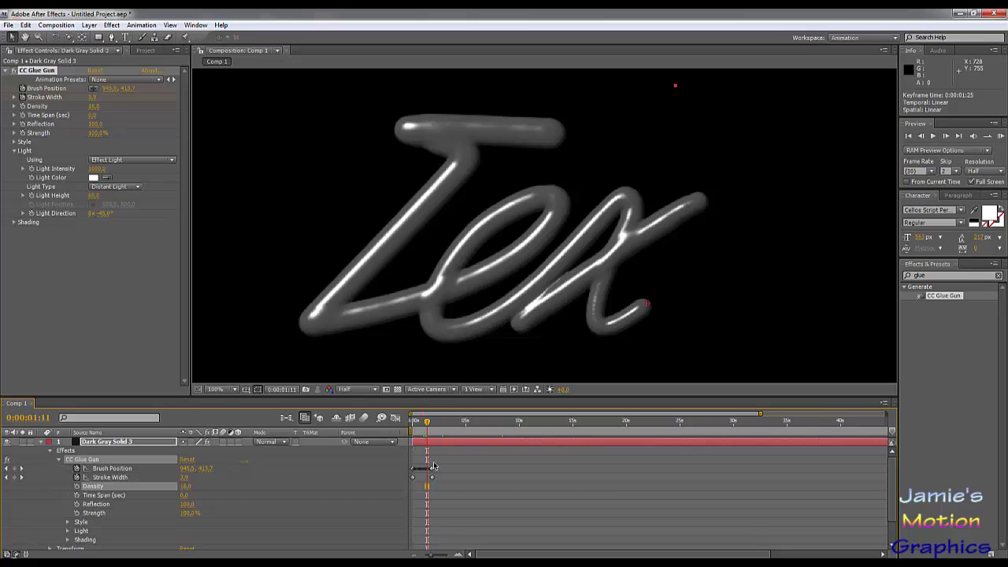
- Compress the Brush Position keyframes to end at 0:00:01:12 and set CC Glue Gun's Density to 200
{"action": "left_click_drag", "start_coordinate": [432, 471], "coordinate": [427, 471]}
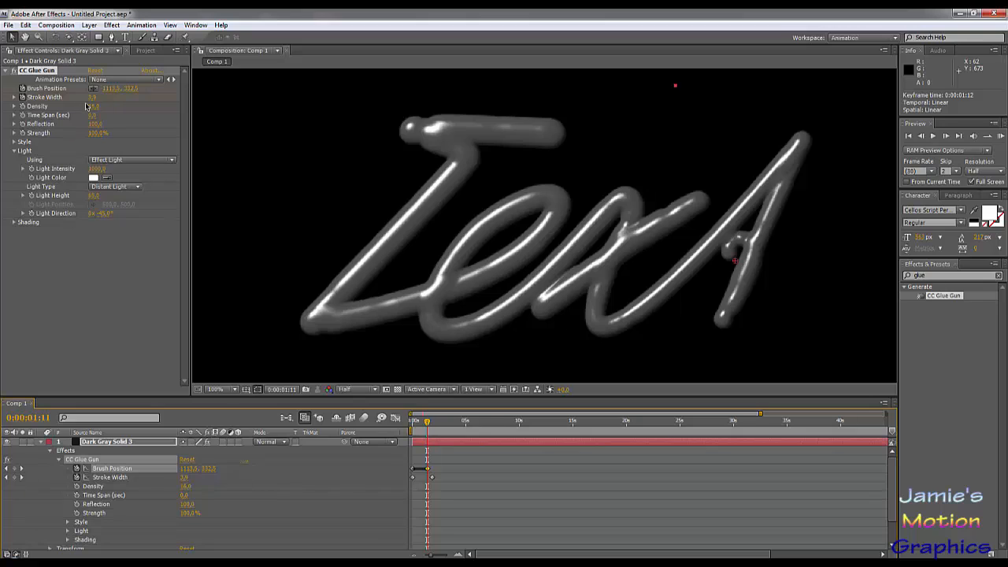
{"action": "left_click_drag", "start_coordinate": [93, 108], "coordinate": [256, 137]}
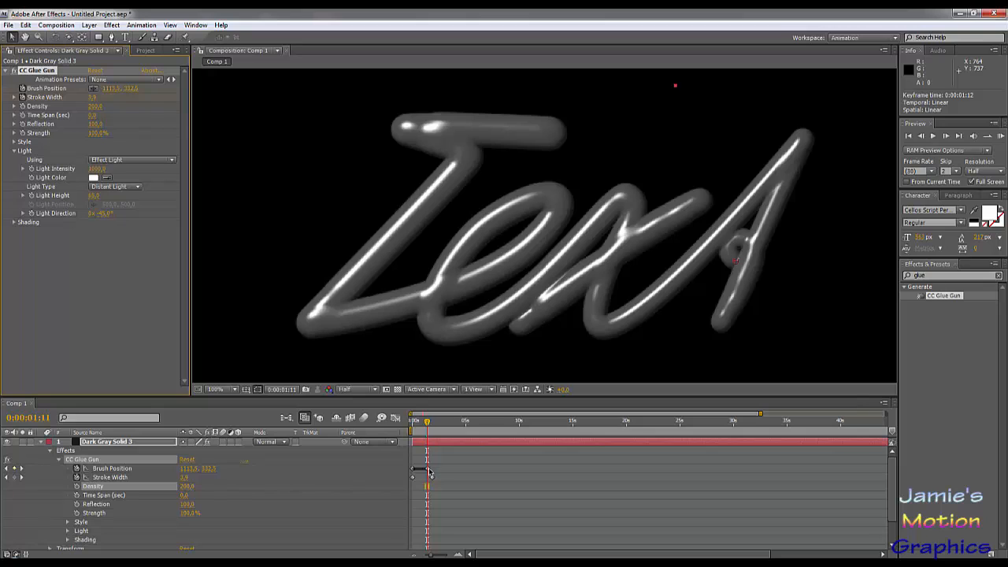
- Stretch the Brush Position keyframes so that the last one falls at 0:00:36:06, and check the finished writing at about 0:00:37:14
{"action": "left_click_drag", "start_coordinate": [430, 472], "coordinate": [800, 470]}
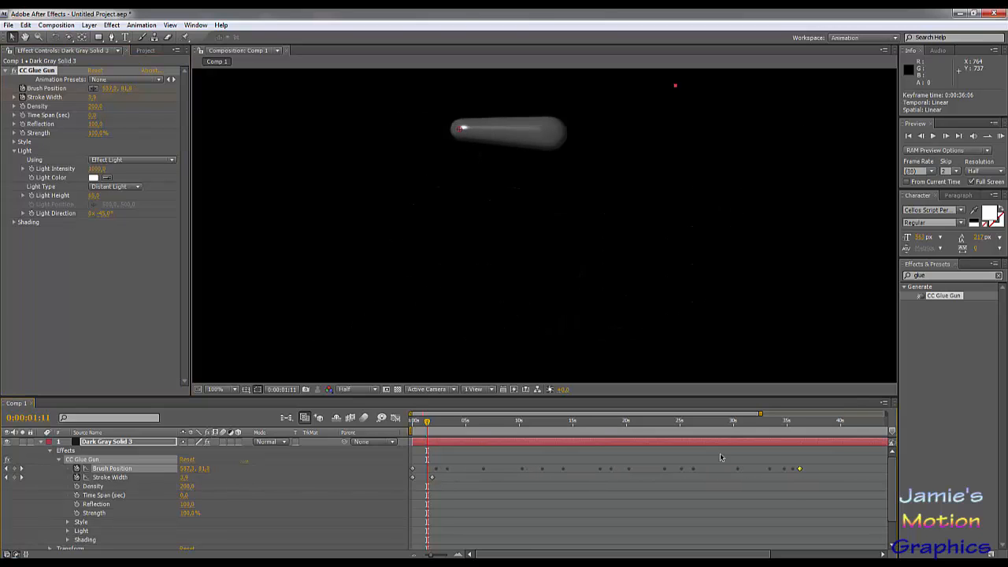
{"action": "left_click_drag", "start_coordinate": [428, 422], "coordinate": [813, 451]}
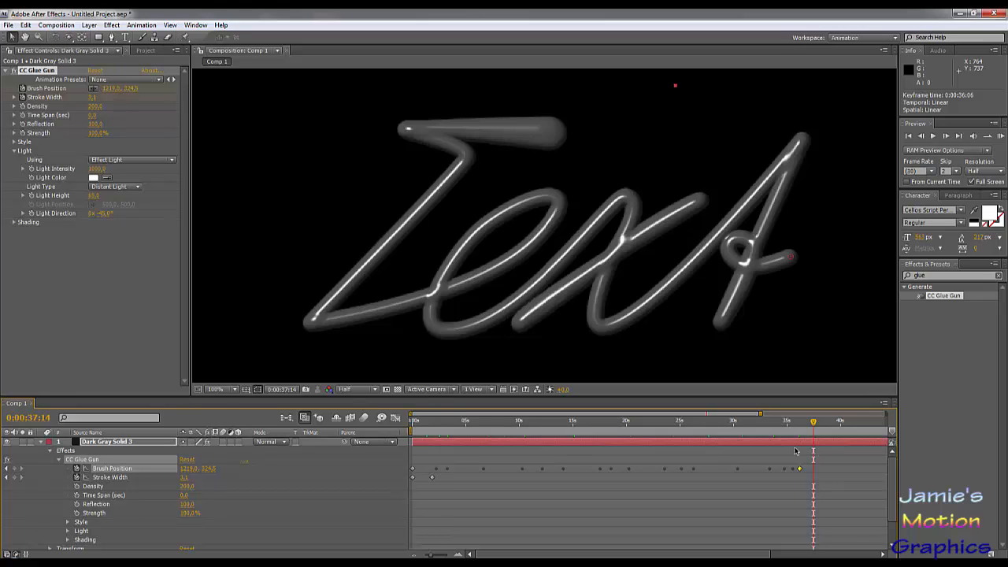
{"action": "key", "text": "F2"}
{"action": "left_click", "coordinate": [41, 445]}
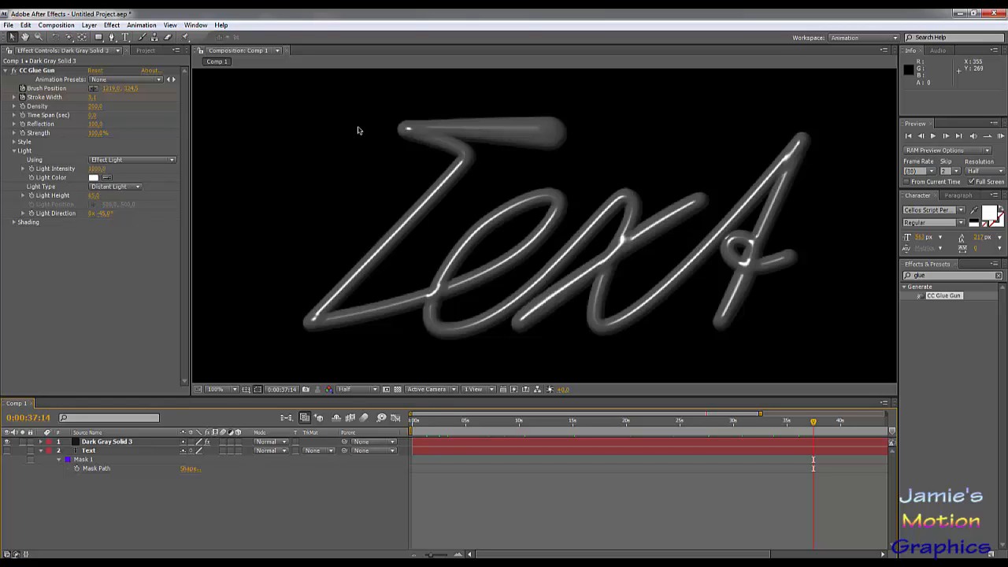
- Set CC Glue Gun's Light Intensity to 40 on the dark gray solid
{"action": "left_click", "coordinate": [96, 168]}
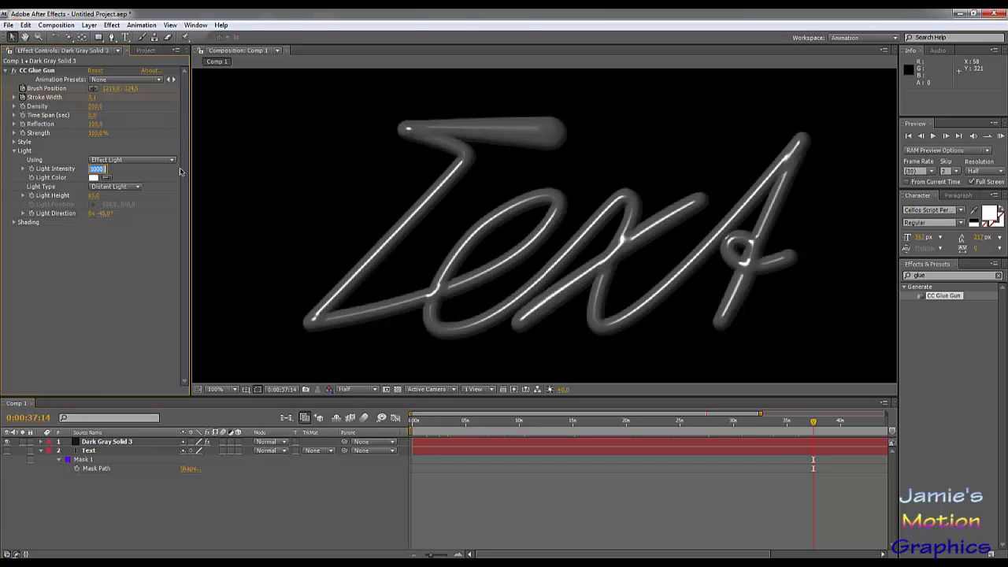
{"action": "type", "text": "40"}
{"action": "key", "text": "Return"}
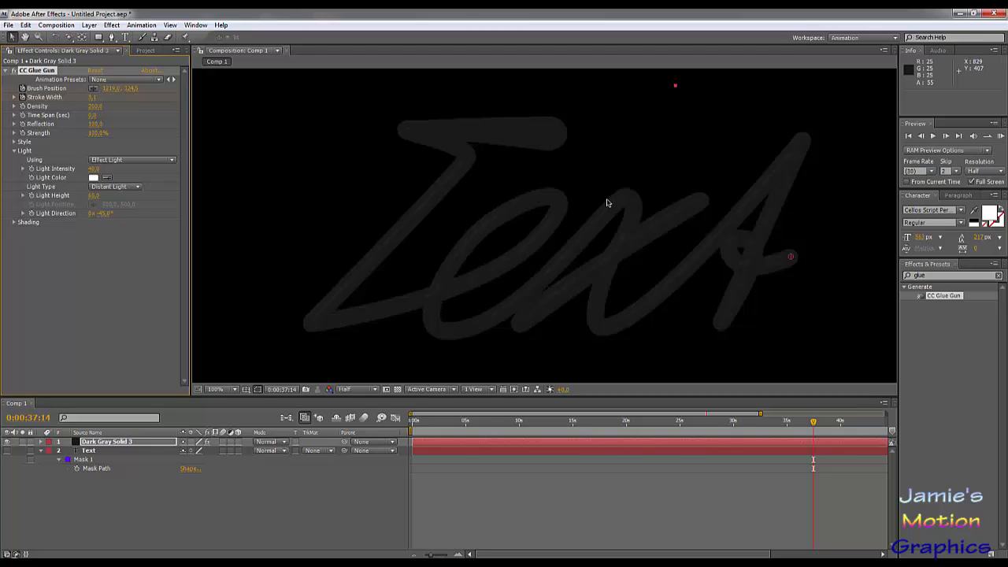
- Create a pale orange background solid with colour FFDF9A and place it directly beneath the dark gray solid
{"action": "left_click", "coordinate": [89, 24]}
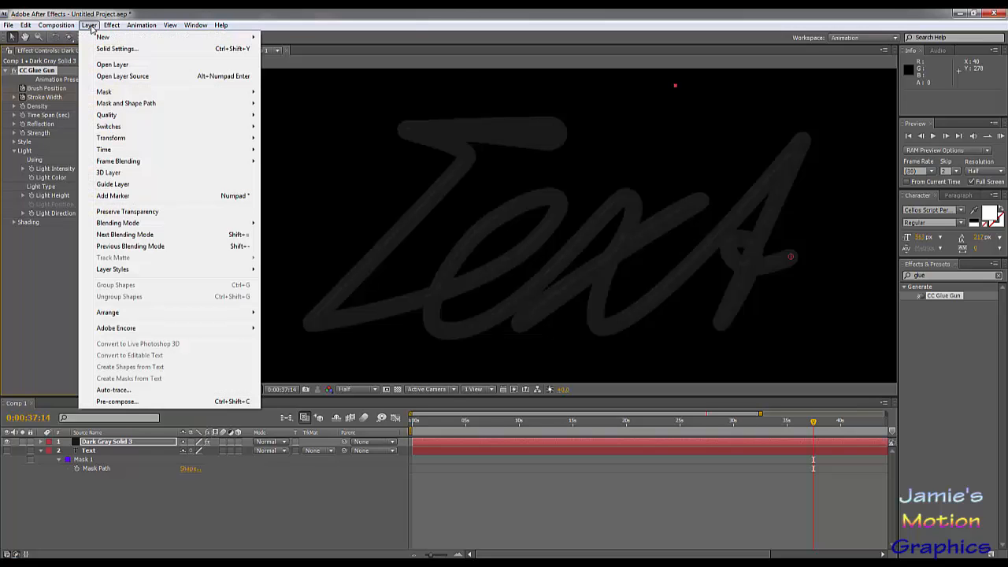
{"action": "mouse_move", "coordinate": [103, 37]}
{"action": "left_click", "coordinate": [315, 49]}
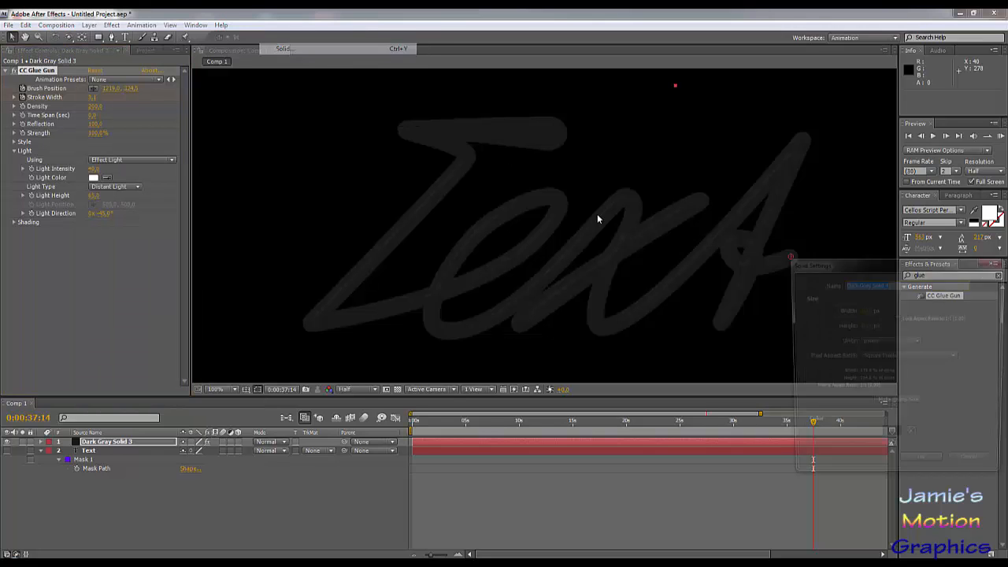
{"action": "left_click", "coordinate": [891, 437]}
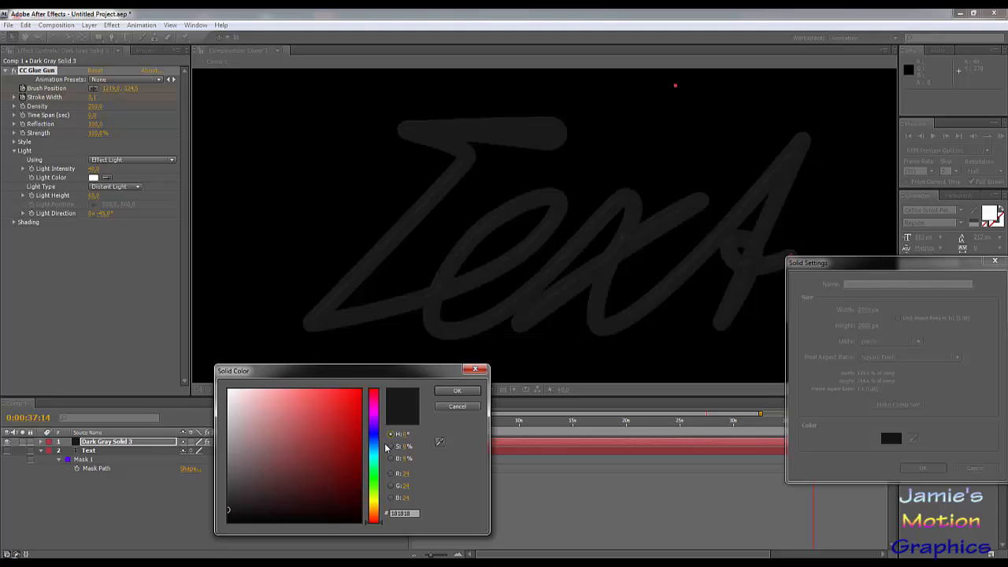
{"action": "left_click", "coordinate": [375, 516]}
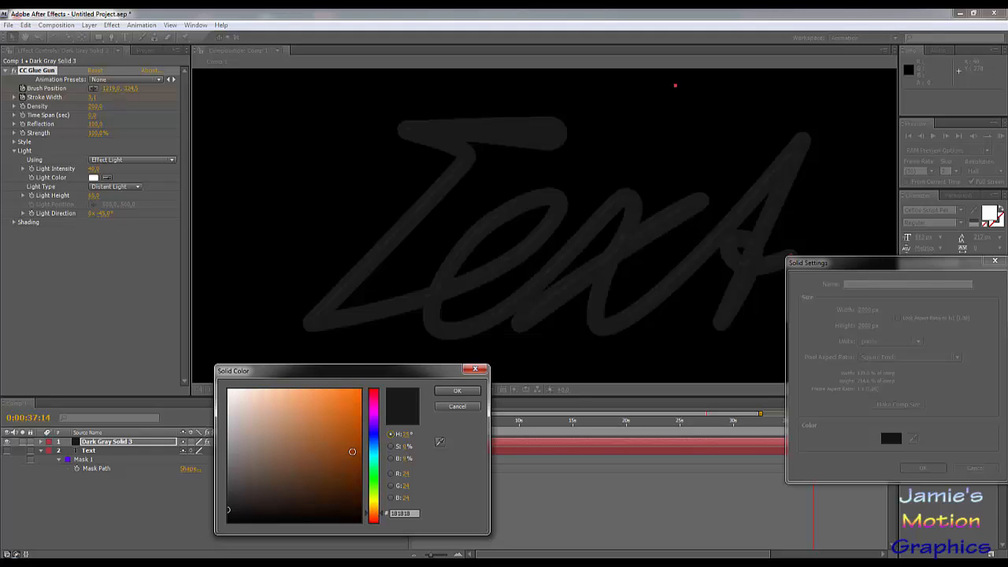
{"action": "left_click_drag", "start_coordinate": [375, 513], "coordinate": [375, 510]}
{"action": "left_click_drag", "start_coordinate": [302, 415], "coordinate": [280, 377]}
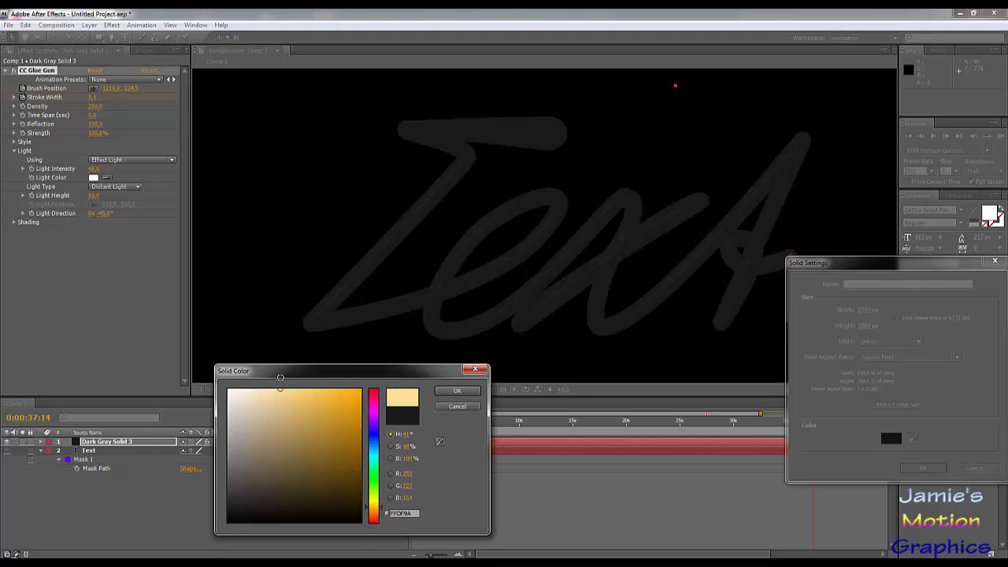
{"action": "left_click", "coordinate": [457, 390]}
{"action": "left_click", "coordinate": [923, 468]}
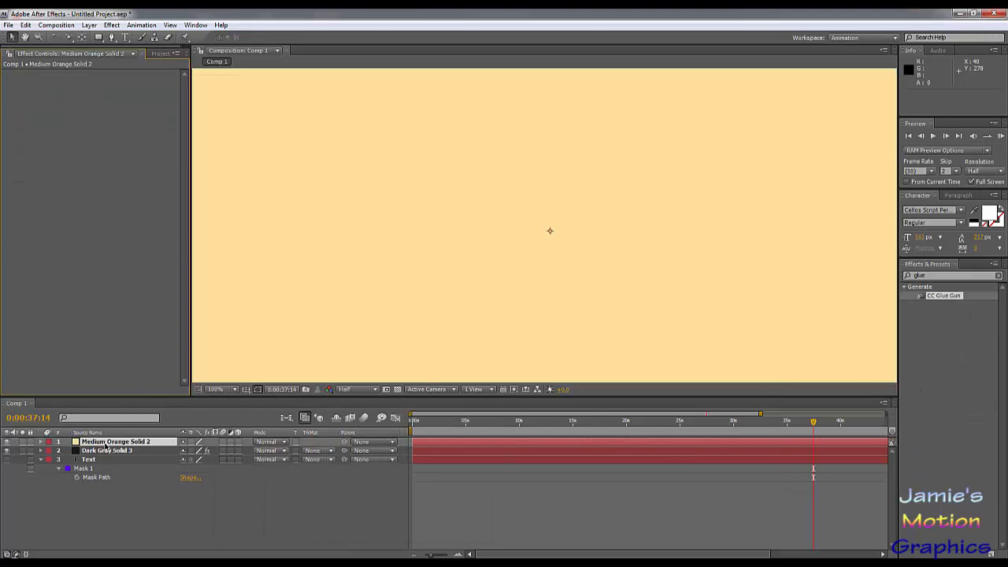
{"action": "left_click_drag", "start_coordinate": [105, 447], "coordinate": [101, 463]}
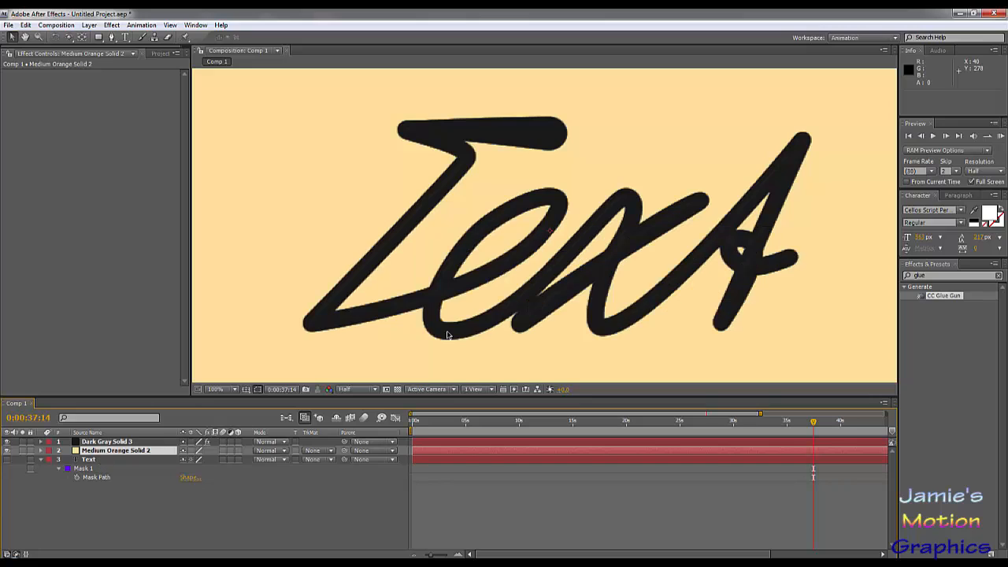
- Darken the background solid's colour to the muted brown 837350
{"action": "scroll", "coordinate": [563, 288], "scroll_direction": "down", "scroll_amount": 1}
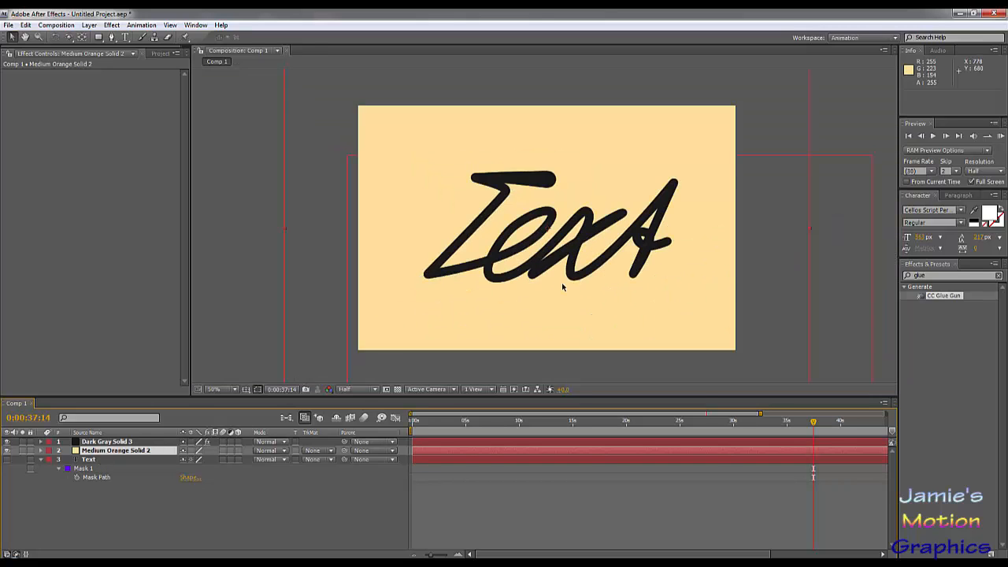
{"action": "scroll", "coordinate": [563, 288], "scroll_direction": "up", "scroll_amount": 1}
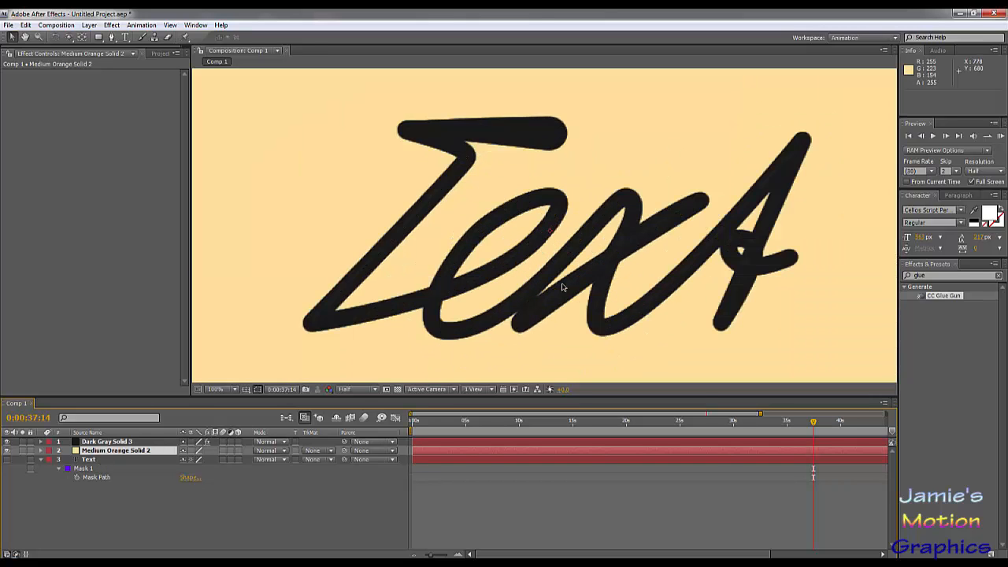
{"action": "left_click", "coordinate": [89, 25]}
{"action": "left_click", "coordinate": [115, 49]}
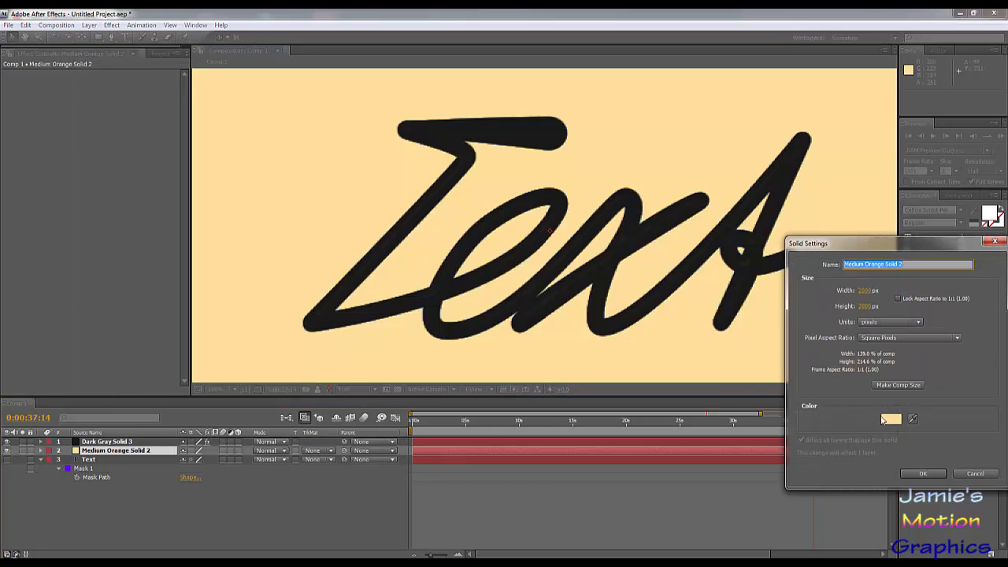
{"action": "left_click", "coordinate": [890, 420]}
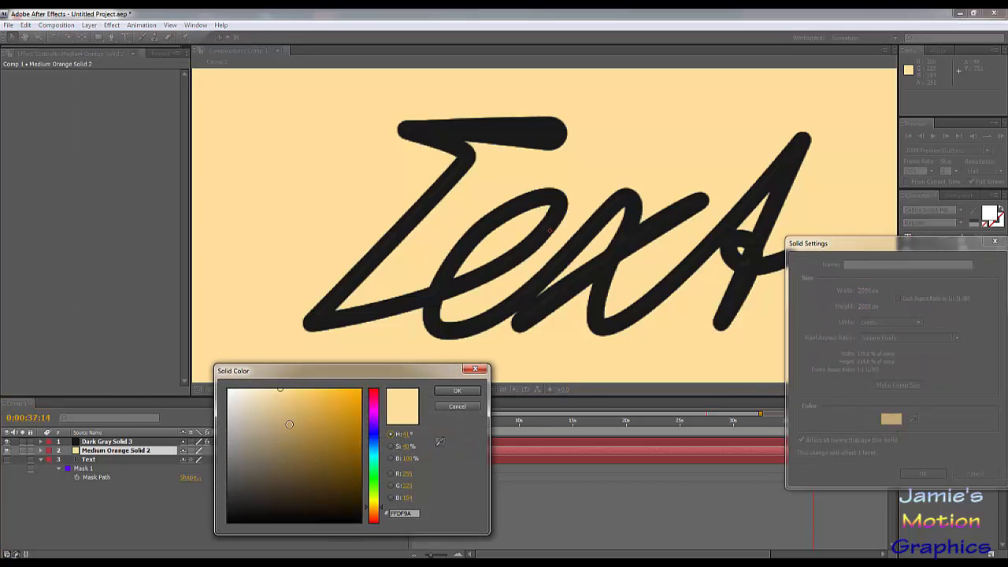
{"action": "left_click_drag", "start_coordinate": [281, 431], "coordinate": [279, 454]}
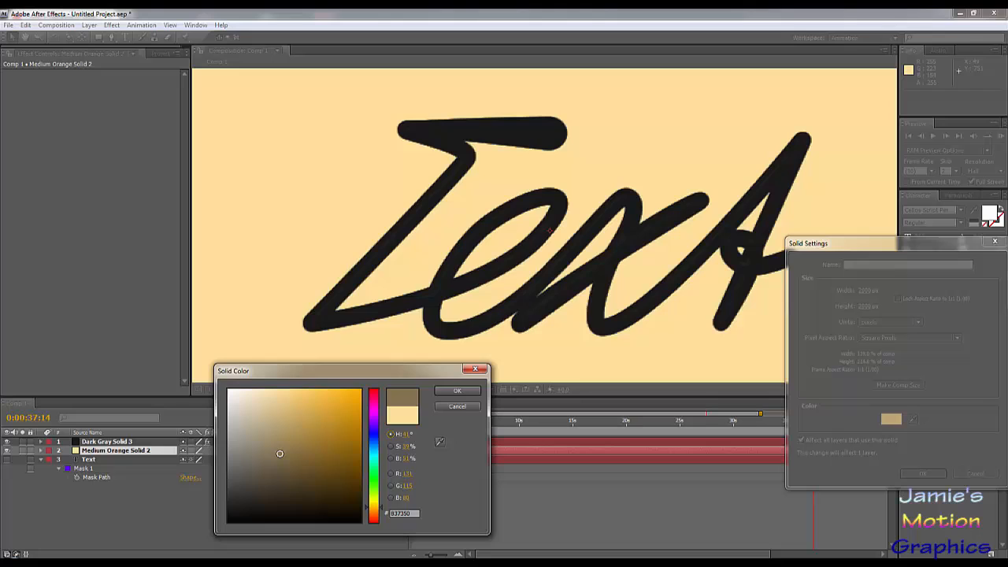
{"action": "left_click", "coordinate": [457, 390]}
{"action": "left_click", "coordinate": [920, 474]}
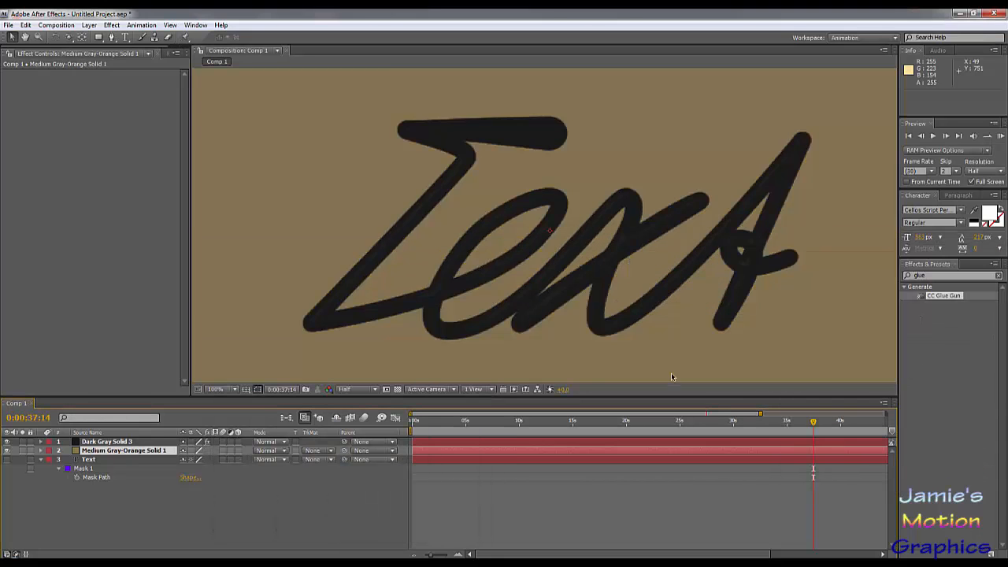
- Set CC Glue Gun's Light Intensity to 50 on the dark gray solid
{"action": "scroll", "coordinate": [533, 273], "scroll_direction": "down", "scroll_amount": 2}
{"action": "scroll", "coordinate": [589, 279], "scroll_direction": "up", "scroll_amount": 2}
{"action": "left_click", "coordinate": [92, 443]}
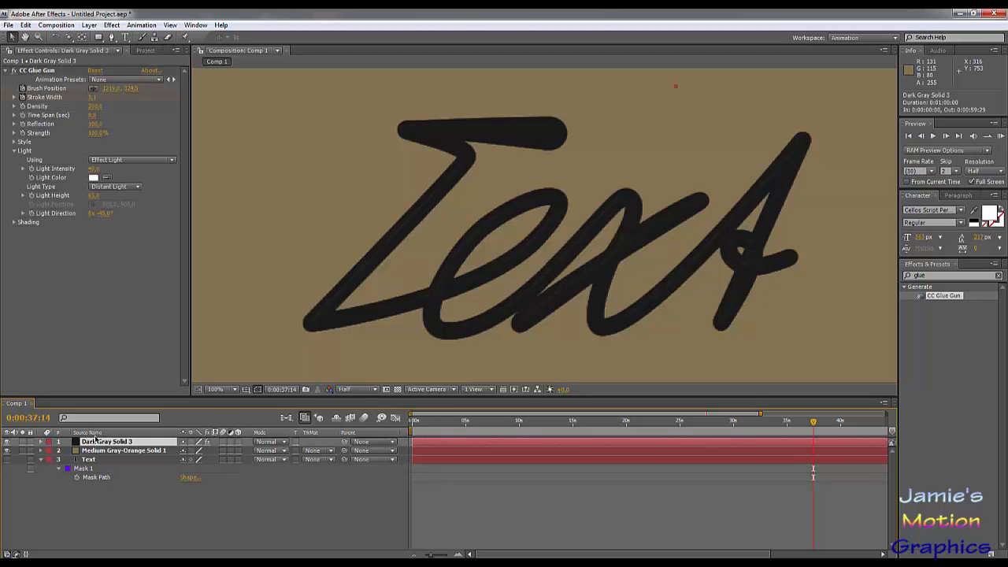
{"action": "left_click", "coordinate": [97, 169]}
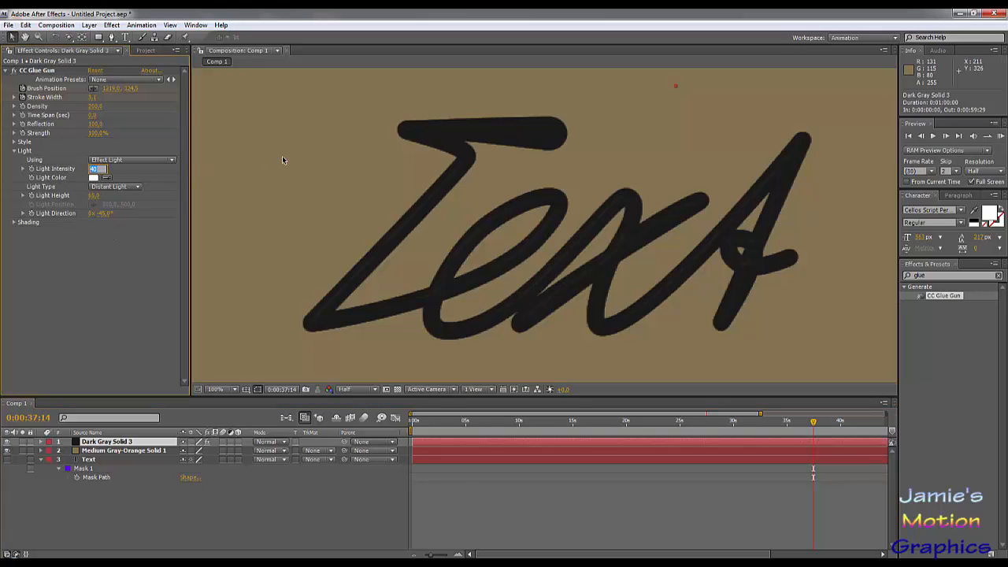
{"action": "type", "text": "50"}
{"action": "key", "text": "Return"}
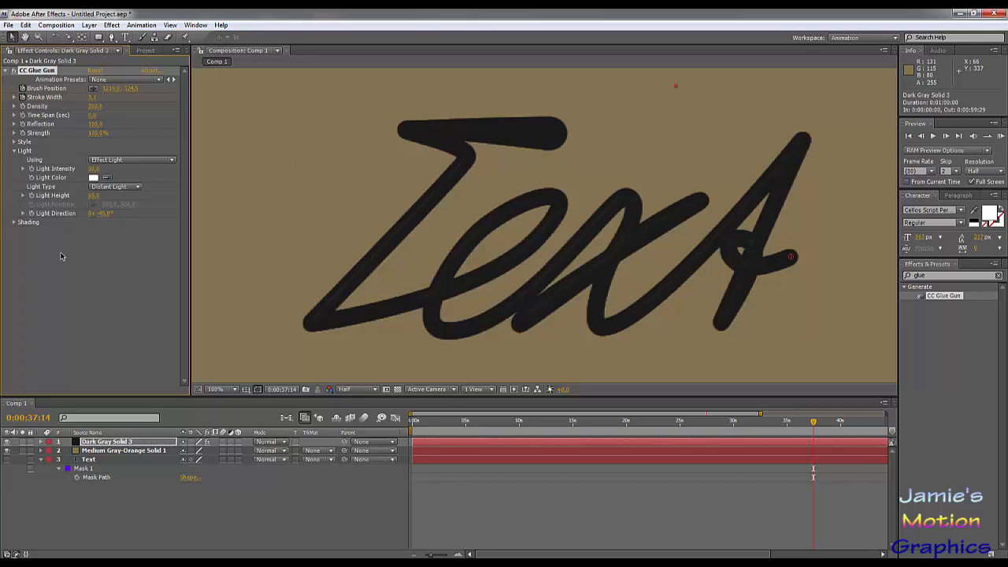
{"action": "left_click", "coordinate": [60, 256]}
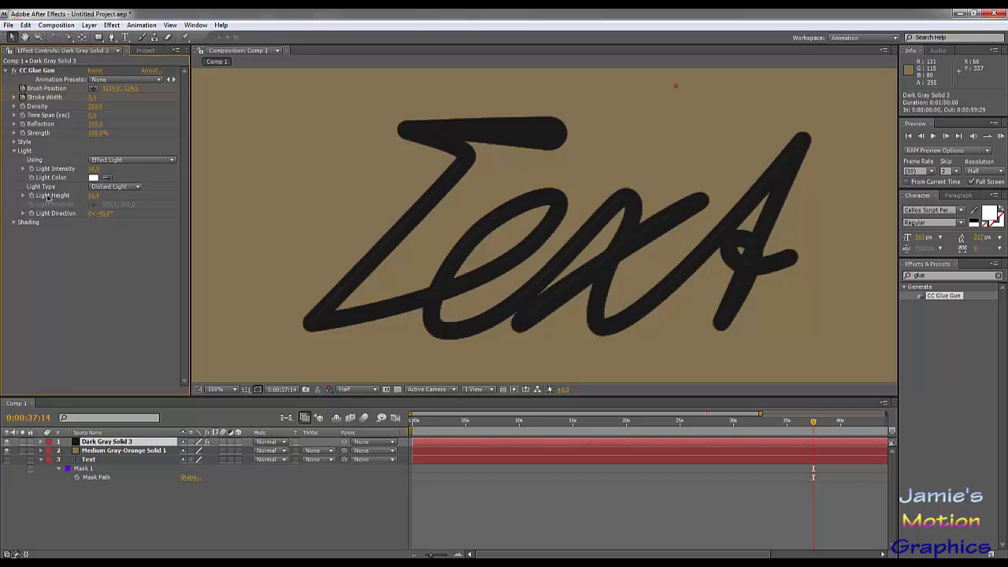
{"action": "key", "text": "comma"}
{"action": "key", "text": "comma"}
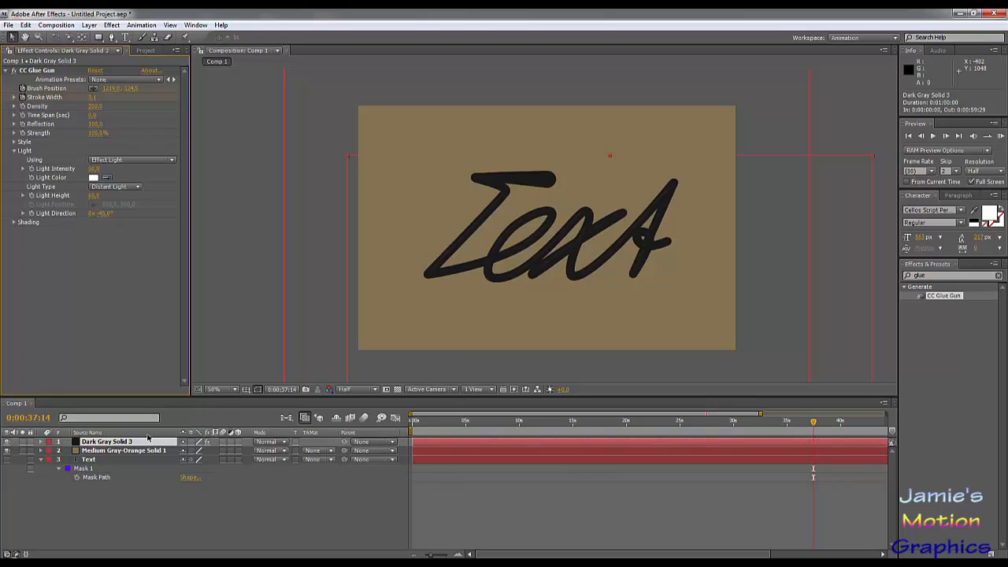
{"action": "key", "text": "period"}
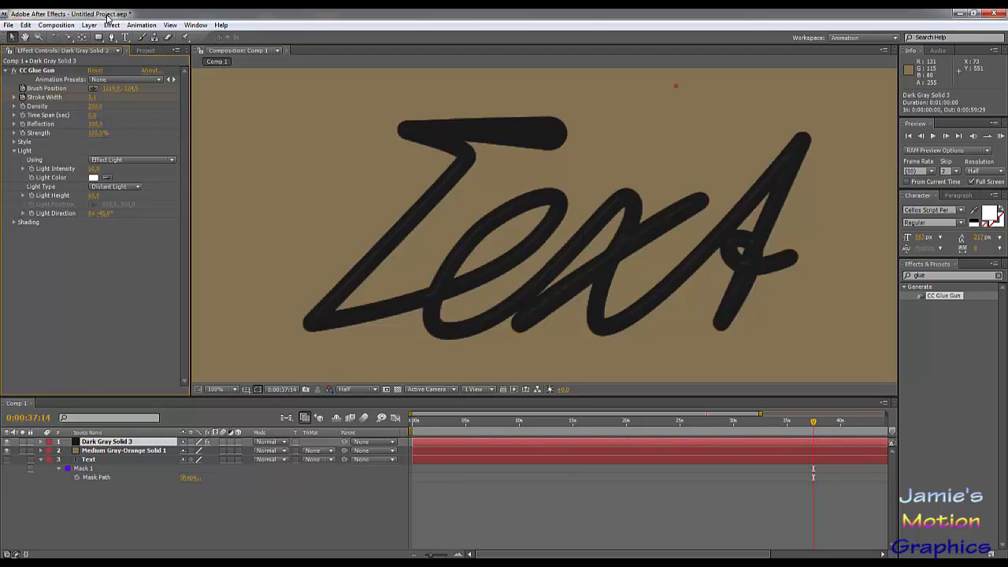
{"action": "left_click", "coordinate": [89, 24]}
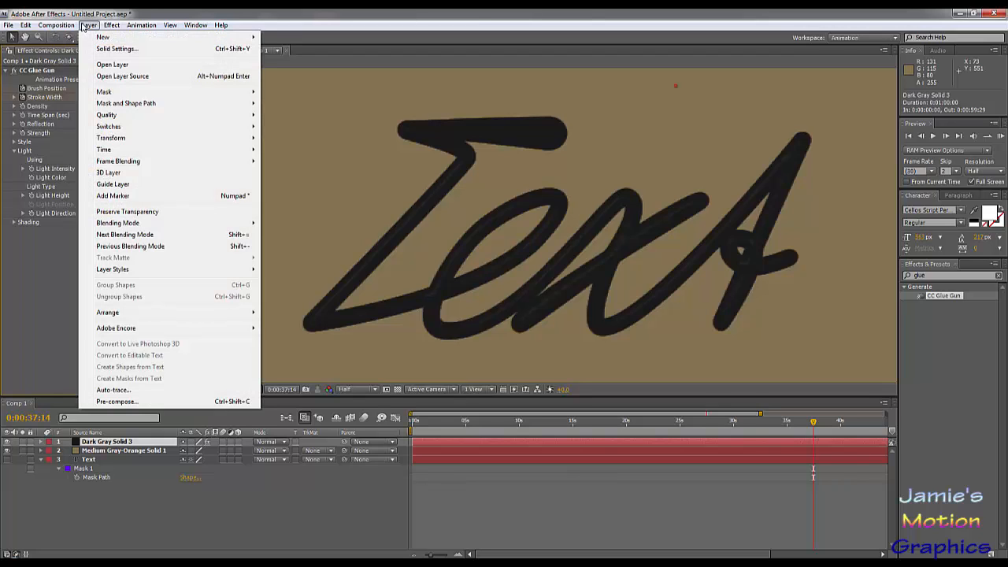
{"action": "left_click", "coordinate": [47, 277]}
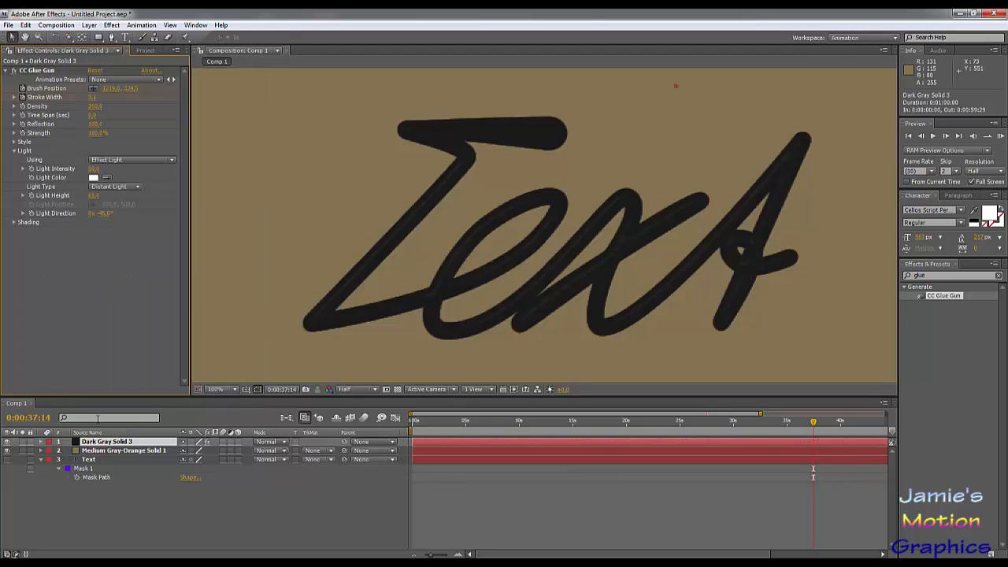
- Duplicate the dark gray solid and apply the Roughen Edges effect to the lower copy
{"action": "left_click", "coordinate": [92, 445]}
{"action": "key", "text": "ctrl+d"}
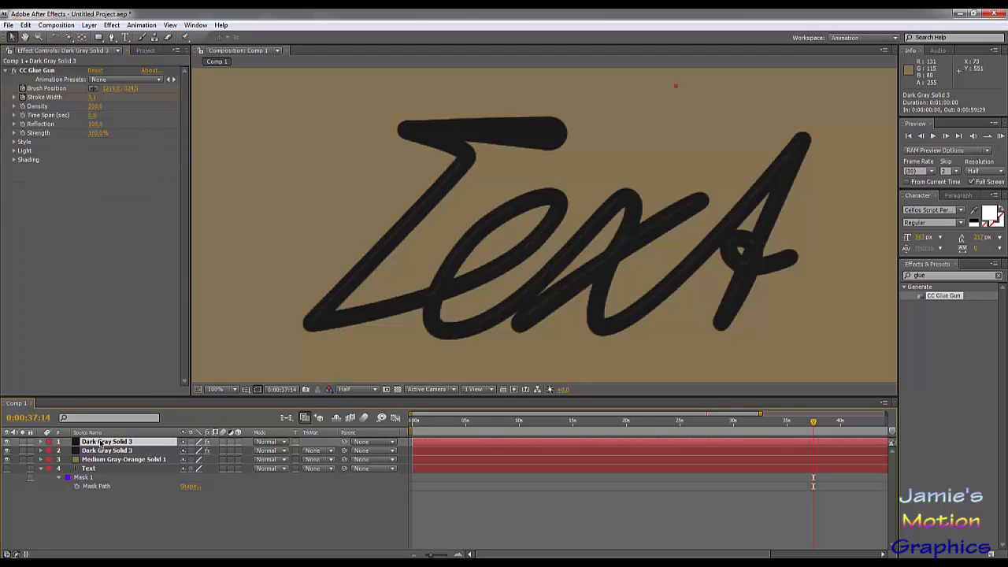
{"action": "left_click", "coordinate": [100, 451]}
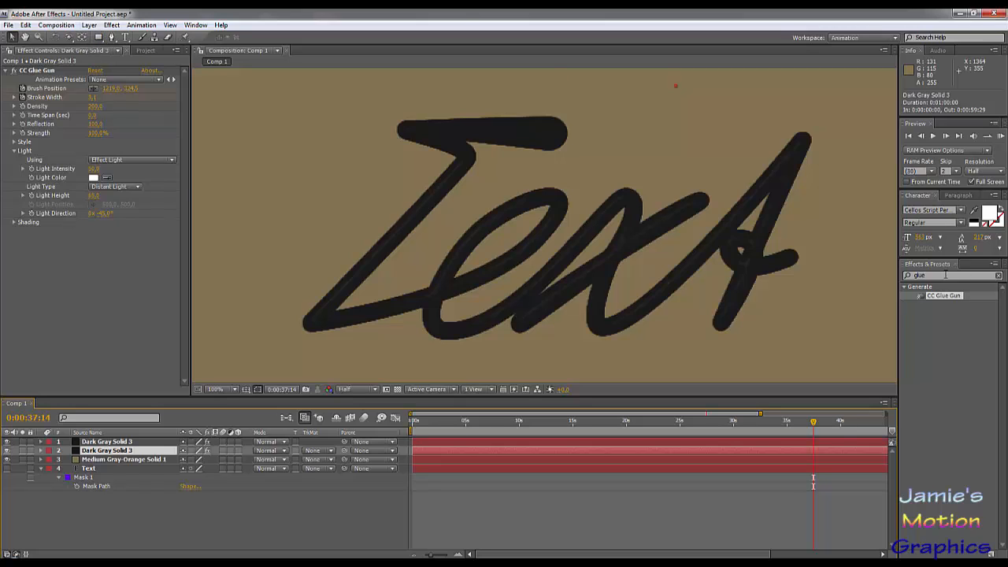
{"action": "left_click", "coordinate": [945, 275]}
{"action": "type", "text": "rough"}
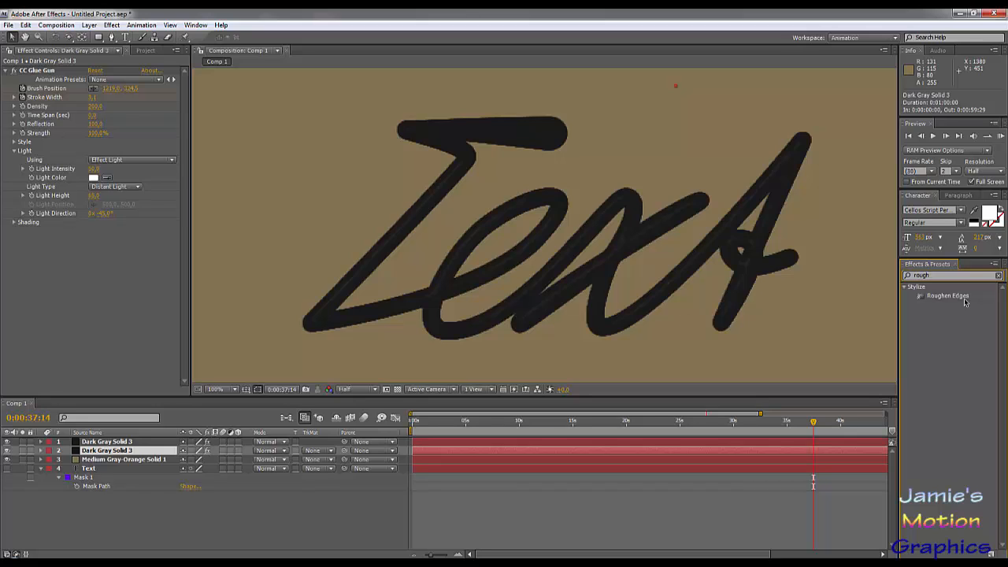
{"action": "left_click_drag", "start_coordinate": [954, 298], "coordinate": [965, 411]}
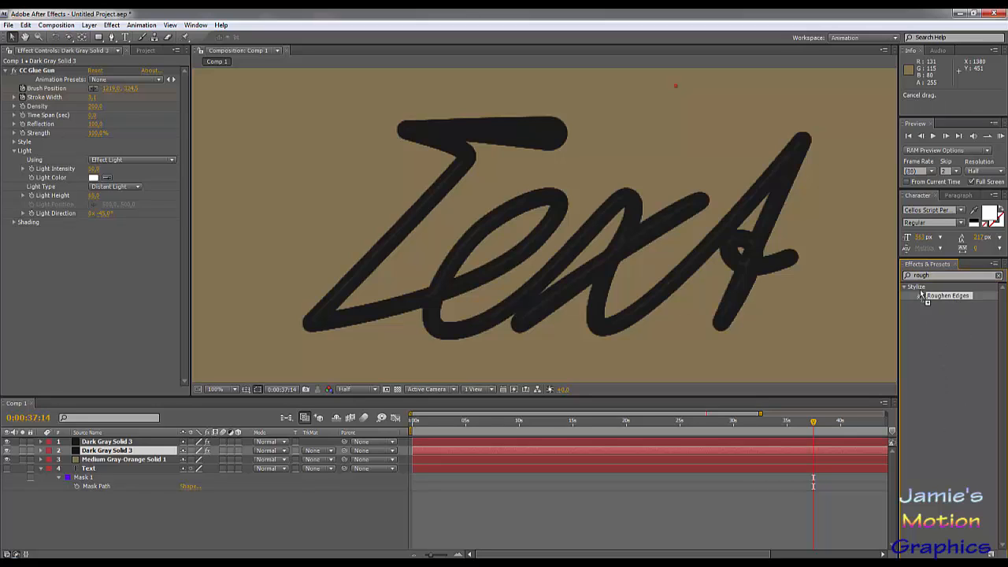
{"action": "left_click_drag", "start_coordinate": [926, 297], "coordinate": [117, 451]}
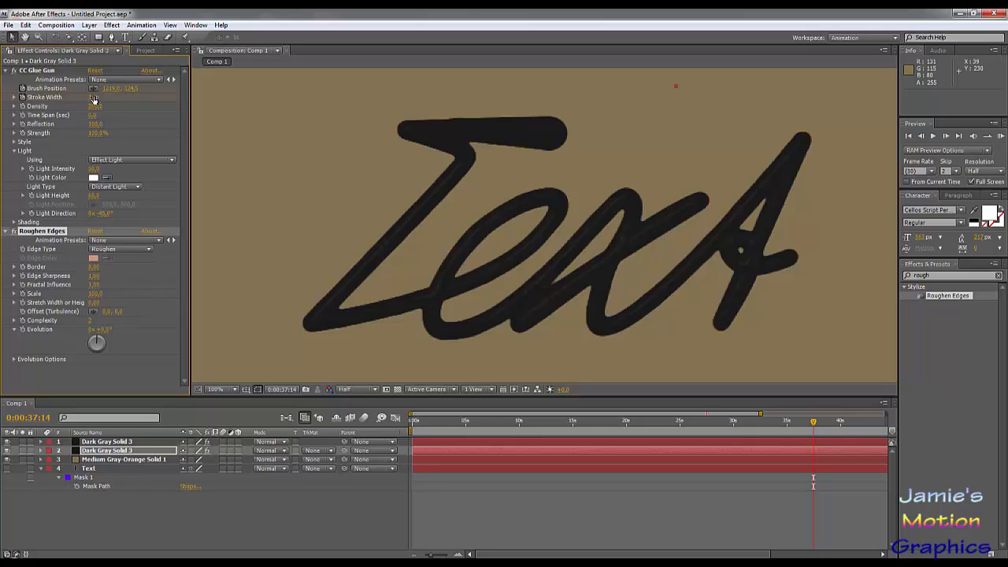
- Increase the lower copy's CC Glue Gun Stroke Width and set its Roughen Edges Scale to 10
{"action": "left_click_drag", "start_coordinate": [93, 99], "coordinate": [122, 105]}
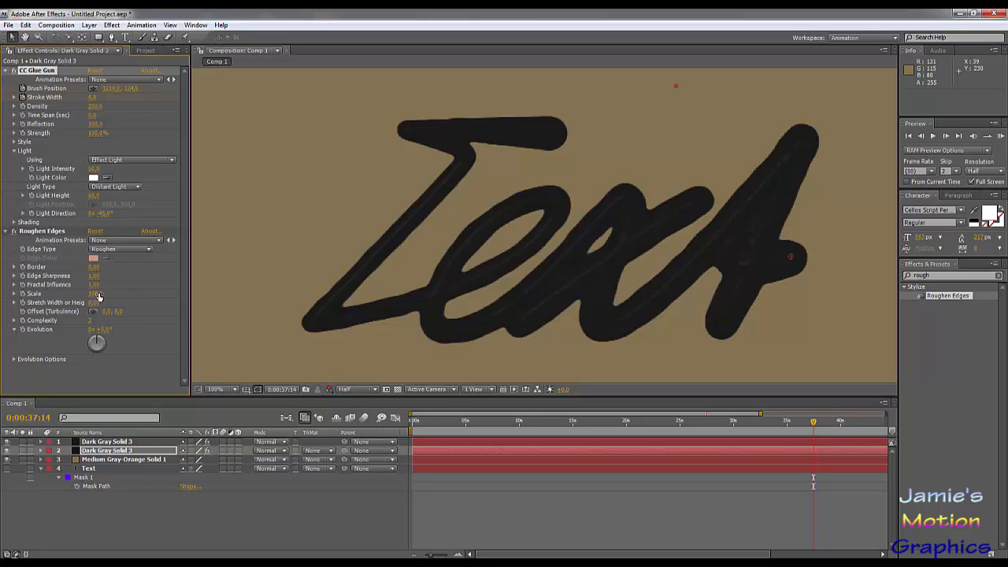
{"action": "left_click_drag", "start_coordinate": [93, 293], "coordinate": [77, 293]}
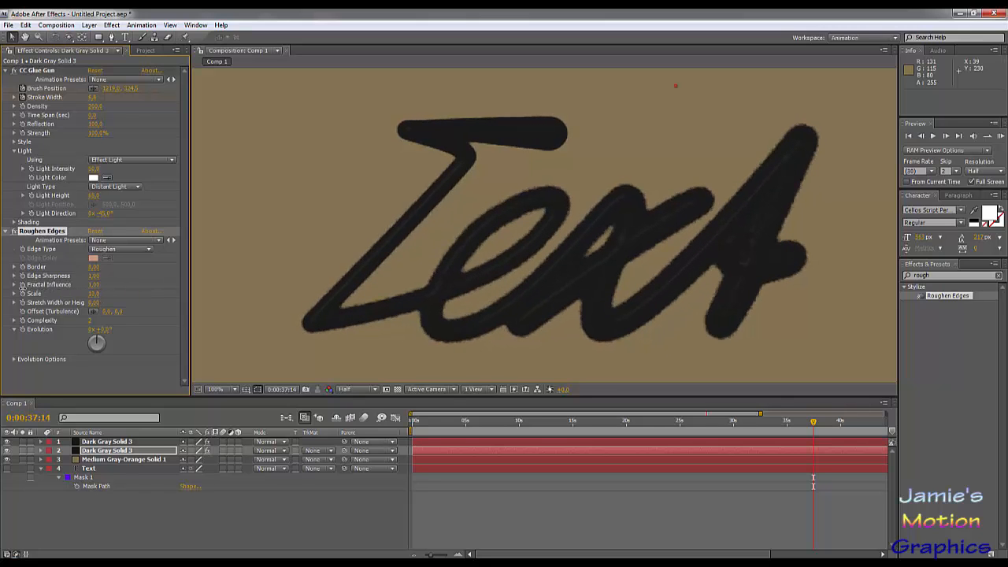
{"action": "scroll", "coordinate": [430, 219], "scroll_direction": "up", "scroll_amount": 4}
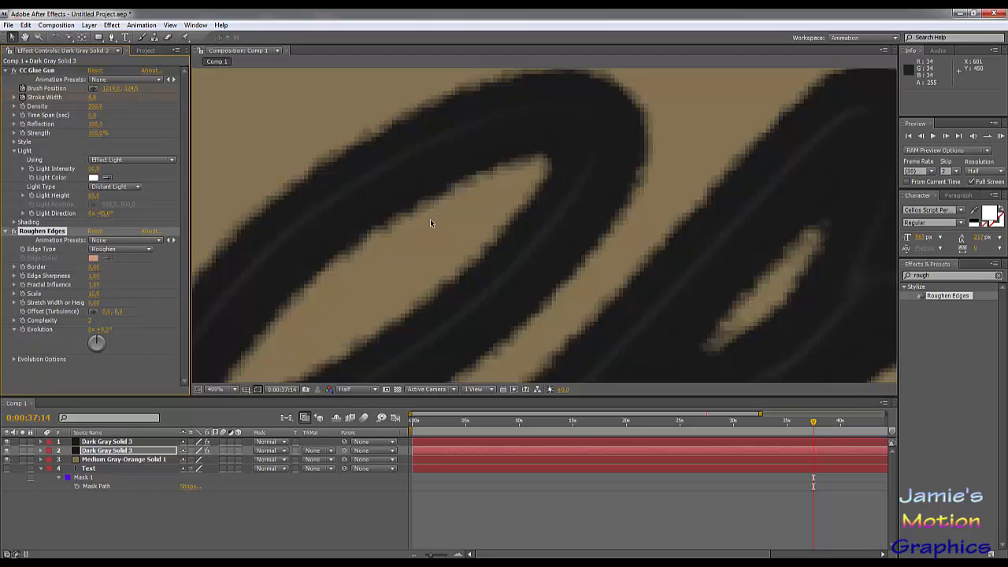
{"action": "scroll", "coordinate": [430, 219], "scroll_direction": "down", "scroll_amount": 4}
{"action": "scroll", "coordinate": [460, 224], "scroll_direction": "up", "scroll_amount": 2}
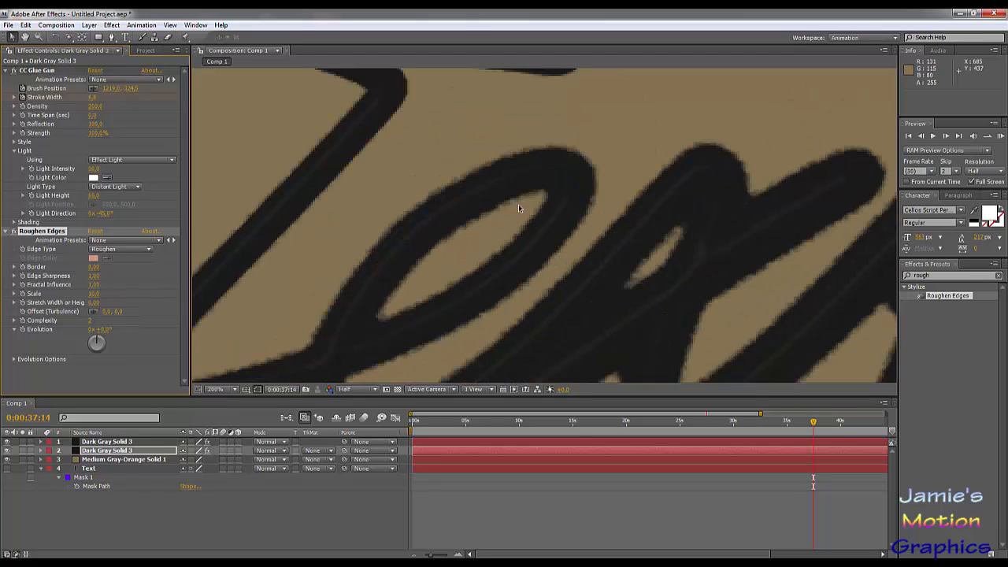
- Raise the lower copy's Roughen Edges Border to about 50 and reduce its CC Glue Gun Stroke Width
{"action": "left_click_drag", "start_coordinate": [98, 271], "coordinate": [364, 283]}
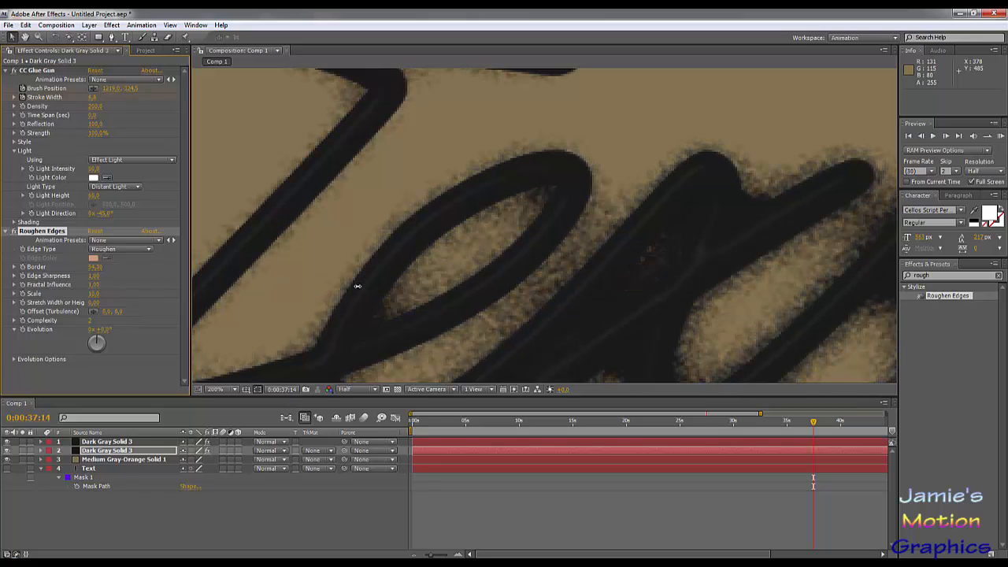
{"action": "key", "text": "comma"}
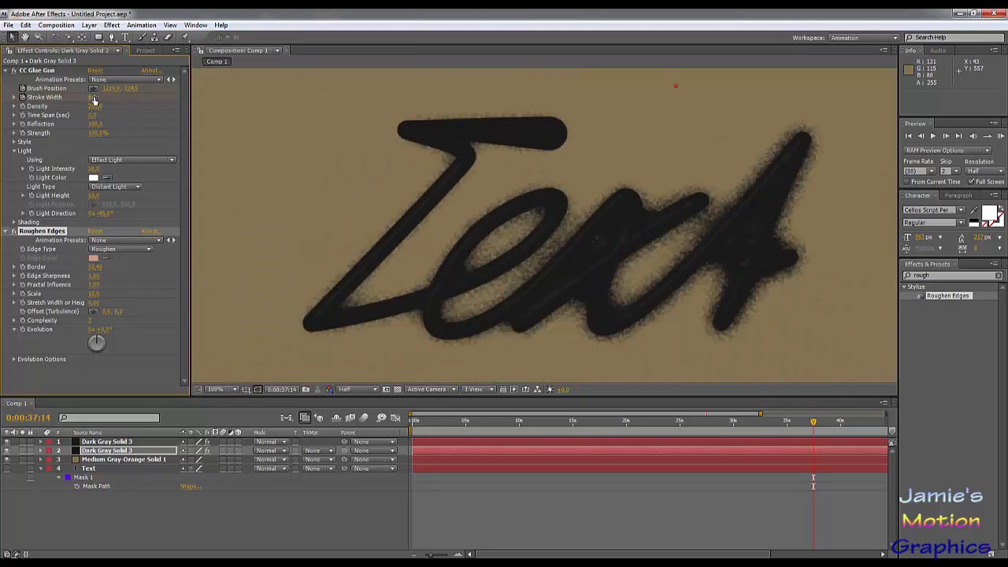
{"action": "left_click_drag", "start_coordinate": [94, 97], "coordinate": [87, 97]}
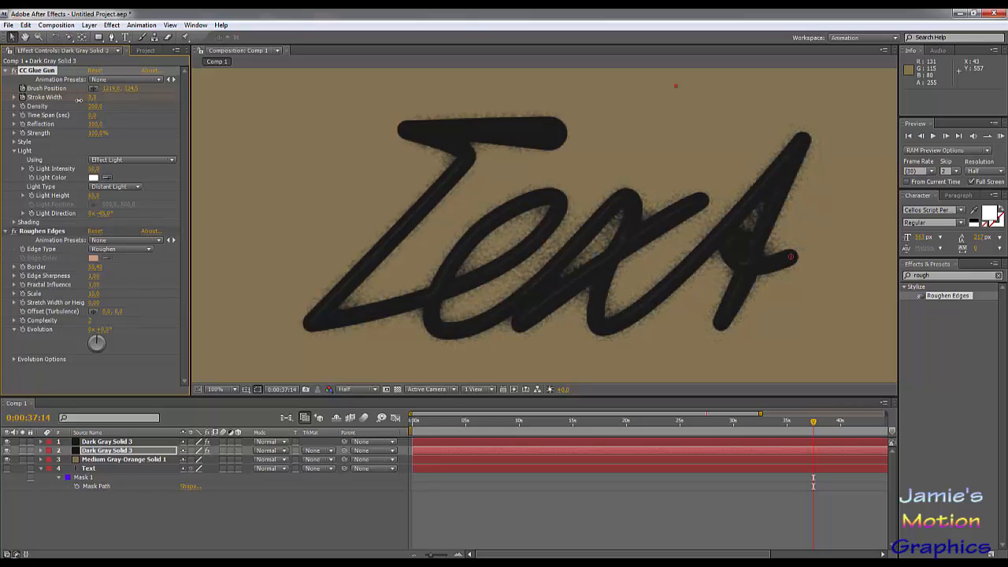
- Lower the opacity of the roughened dark gray layer beneath the main ink layer to about 40%
{"action": "scroll", "coordinate": [536, 95], "scroll_direction": "up", "scroll_amount": 1}
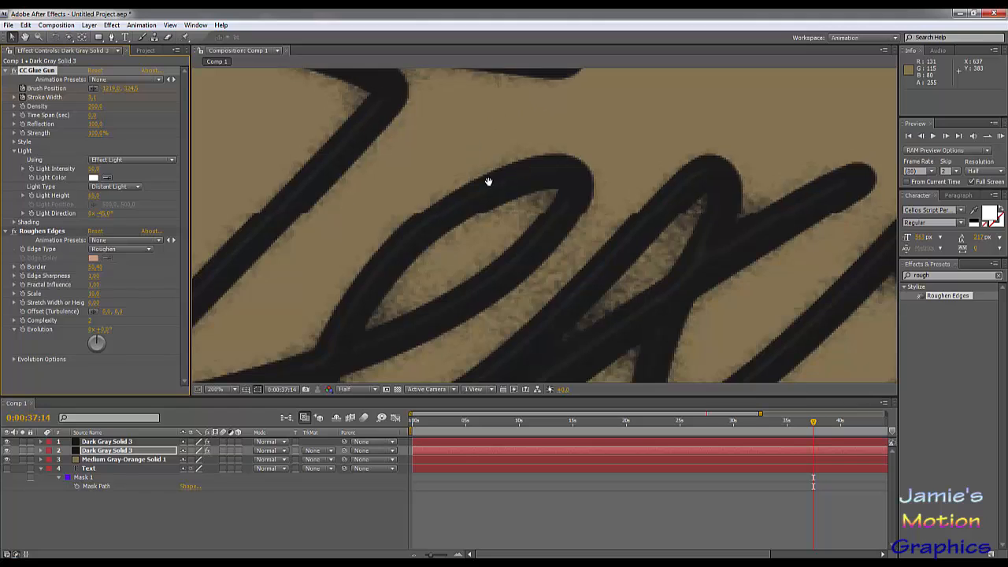
{"action": "left_click_drag", "start_coordinate": [488, 182], "coordinate": [567, 296]}
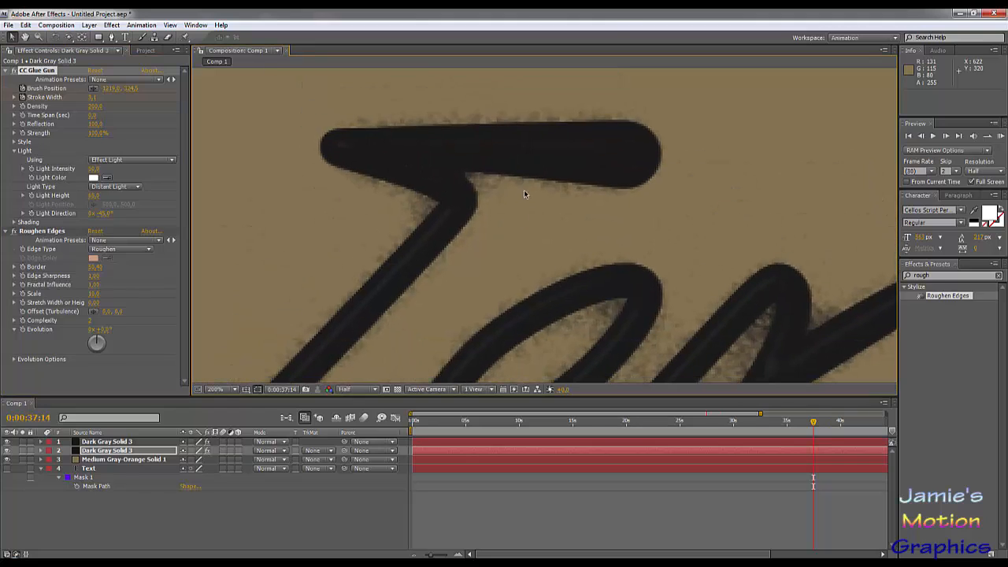
{"action": "left_click", "coordinate": [126, 454]}
{"action": "key", "text": "t"}
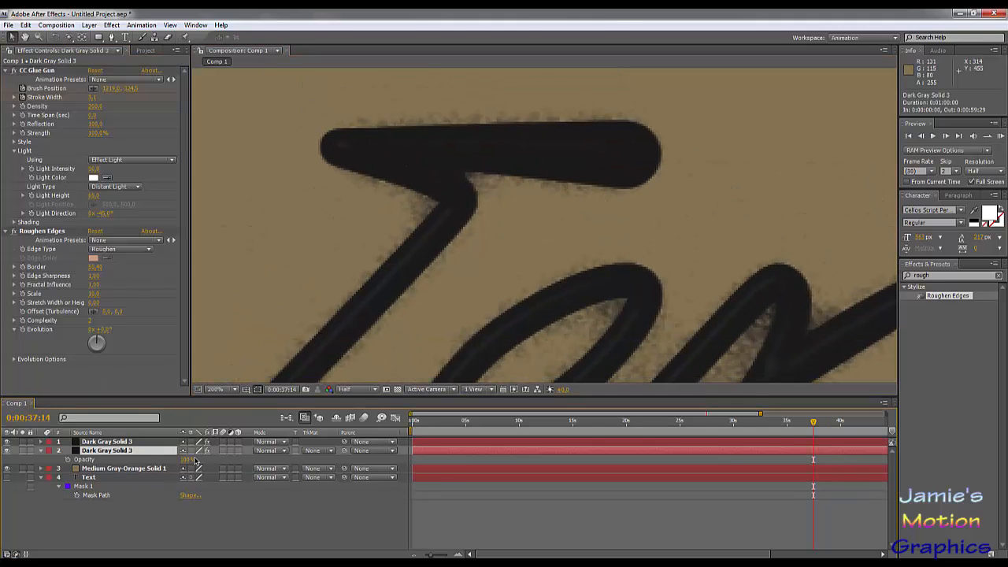
{"action": "left_click_drag", "start_coordinate": [186, 461], "coordinate": [156, 460]}
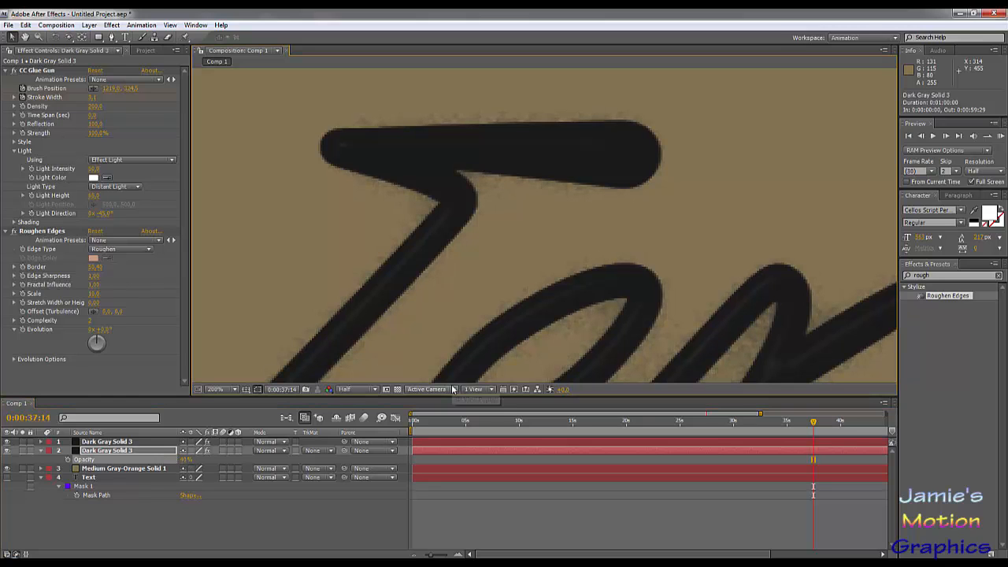
{"action": "scroll", "coordinate": [512, 260], "scroll_direction": "down", "scroll_amount": 2}
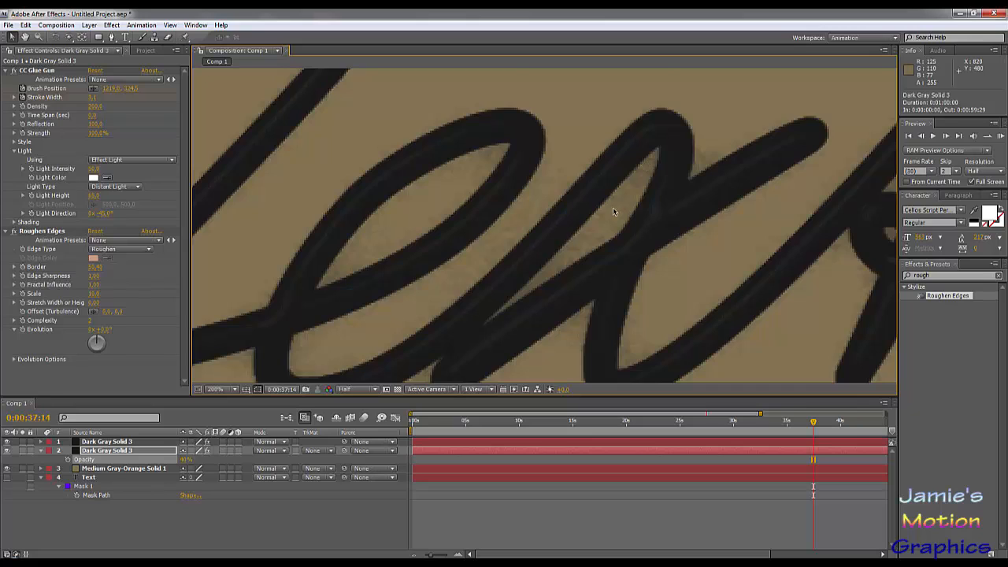
{"action": "scroll", "coordinate": [613, 207], "scroll_direction": "down", "scroll_amount": 2}
{"action": "left_click_drag", "start_coordinate": [591, 170], "coordinate": [607, 227]}
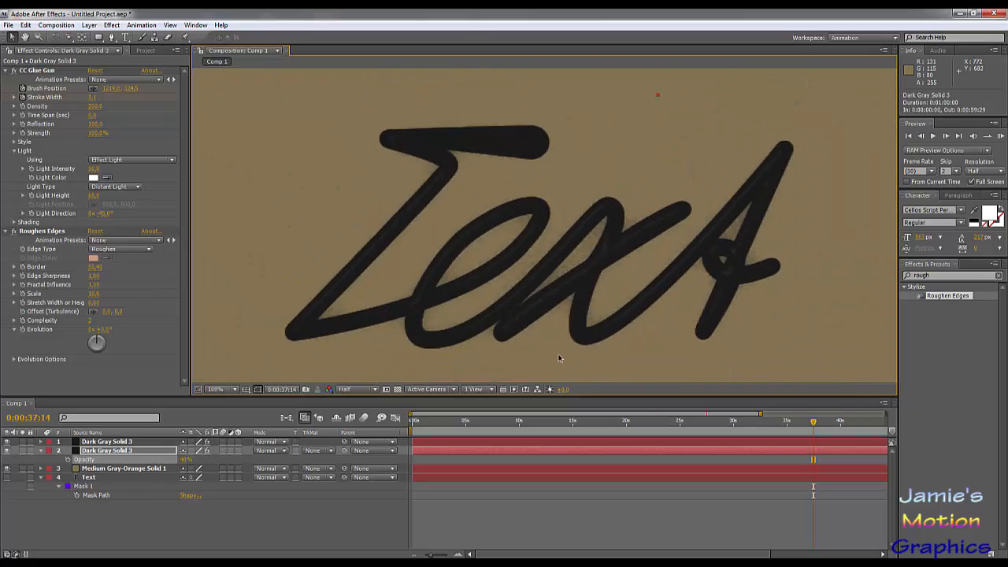
- Duplicate the semi-transparent roughened dark gray layer
{"action": "left_click", "coordinate": [145, 452]}
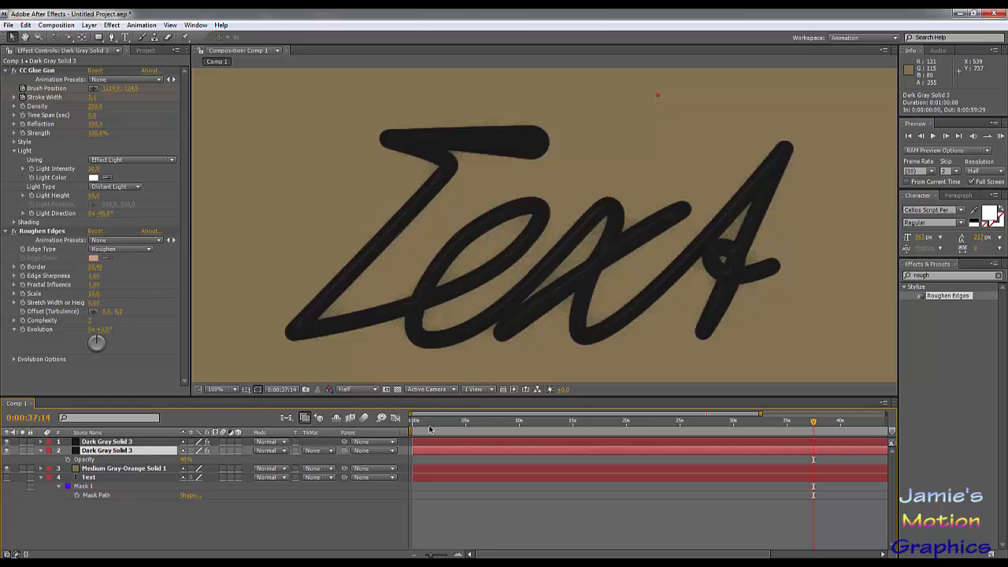
{"action": "key", "text": "period"}
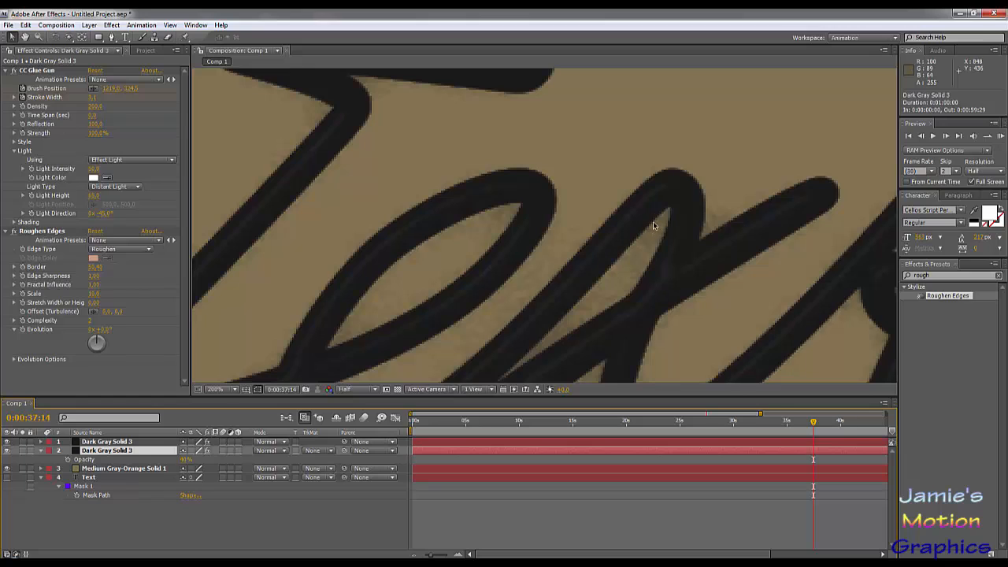
{"action": "left_click", "coordinate": [455, 460]}
{"action": "key", "text": "ctrl+d"}
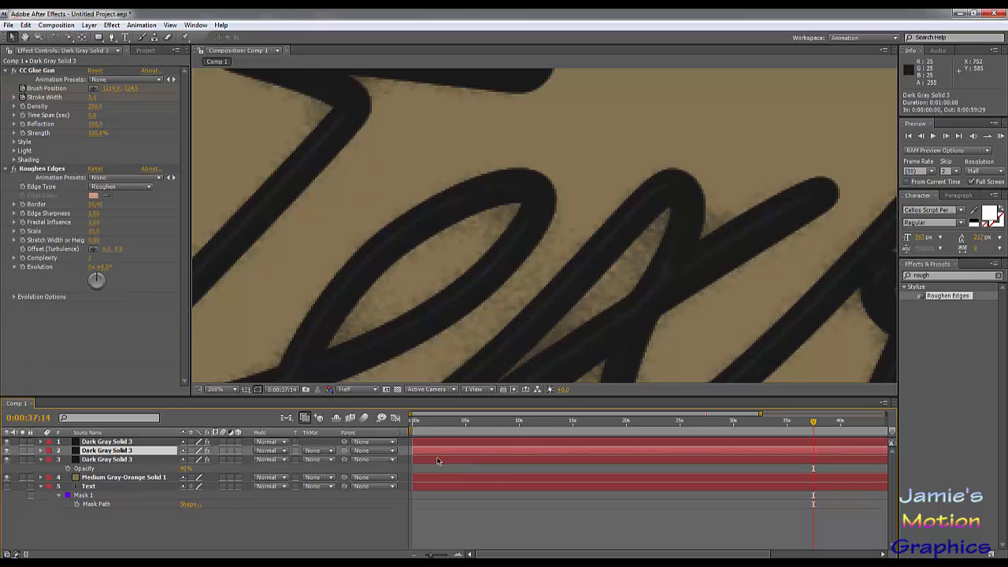
- Set the opacity of the upper roughened copy, directly below the main ink layer, to about 65%
{"action": "left_click", "coordinate": [144, 461]}
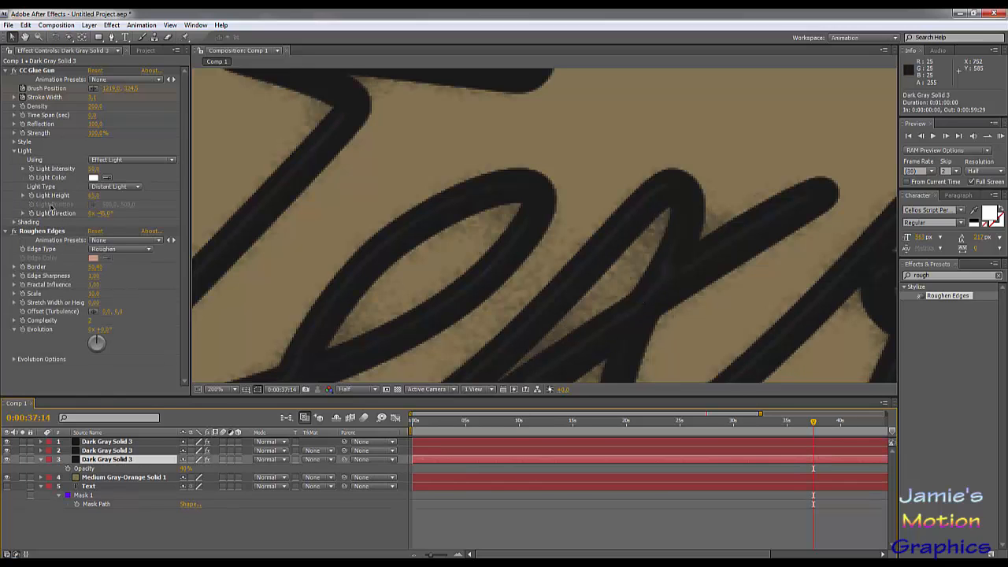
{"action": "left_click", "coordinate": [110, 451]}
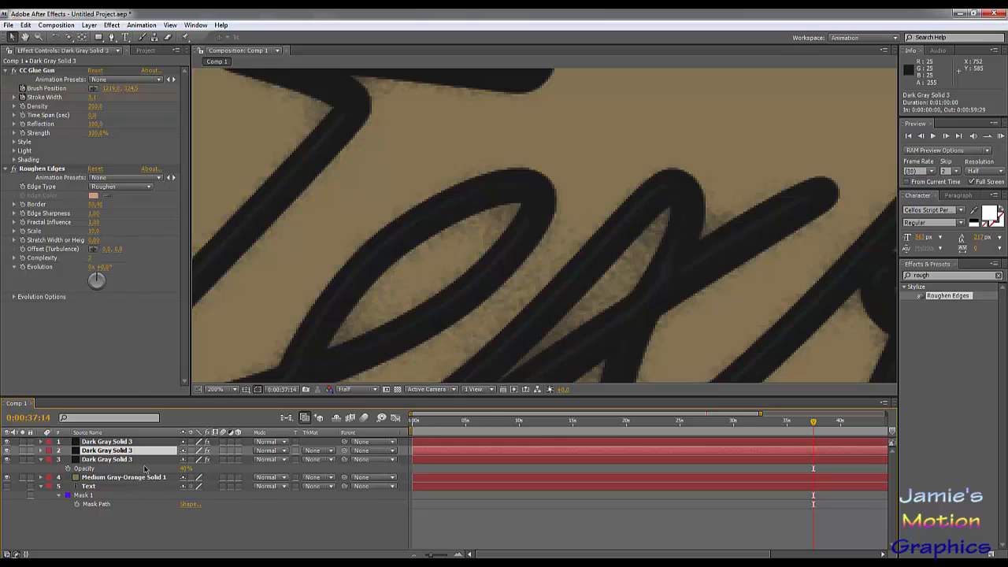
{"action": "key", "text": "t"}
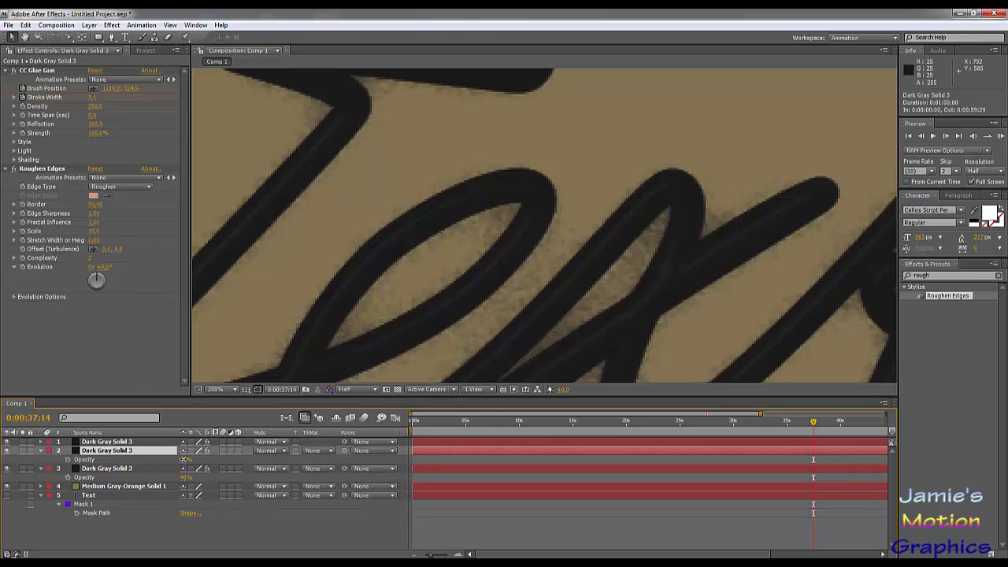
{"action": "left_click", "coordinate": [189, 460]}
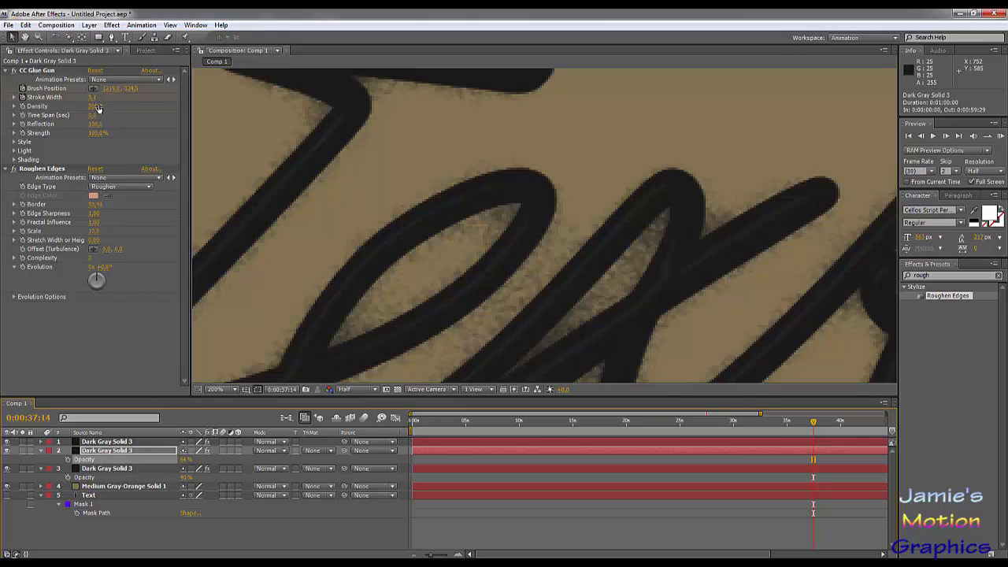
- Reduce the upper roughened copy's CC Glue Gun Stroke Width and lower its Roughen Edges Border to about 37
{"action": "left_click_drag", "start_coordinate": [90, 98], "coordinate": [83, 101]}
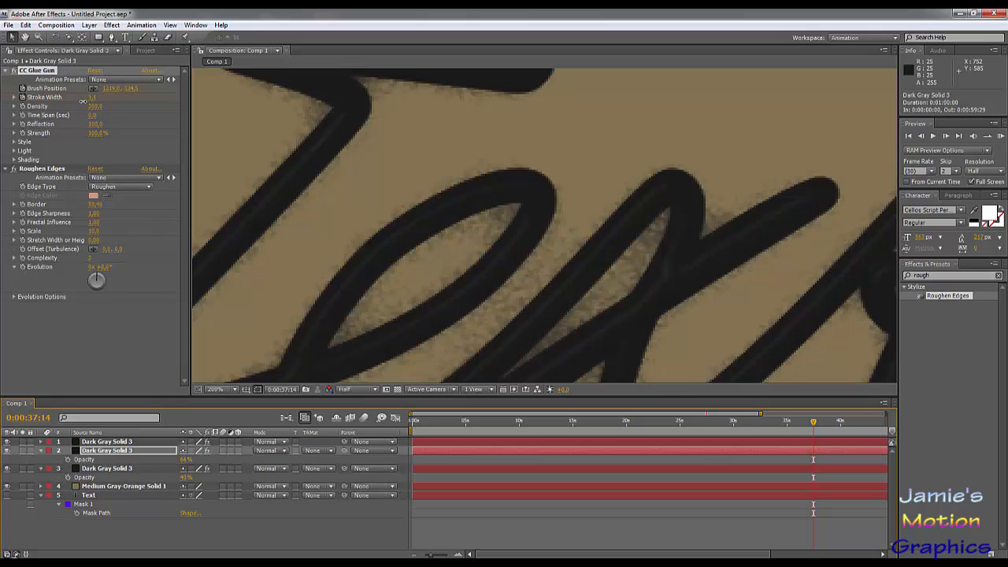
{"action": "left_click", "coordinate": [91, 204]}
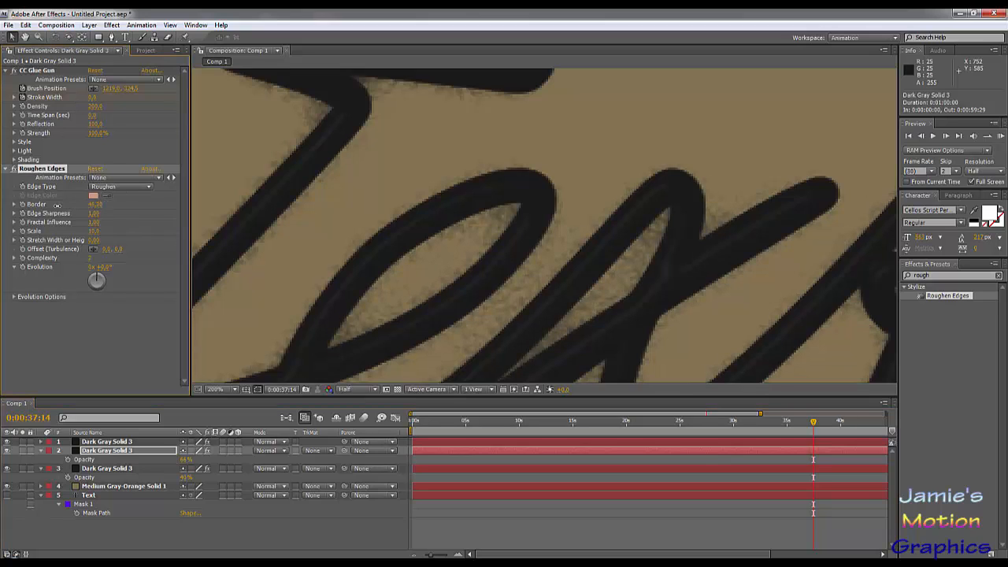
{"action": "scroll", "coordinate": [349, 157], "scroll_direction": "down", "scroll_amount": 2}
- Isolate the upper roughened copy over the brown background and examine it at 0:00:33:00
{"action": "left_click", "coordinate": [7, 486]}
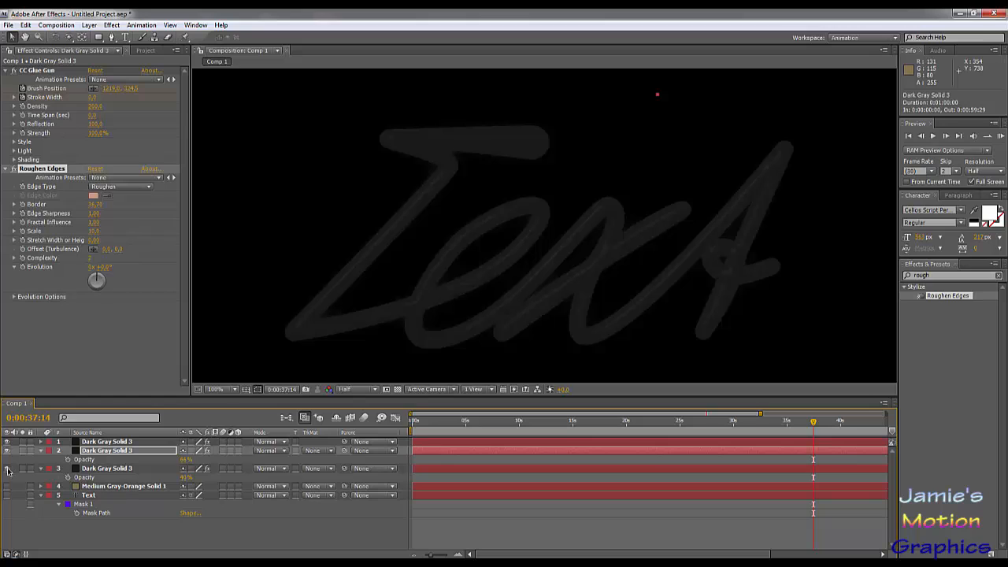
{"action": "left_click", "coordinate": [7, 486]}
{"action": "left_click", "coordinate": [9, 470]}
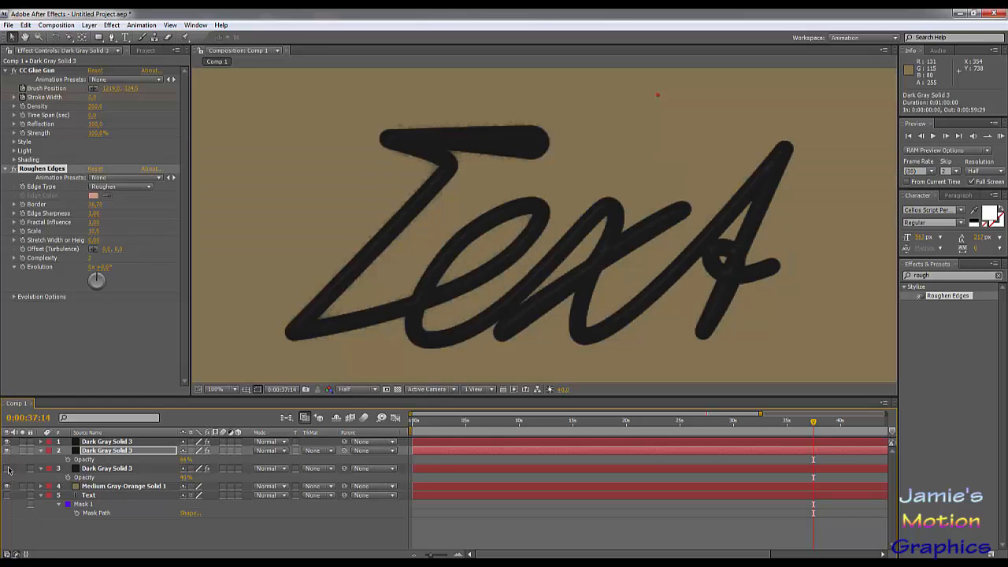
{"action": "left_click", "coordinate": [5, 451]}
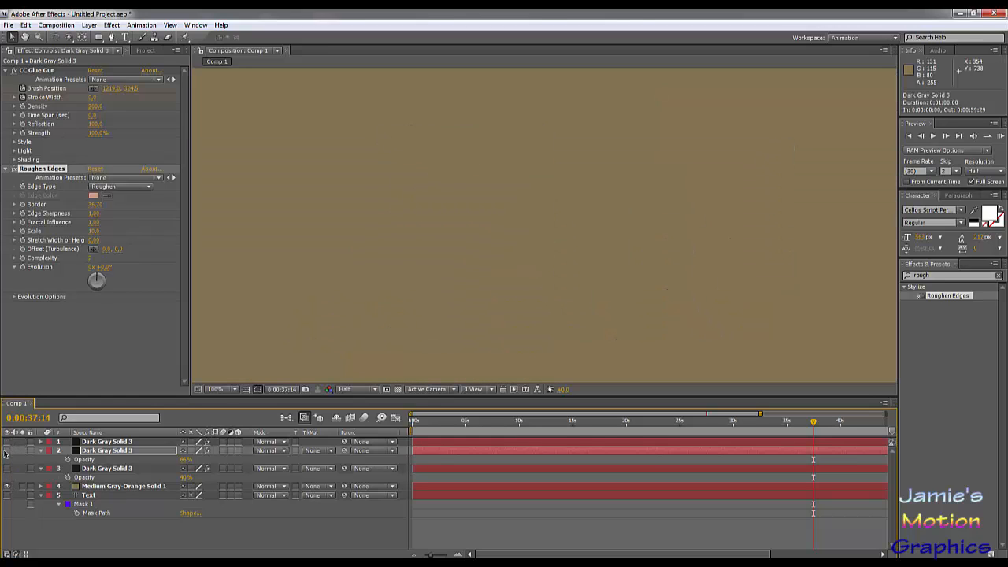
{"action": "left_click", "coordinate": [7, 451]}
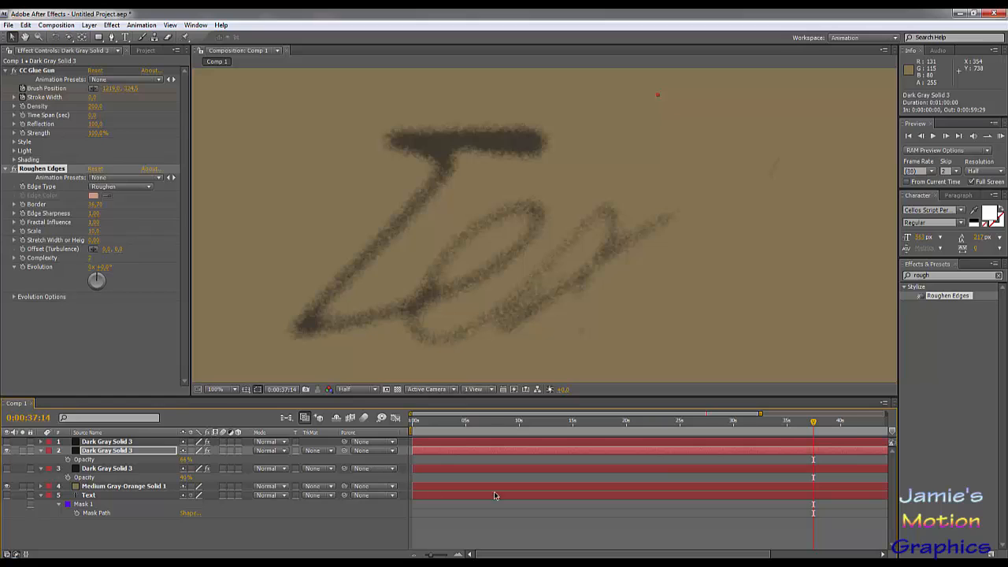
{"action": "left_click_drag", "start_coordinate": [847, 425], "coordinate": [682, 430]}
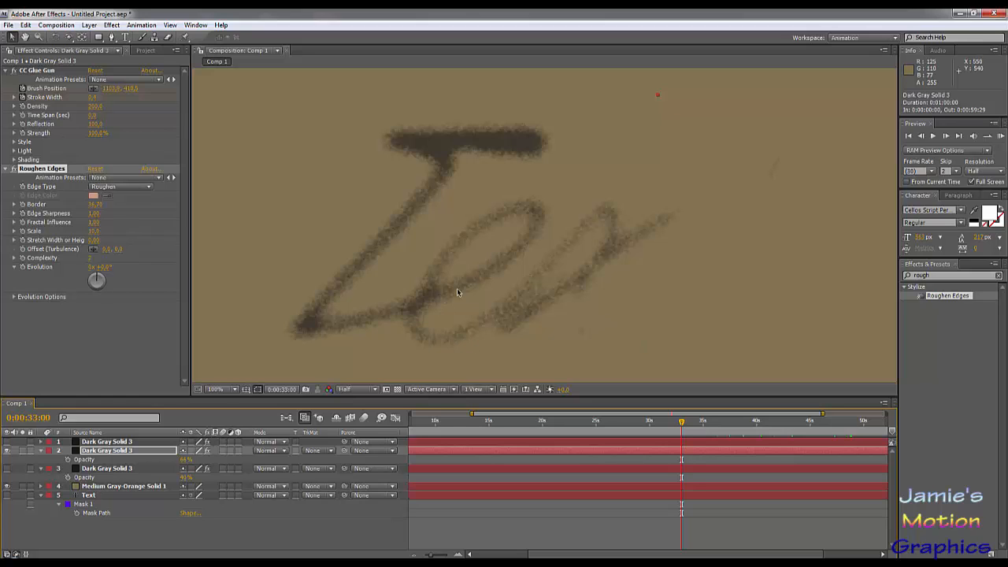
- Compare the two roughened copies by toggling their visibility, and show all three dark gray layers again
{"action": "left_click", "coordinate": [7, 468]}
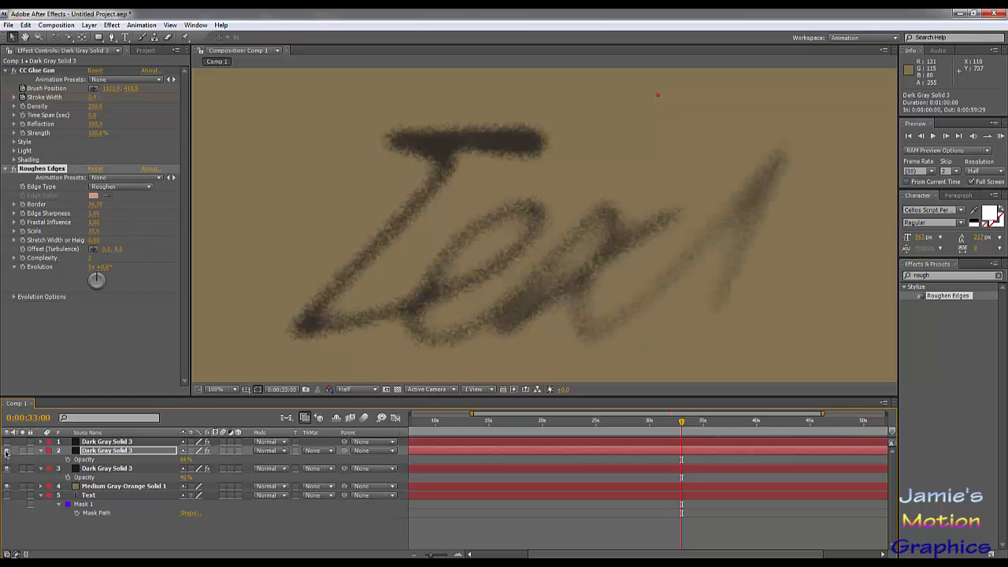
{"action": "left_click", "coordinate": [7, 450]}
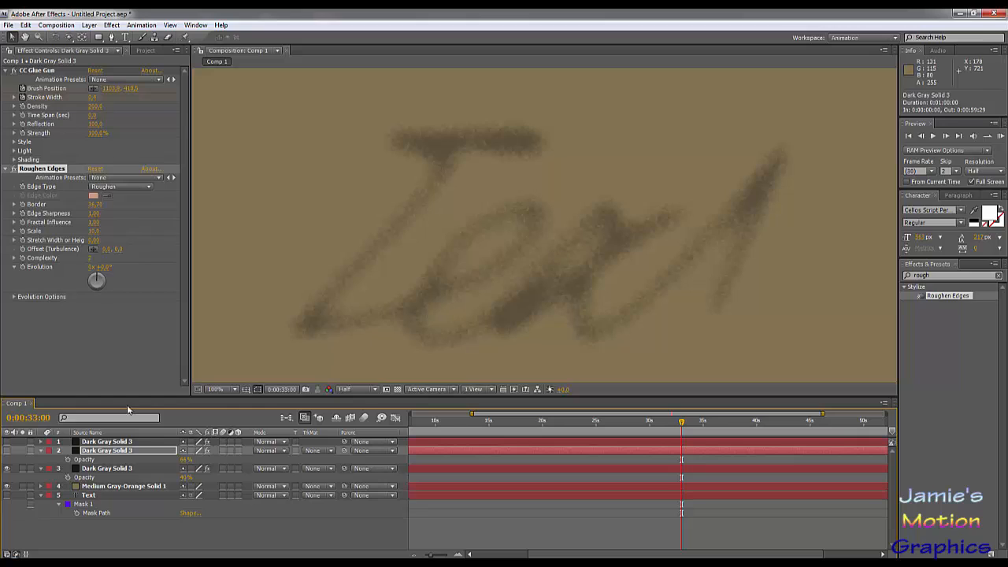
{"action": "left_click", "coordinate": [8, 451]}
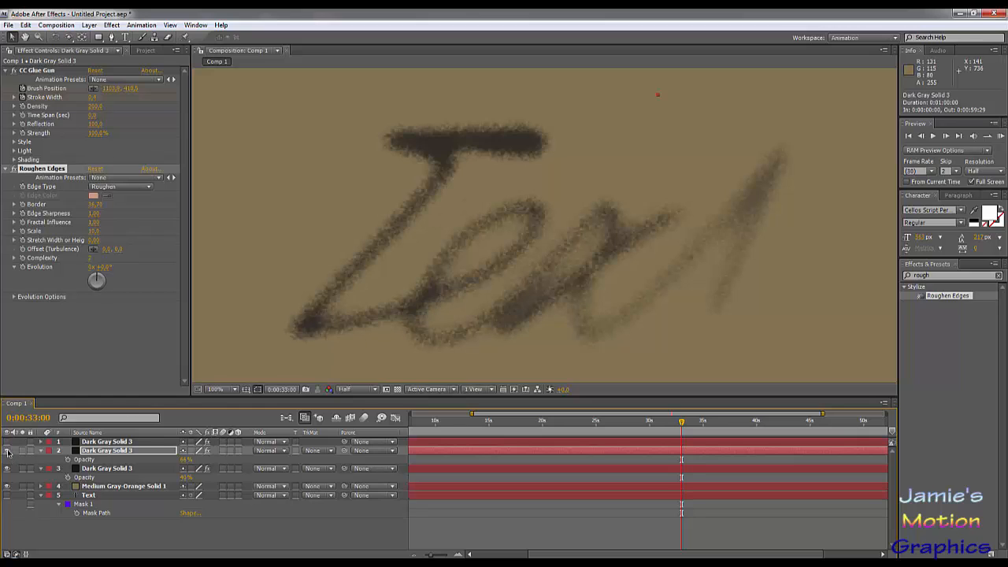
{"action": "left_click", "coordinate": [7, 451]}
{"action": "left_click", "coordinate": [7, 450]}
{"action": "left_click", "coordinate": [7, 441]}
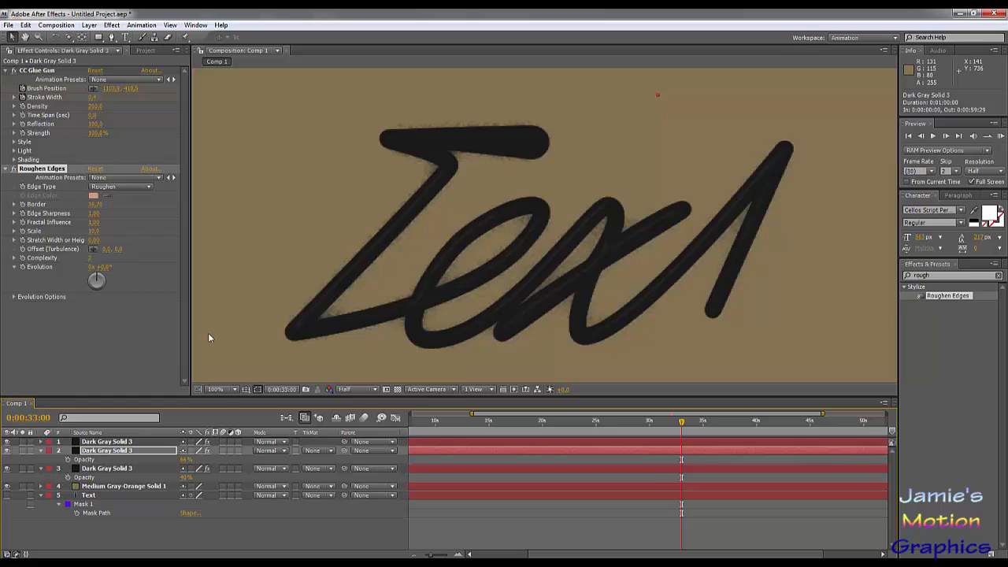
- Move to 0:00:36:13, hide the main ink layer and compare the two roughened copies by toggling the upper one
{"action": "left_click_drag", "start_coordinate": [693, 422], "coordinate": [719, 427]}
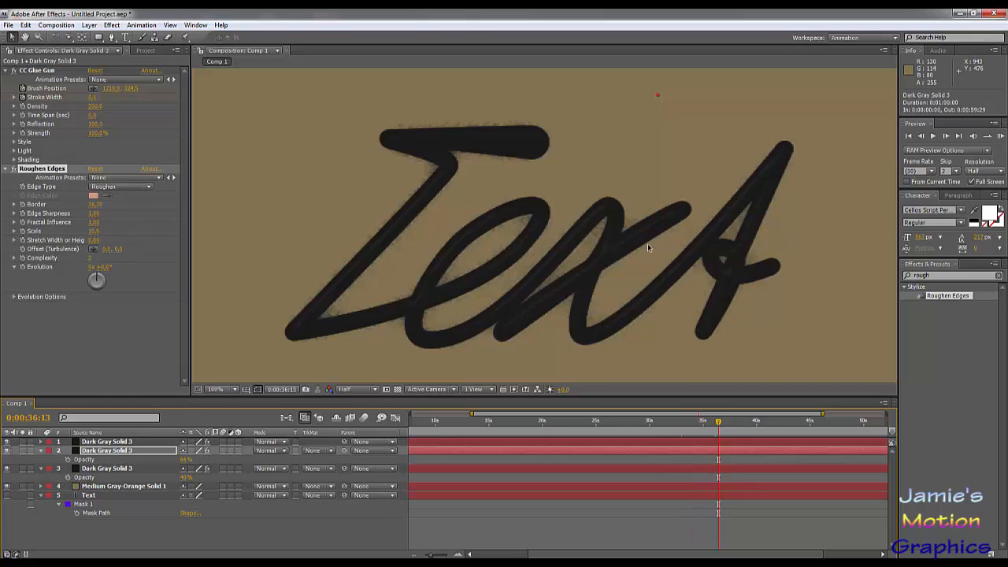
{"action": "left_click", "coordinate": [7, 470]}
{"action": "left_click", "coordinate": [7, 469]}
{"action": "left_click", "coordinate": [7, 451]}
{"action": "left_click", "coordinate": [7, 442]}
{"action": "left_click", "coordinate": [7, 470]}
{"action": "left_click", "coordinate": [8, 471]}
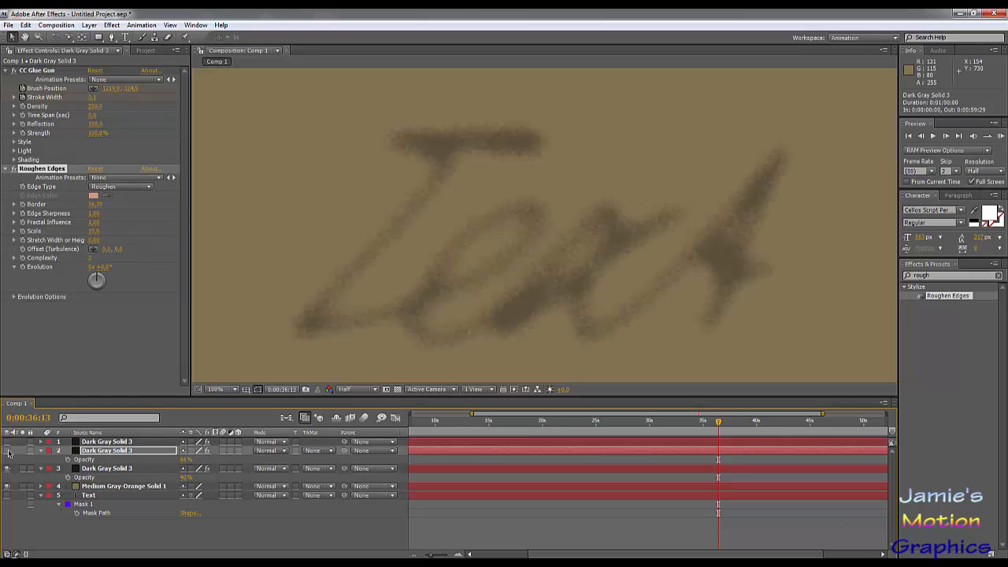
{"action": "left_click", "coordinate": [8, 451]}
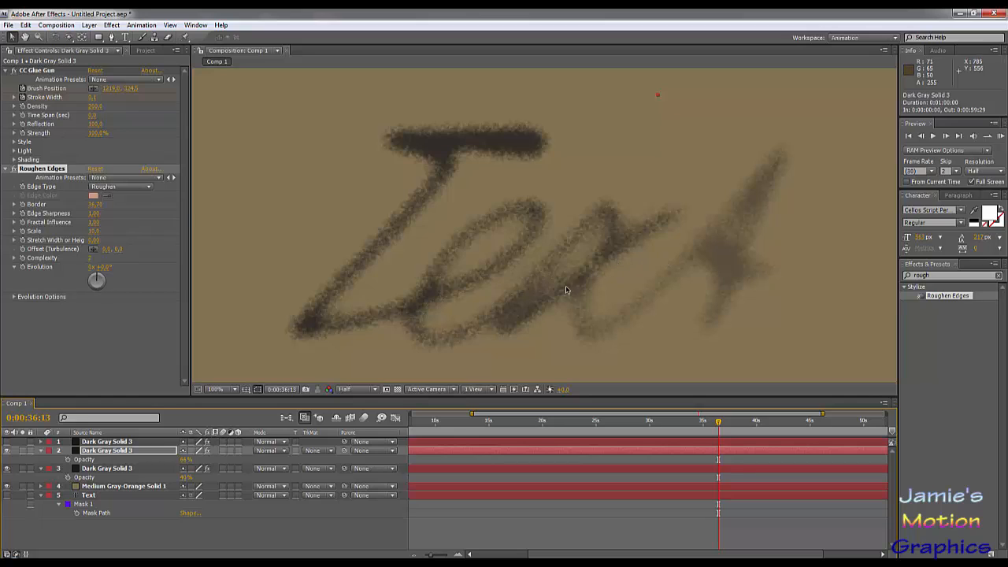
{"action": "left_click", "coordinate": [7, 451]}
{"action": "left_click", "coordinate": [8, 451]}
{"action": "left_click", "coordinate": [8, 451]}
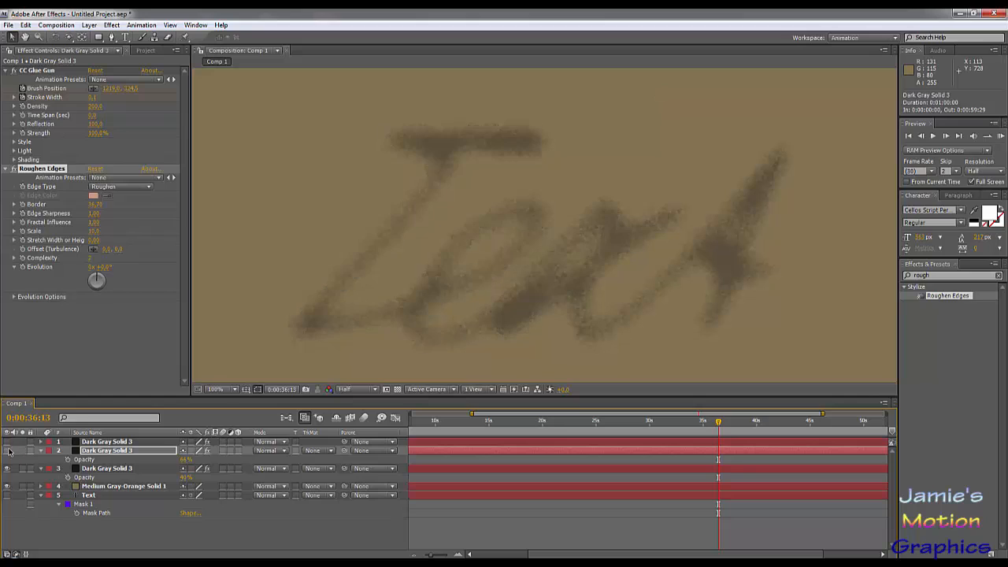
{"action": "left_click", "coordinate": [8, 450]}
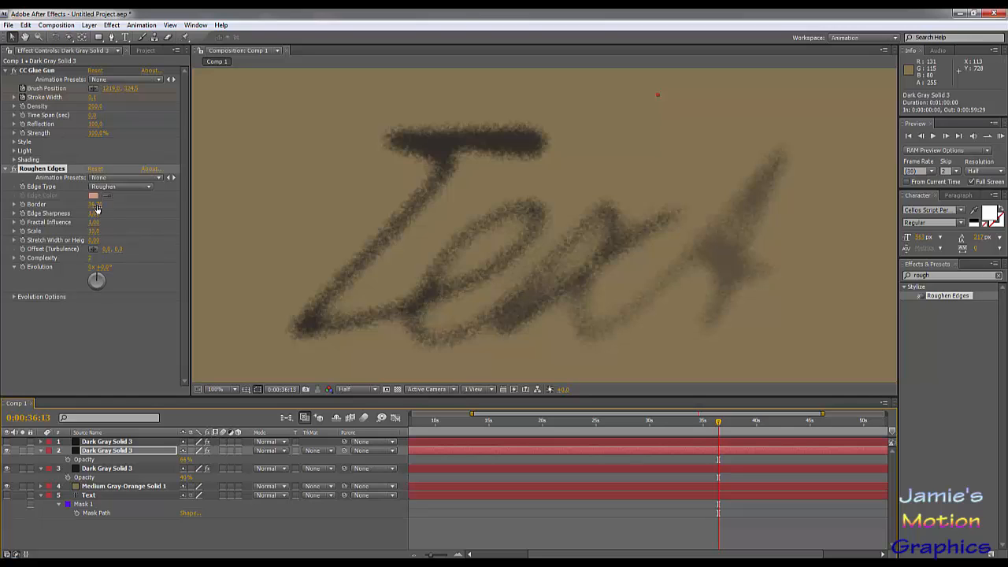
- Set the upper roughened copy's Roughen Edges Border to about 85 and Scale to about 41, and show the main ink layer again
{"action": "left_click_drag", "start_coordinate": [30, 203], "coordinate": [158, 210]}
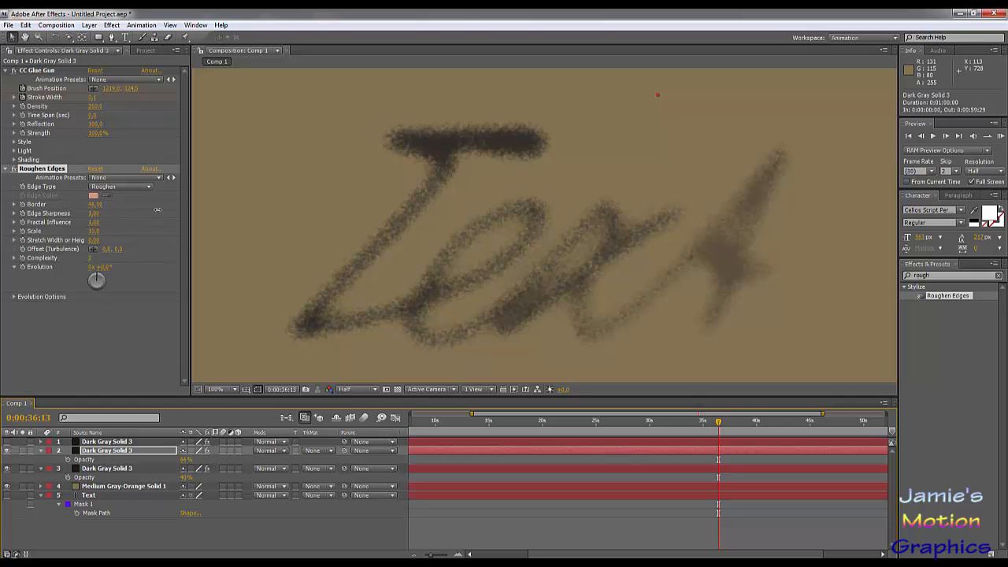
{"action": "left_click_drag", "start_coordinate": [267, 216], "coordinate": [277, 216]}
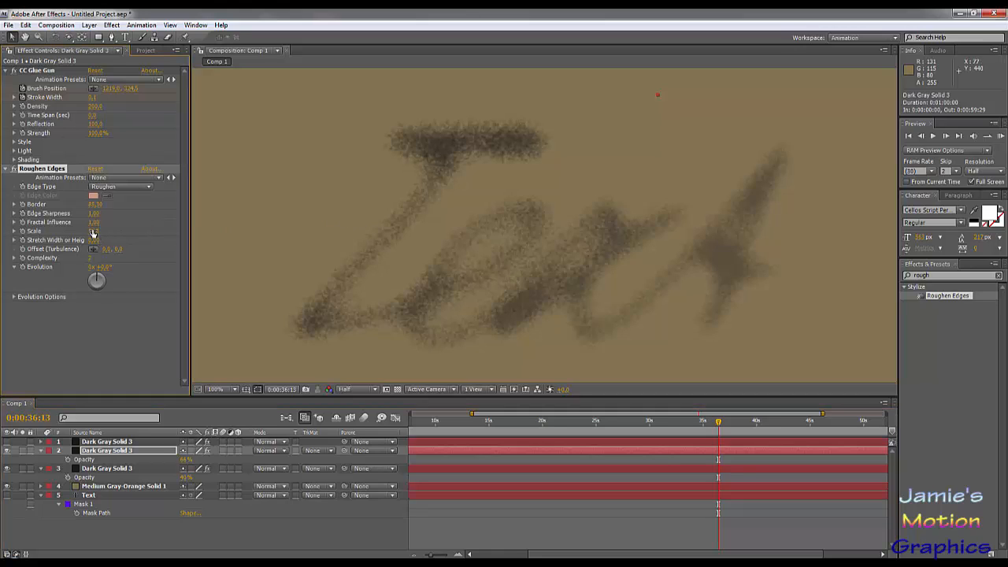
{"action": "left_click_drag", "start_coordinate": [93, 233], "coordinate": [110, 230]}
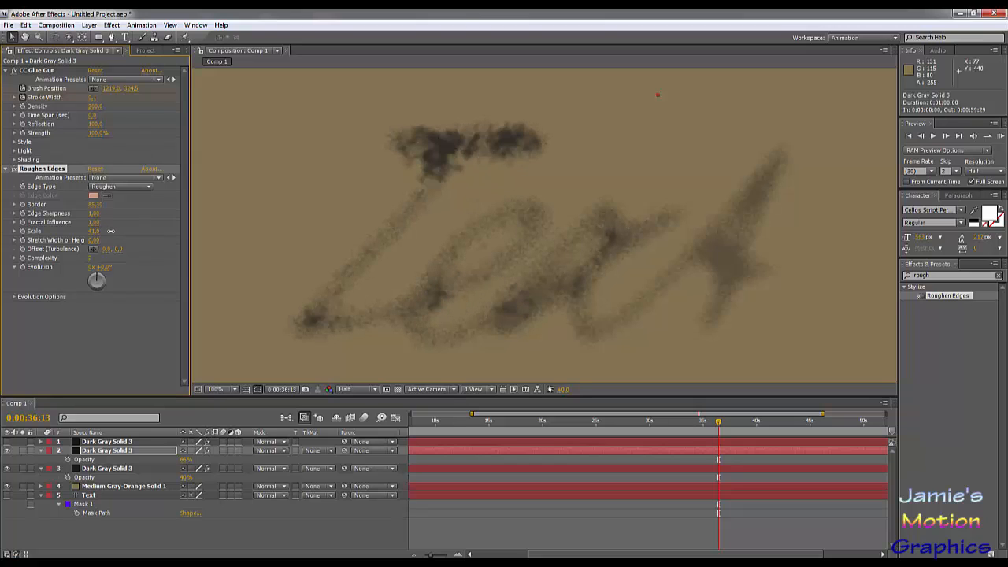
{"action": "left_click", "coordinate": [7, 442]}
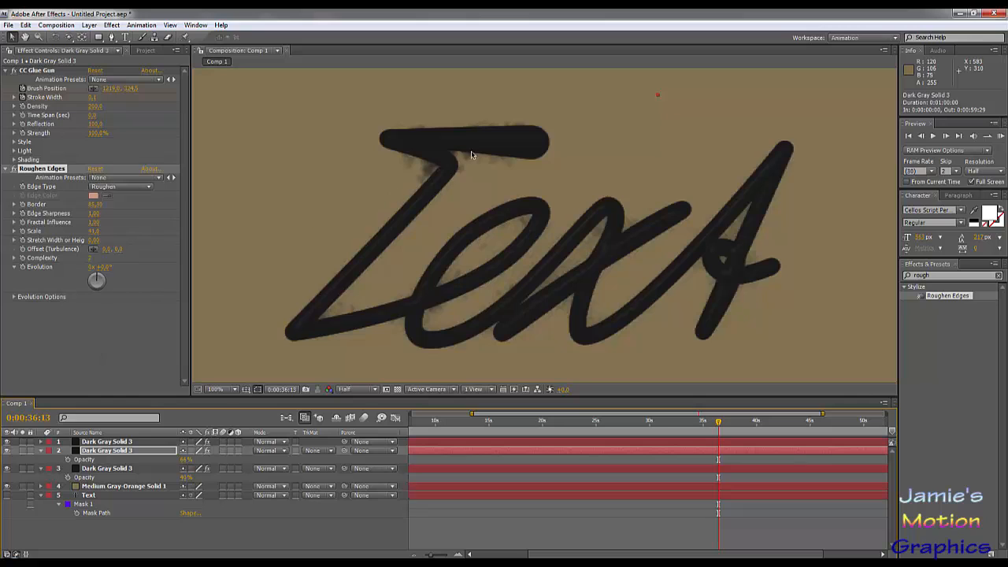
{"action": "scroll", "coordinate": [425, 152], "scroll_direction": "up", "scroll_amount": 1}
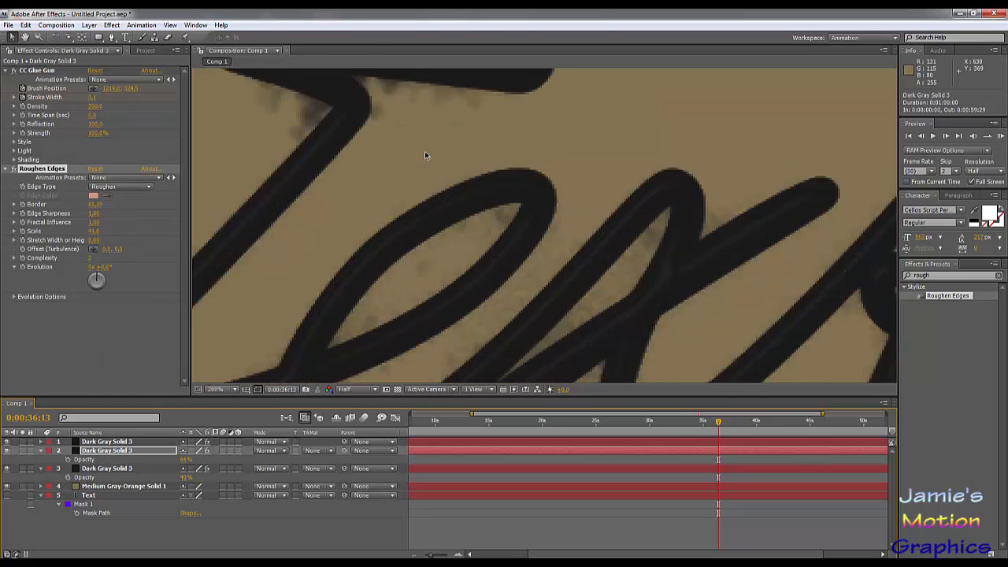
- Stagger the two roughened copies so the upper starts about one second after the main ink layer and the lower starts at 0:00:01:13
{"action": "scroll", "coordinate": [426, 153], "scroll_direction": "down", "scroll_amount": 1}
{"action": "mouse_move", "coordinate": [507, 426]}
{"action": "left_mouse_down"}
{"action": "mouse_move", "coordinate": [305, 433]}
{"action": "mouse_move", "coordinate": [457, 432]}
{"action": "mouse_move", "coordinate": [419, 422]}
{"action": "mouse_move", "coordinate": [436, 423]}
{"action": "left_mouse_up"}
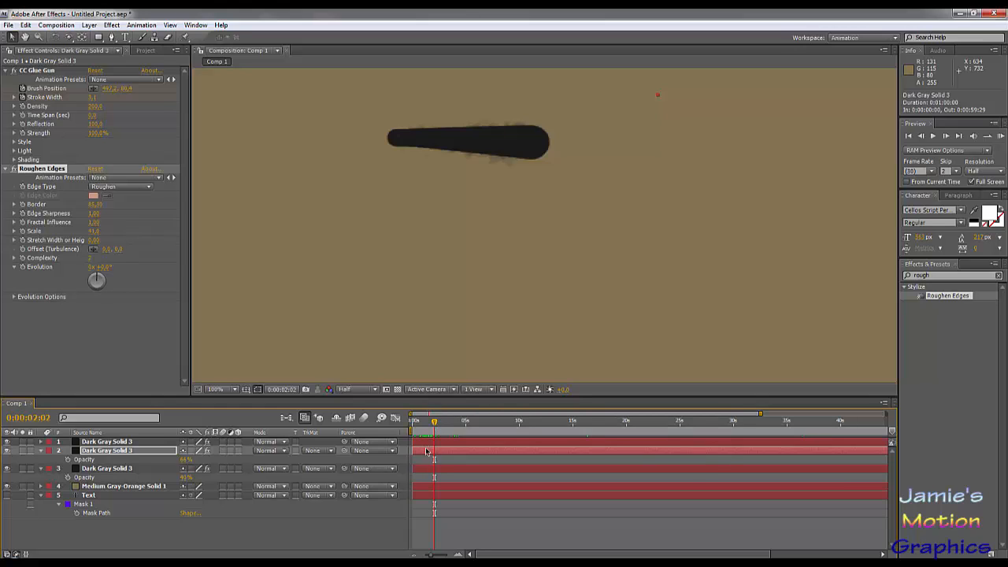
{"action": "left_click_drag", "start_coordinate": [426, 452], "coordinate": [440, 472]}
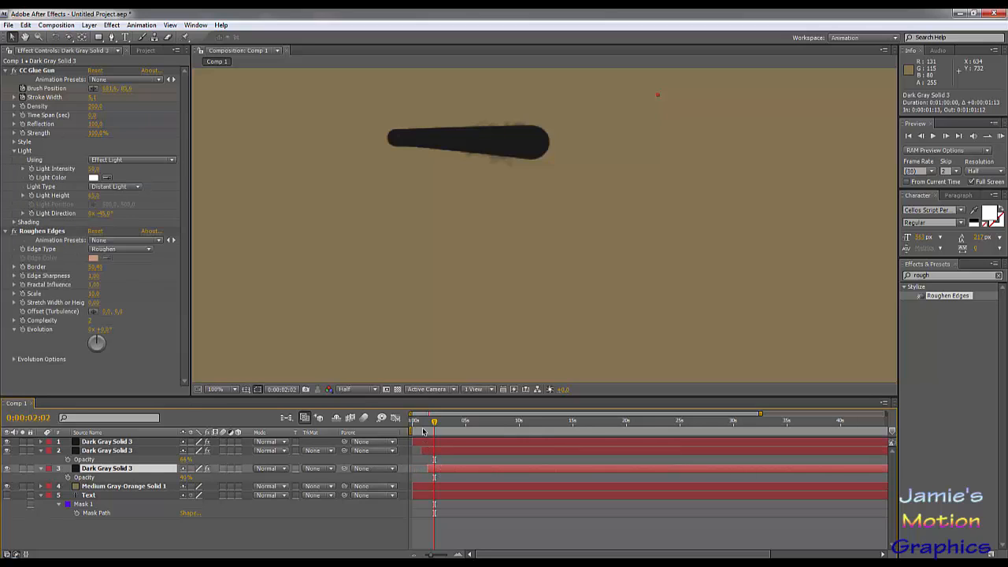
- Preview the first stroke from the composition's start to check how the delayed ink bleeding follows it
{"action": "left_click", "coordinate": [412, 422]}
{"action": "left_click_drag", "start_coordinate": [411, 424], "coordinate": [428, 431]}
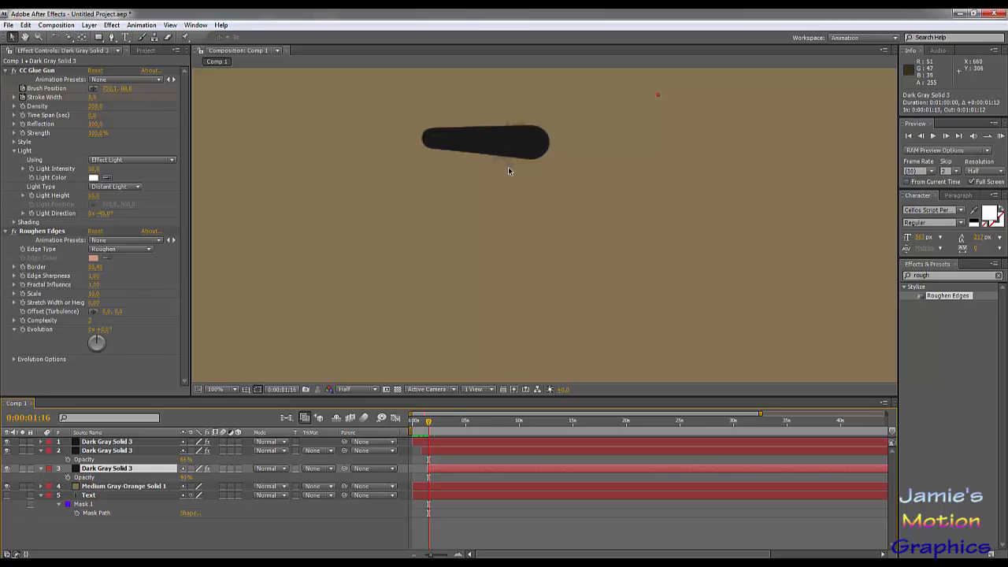
{"action": "key", "text": "space"}
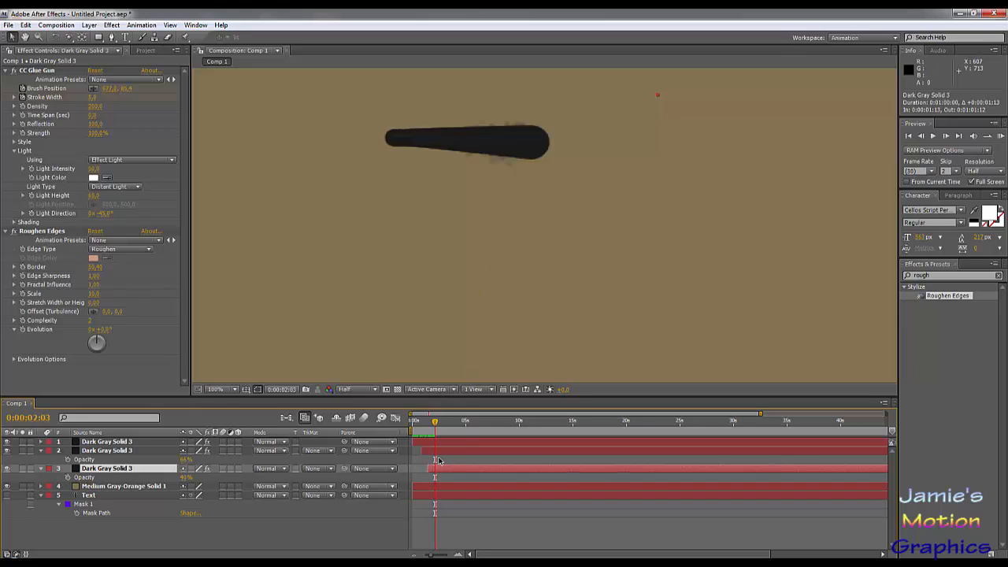
- Examine the two roughened copies alone up to 0:00:15:13, then show the main ink layer again and scrub the combined strokes to 0:00:09:27
{"action": "left_click", "coordinate": [8, 442]}
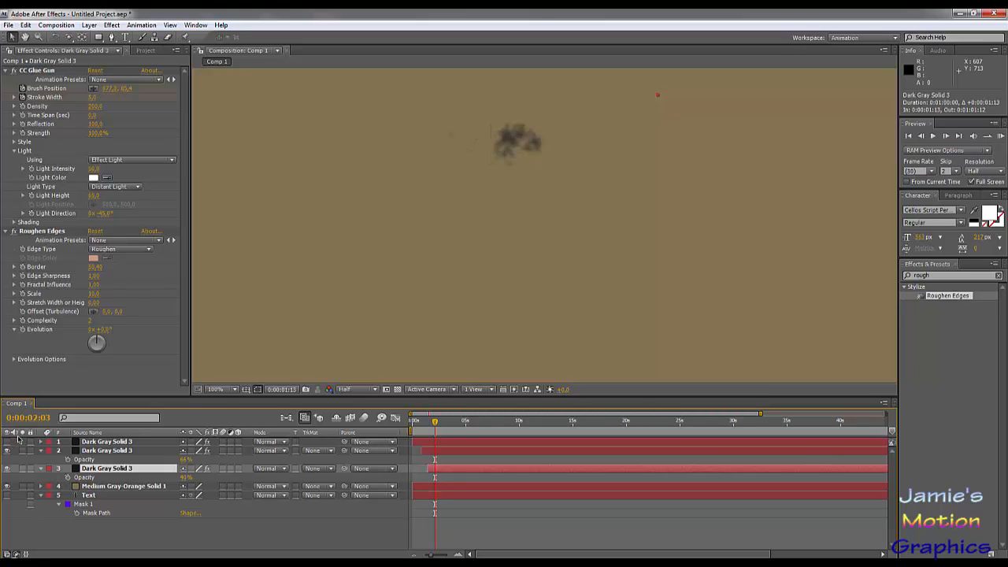
{"action": "left_click", "coordinate": [424, 421]}
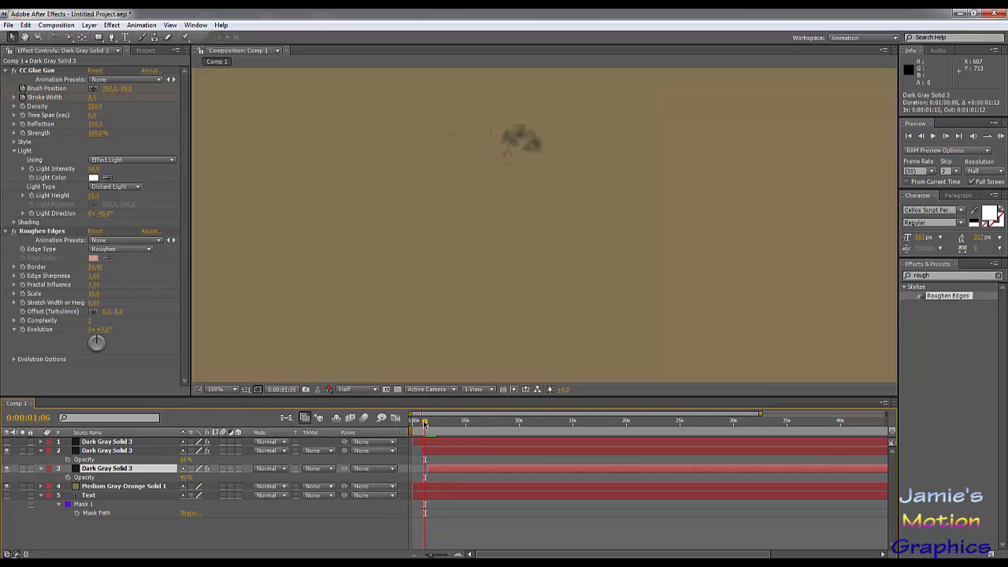
{"action": "mouse_move", "coordinate": [424, 424]}
{"action": "left_mouse_down"}
{"action": "mouse_move", "coordinate": [498, 453]}
{"action": "mouse_move", "coordinate": [577, 462]}
{"action": "left_mouse_up"}
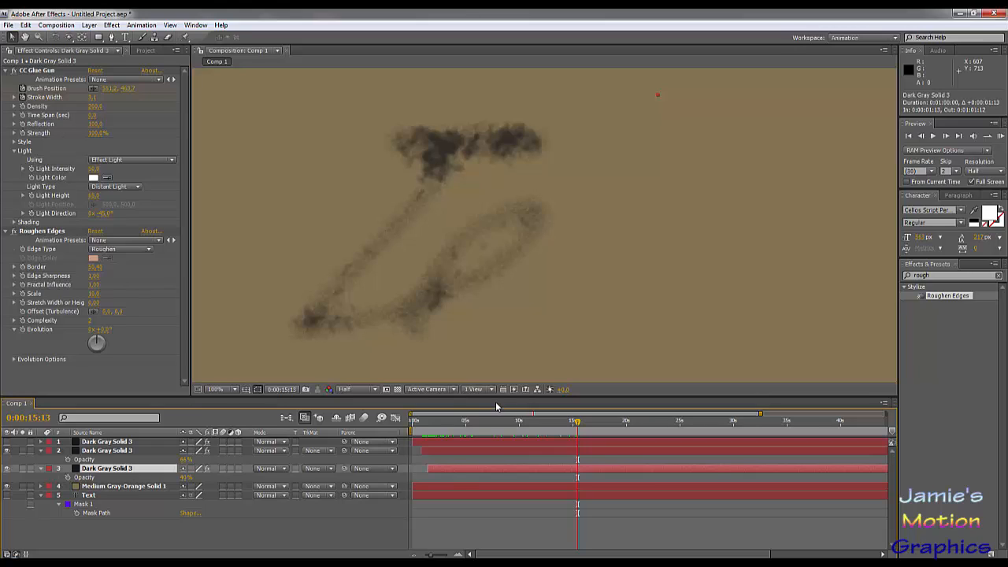
{"action": "left_click_drag", "start_coordinate": [493, 426], "coordinate": [399, 433]}
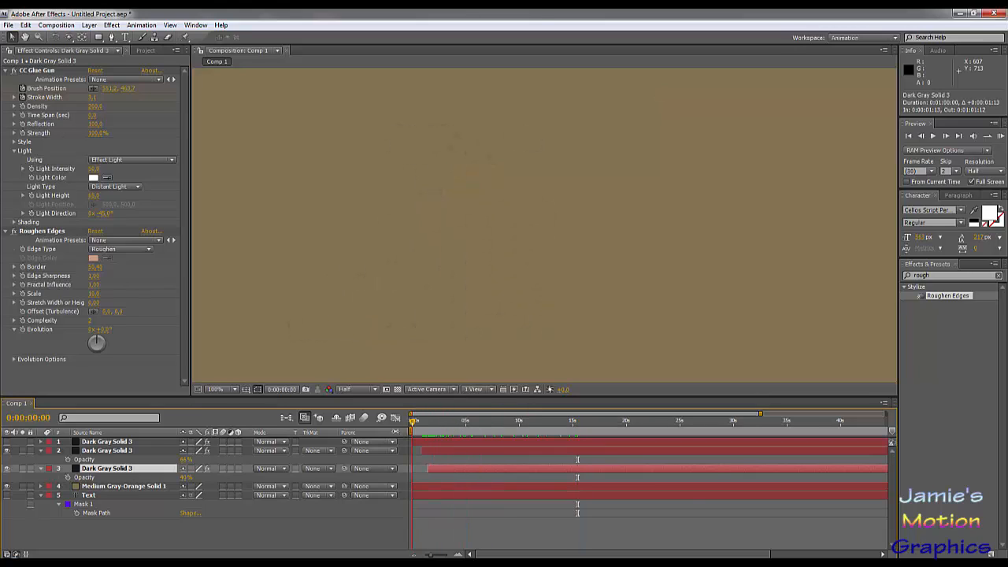
{"action": "left_click", "coordinate": [8, 442]}
{"action": "mouse_move", "coordinate": [425, 426]}
{"action": "left_mouse_down"}
{"action": "mouse_move", "coordinate": [484, 432]}
{"action": "mouse_move", "coordinate": [519, 456]}
{"action": "left_mouse_up"}
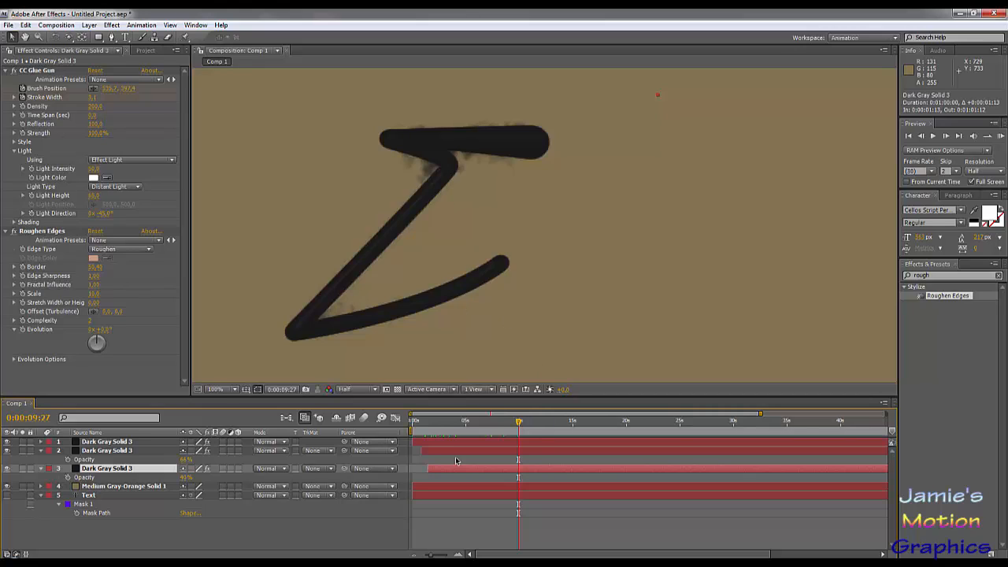
- Retime the roughened copies so the upper one starts at 0:00:00:27 and the lower one at 0:00:01:22
{"action": "left_click_drag", "start_coordinate": [423, 423], "coordinate": [427, 425]}
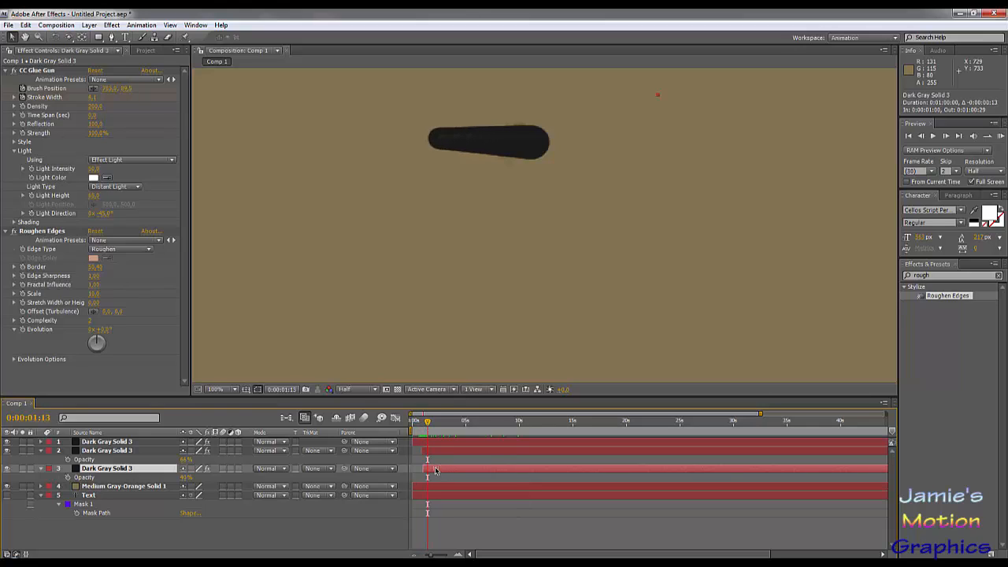
{"action": "left_click", "coordinate": [437, 451]}
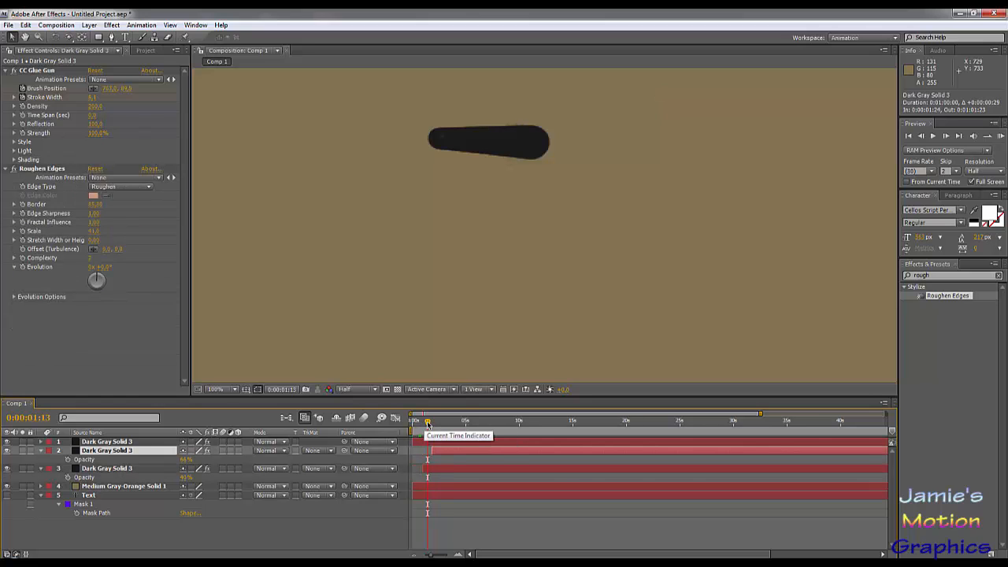
{"action": "left_click_drag", "start_coordinate": [427, 424], "coordinate": [430, 425]}
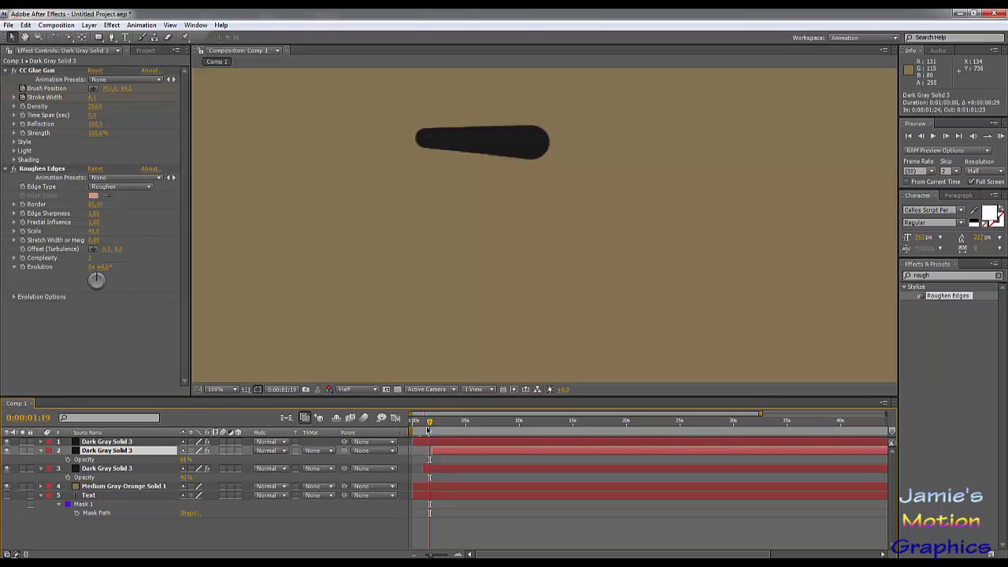
{"action": "mouse_move", "coordinate": [439, 454]}
{"action": "left_mouse_down"}
{"action": "mouse_move", "coordinate": [418, 455]}
{"action": "mouse_move", "coordinate": [434, 471]}
{"action": "mouse_move", "coordinate": [508, 473]}
{"action": "mouse_move", "coordinate": [387, 480]}
{"action": "mouse_move", "coordinate": [456, 477]}
{"action": "left_mouse_up"}
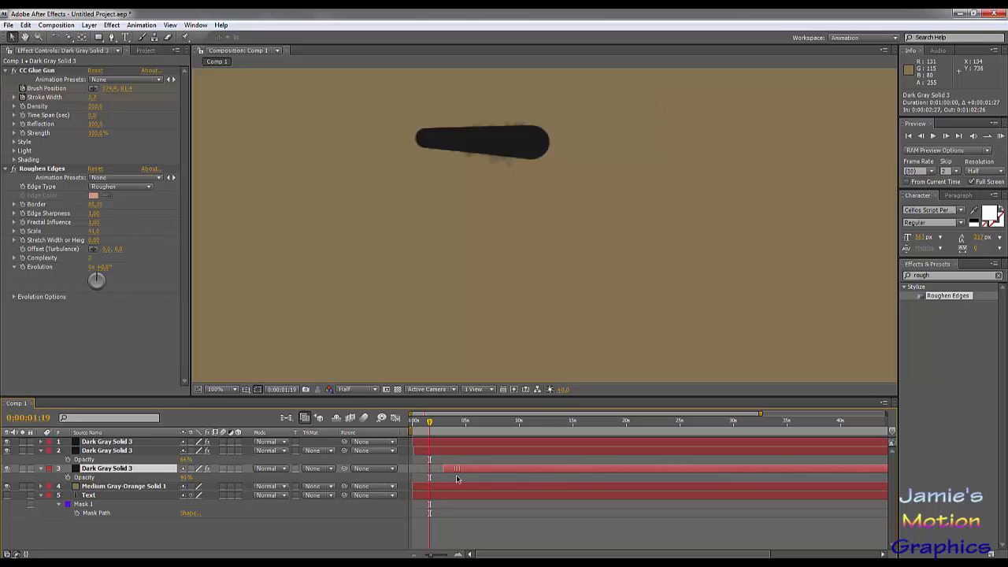
{"action": "left_click", "coordinate": [434, 462]}
{"action": "left_click", "coordinate": [423, 453]}
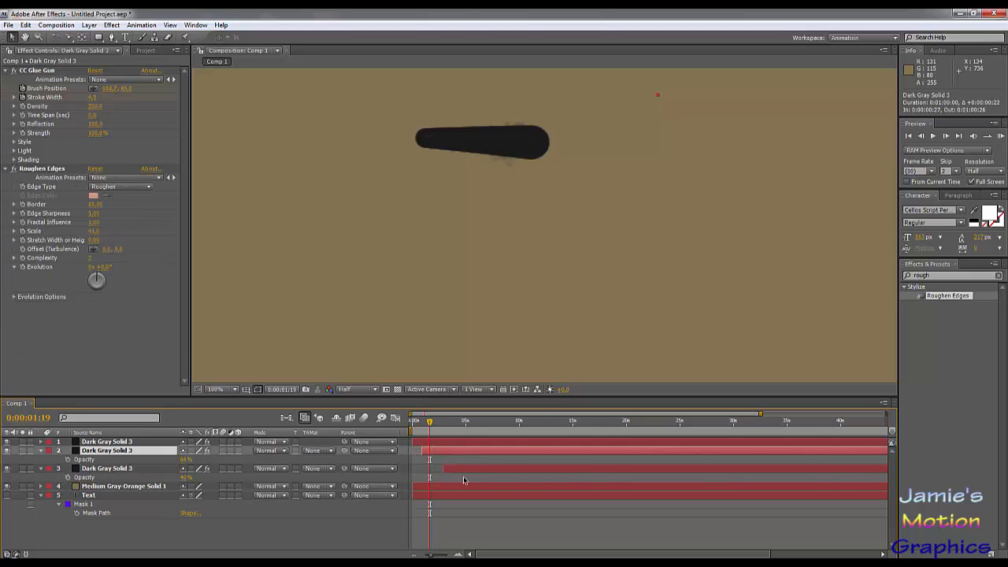
{"action": "left_click_drag", "start_coordinate": [462, 473], "coordinate": [448, 472]}
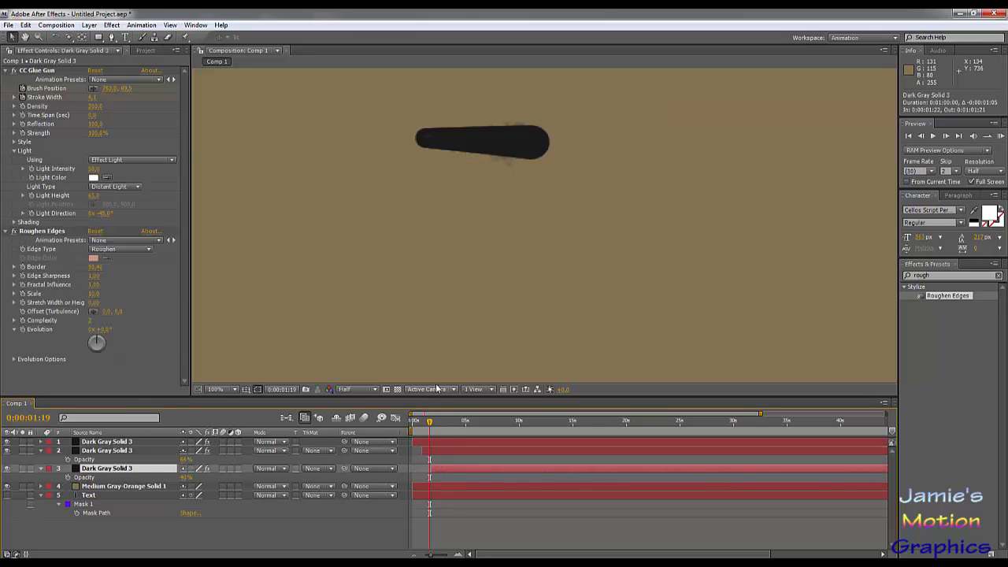
- Duplicate the lower roughened copy and delay the bottommost of the two to start at 0:00:04:00
{"action": "left_click_drag", "start_coordinate": [430, 421], "coordinate": [473, 433]}
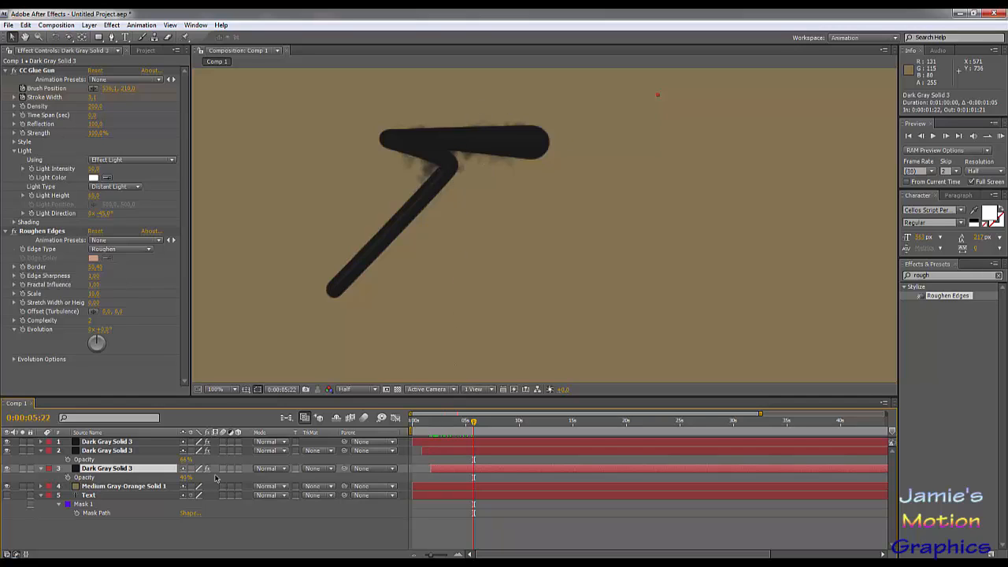
{"action": "key", "text": "ctrl+d"}
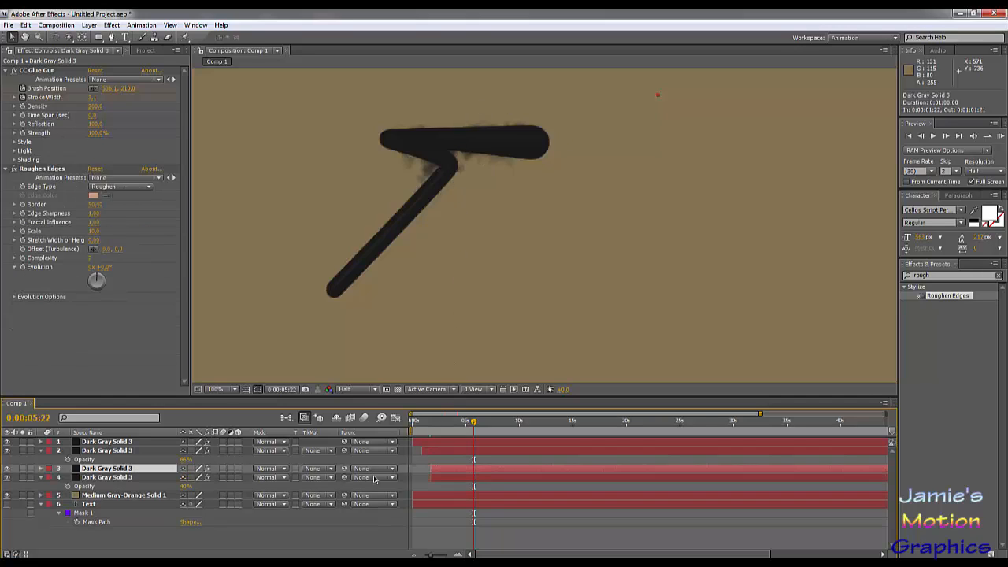
{"action": "left_click_drag", "start_coordinate": [447, 481], "coordinate": [472, 480]}
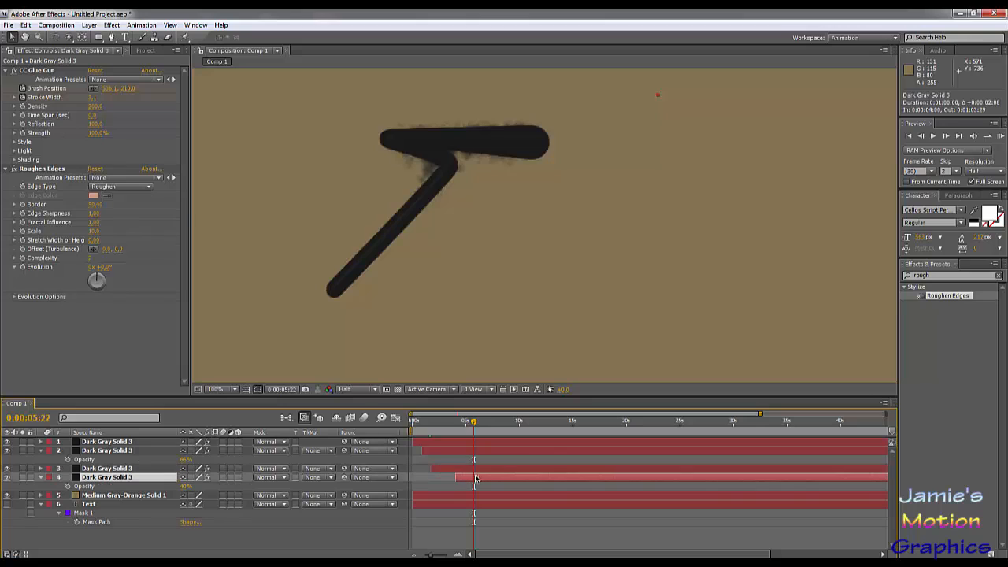
- Set the bottommost roughened copy's Roughen Edges Border to about 127, judging the bleeding at 0:00:30:19
{"action": "left_click", "coordinate": [476, 425]}
{"action": "left_click_drag", "start_coordinate": [583, 426], "coordinate": [740, 426]}
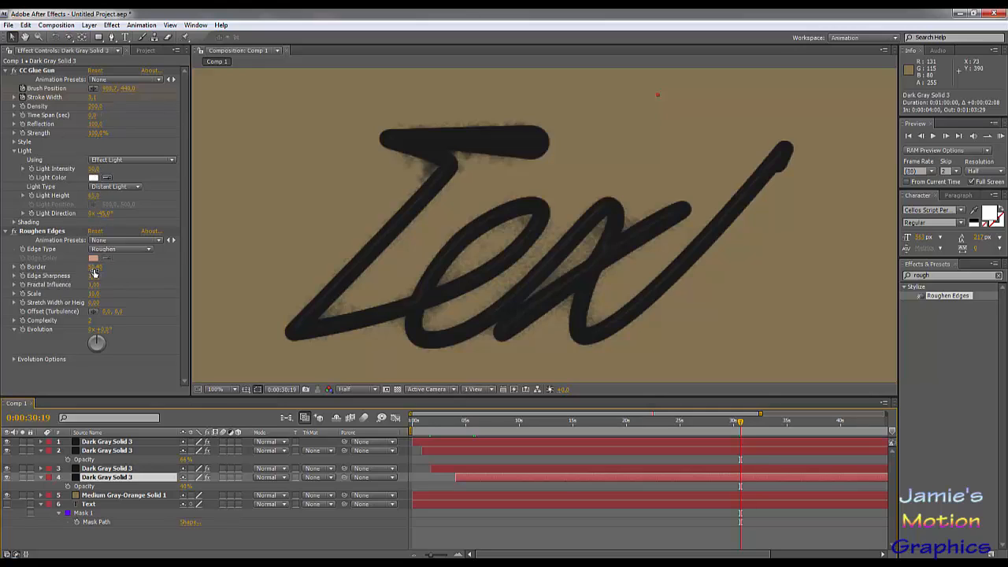
{"action": "left_click_drag", "start_coordinate": [95, 270], "coordinate": [109, 268]}
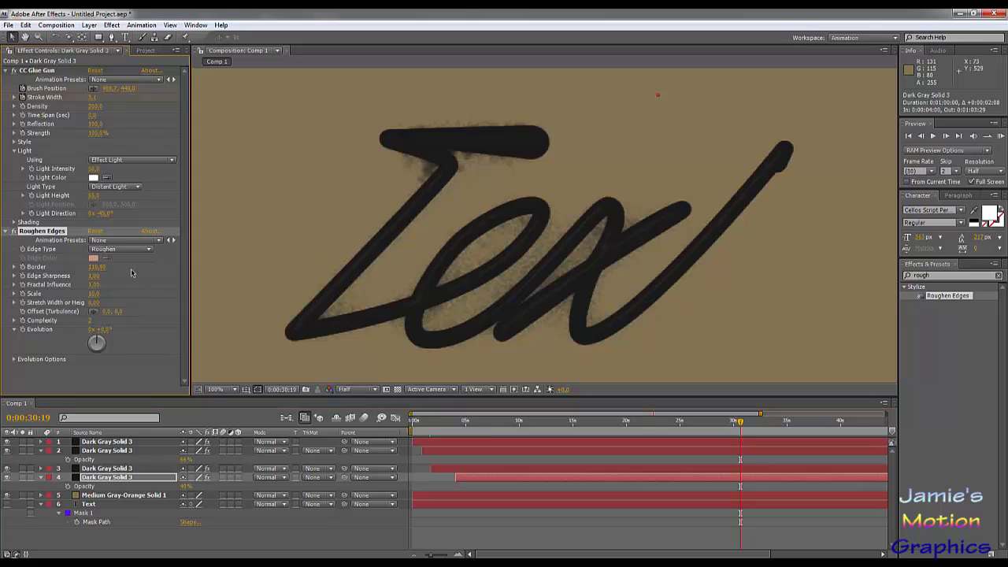
{"action": "left_click_drag", "start_coordinate": [93, 272], "coordinate": [179, 268]}
- Set the bottommost copy's CC Glue Gun Stroke Width to about 7.1 and lower its Opacity to below 10%
{"action": "left_click", "coordinate": [94, 97]}
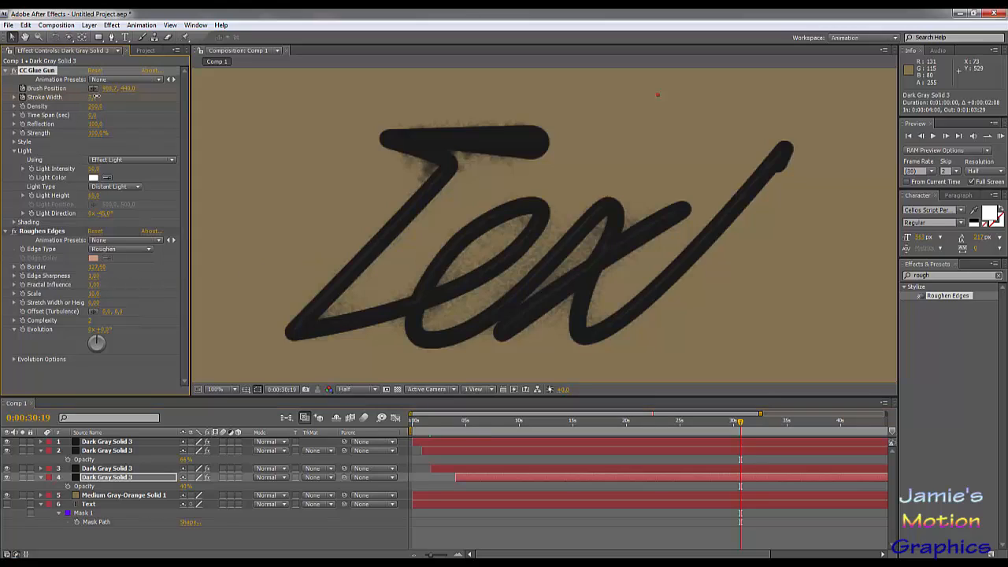
{"action": "mouse_move", "coordinate": [94, 97]}
{"action": "left_mouse_down"}
{"action": "mouse_move", "coordinate": [133, 101]}
{"action": "mouse_move", "coordinate": [125, 108]}
{"action": "left_mouse_up"}
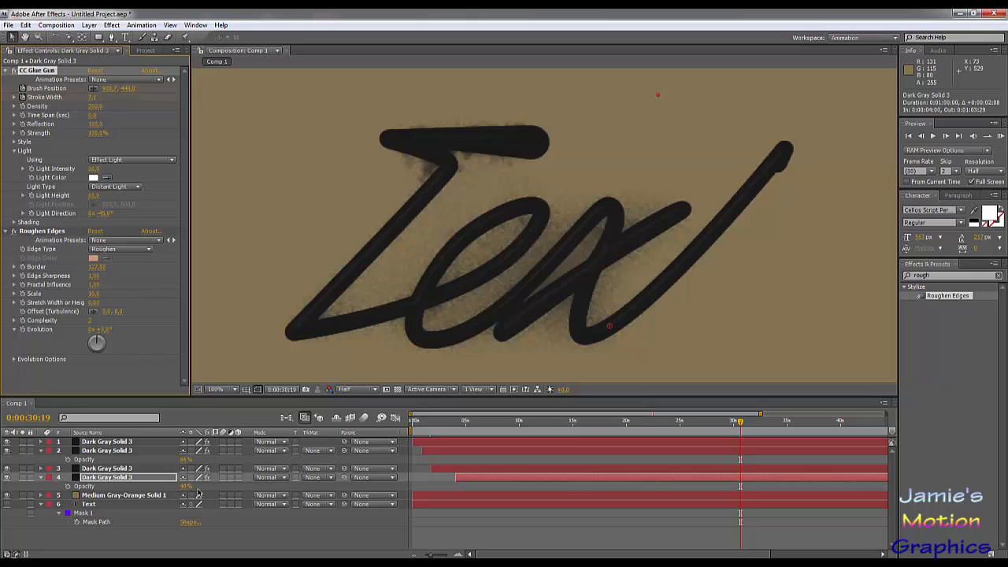
{"action": "left_click_drag", "start_coordinate": [186, 487], "coordinate": [171, 488]}
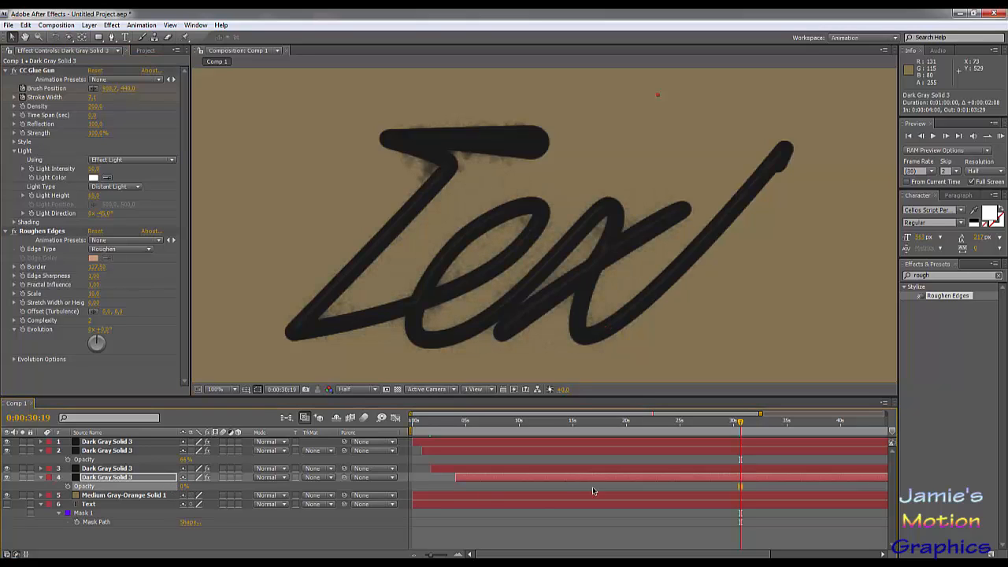
- Scrub through the handwriting animation up to 0:00:37:24 to review the layered ink bleeding
{"action": "left_click_drag", "start_coordinate": [415, 426], "coordinate": [487, 424]}
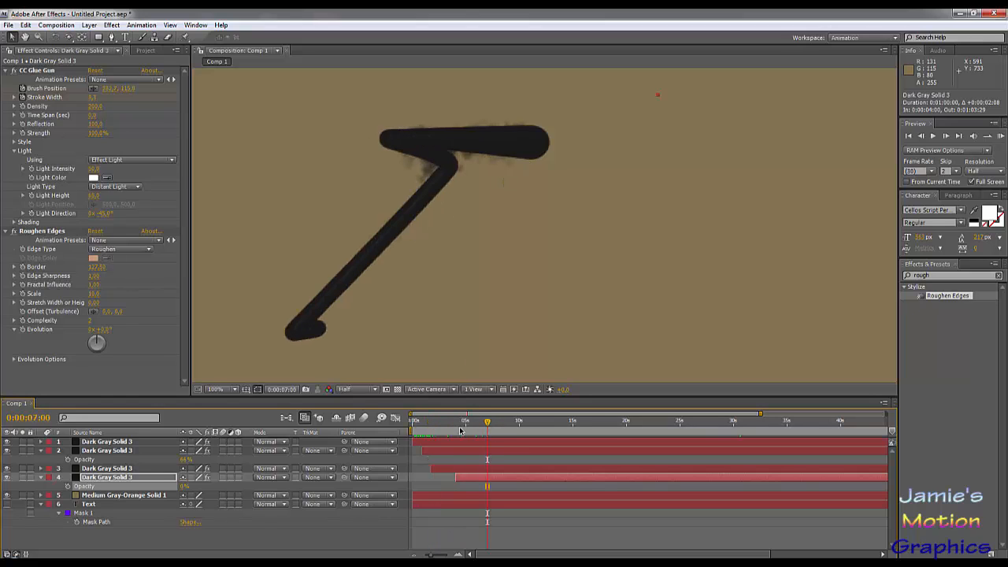
{"action": "left_click_drag", "start_coordinate": [462, 430], "coordinate": [575, 431]}
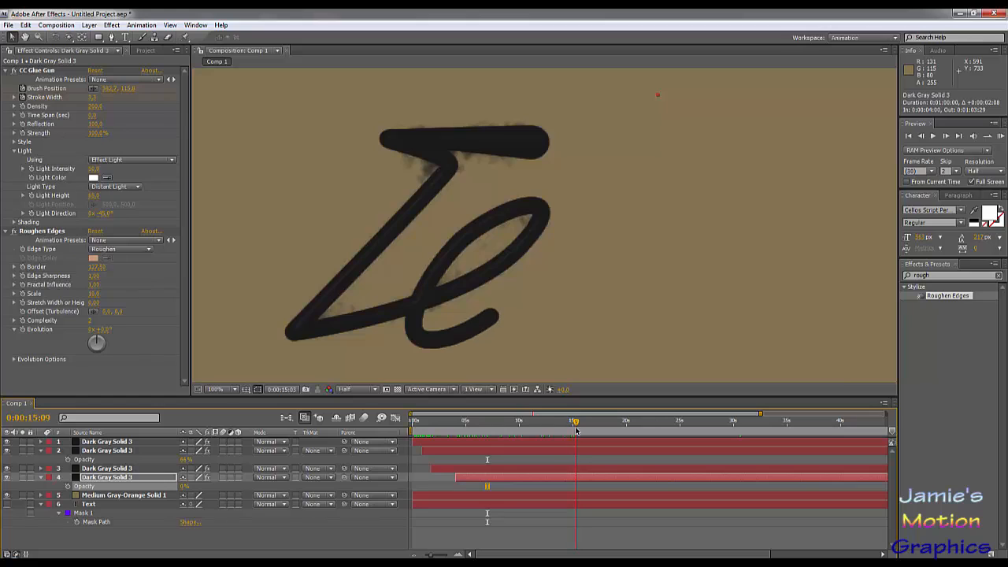
{"action": "left_click", "coordinate": [467, 432]}
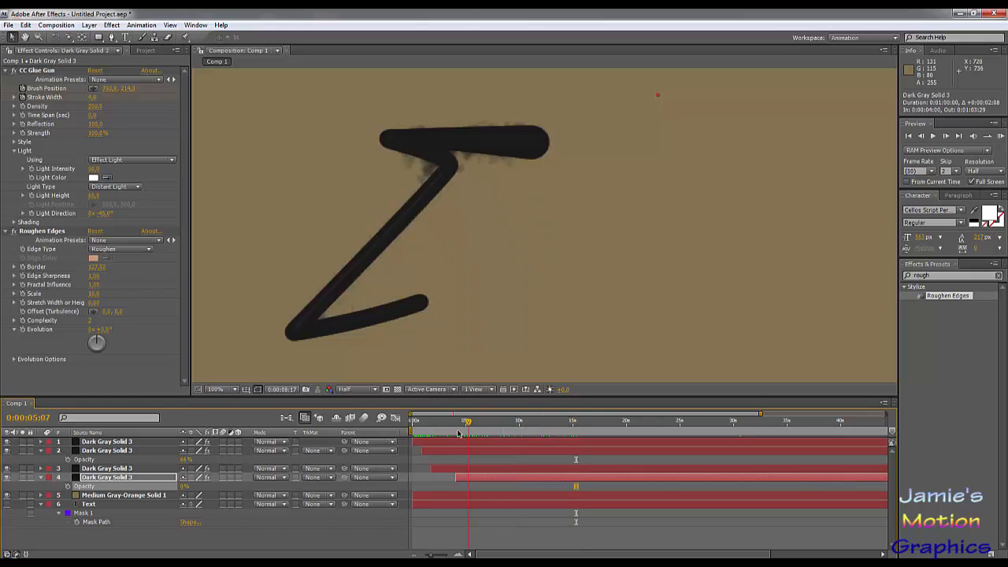
{"action": "mouse_move", "coordinate": [457, 434]}
{"action": "left_mouse_down"}
{"action": "mouse_move", "coordinate": [517, 451]}
{"action": "mouse_move", "coordinate": [530, 420]}
{"action": "left_mouse_up"}
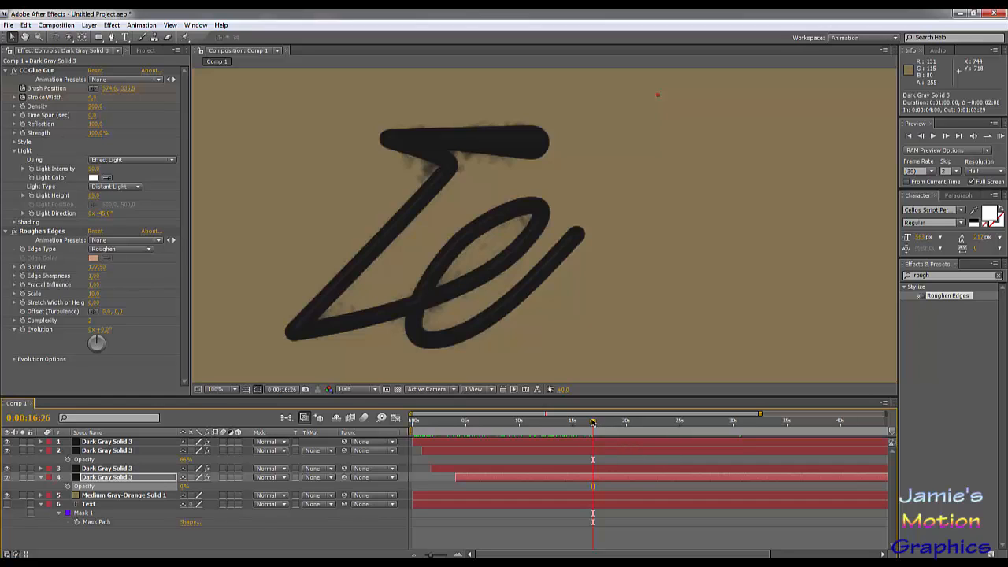
{"action": "left_click_drag", "start_coordinate": [616, 430], "coordinate": [818, 437]}
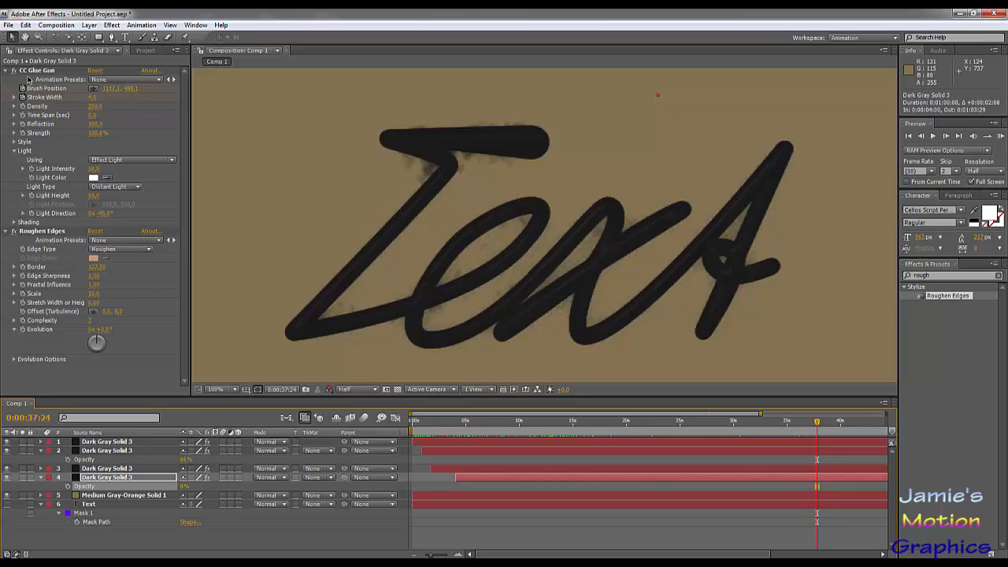
- Create a new one-minute 1439 × 932 px composition at 30 fps and place Comp 1 in it as a layer
{"action": "left_click", "coordinate": [145, 50]}
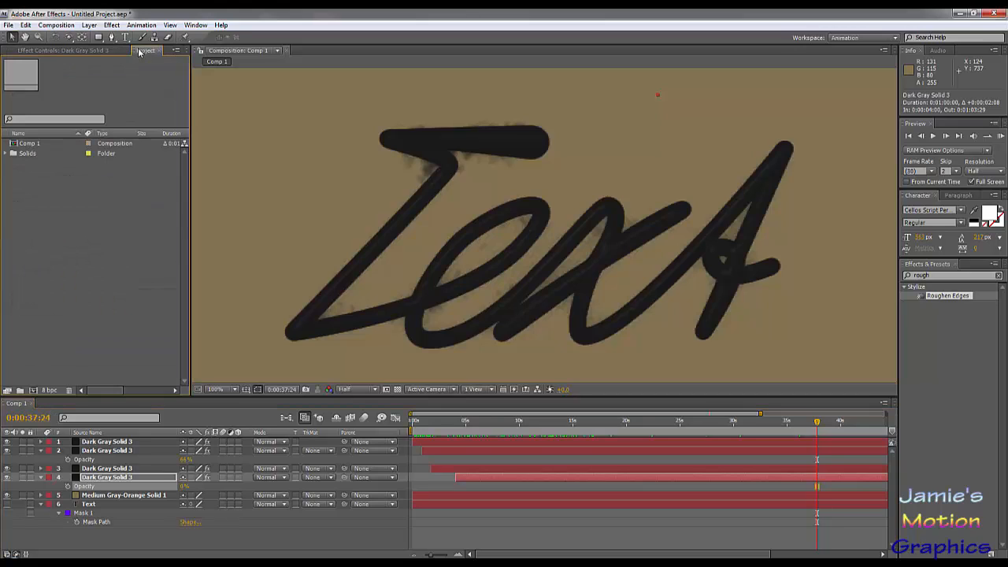
{"action": "left_click", "coordinate": [36, 145]}
{"action": "left_click", "coordinate": [71, 25]}
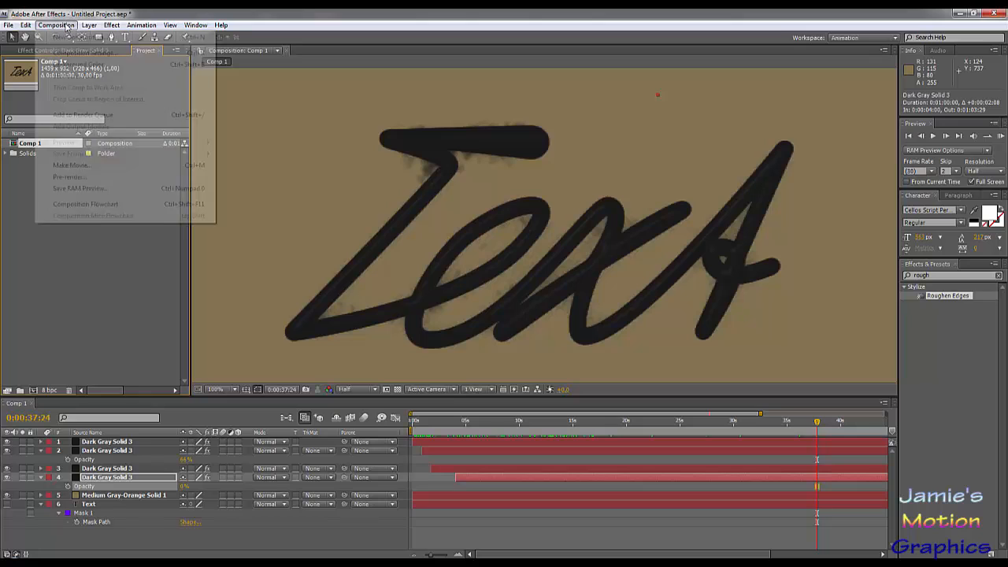
{"action": "left_click", "coordinate": [59, 36]}
{"action": "left_click", "coordinate": [935, 471]}
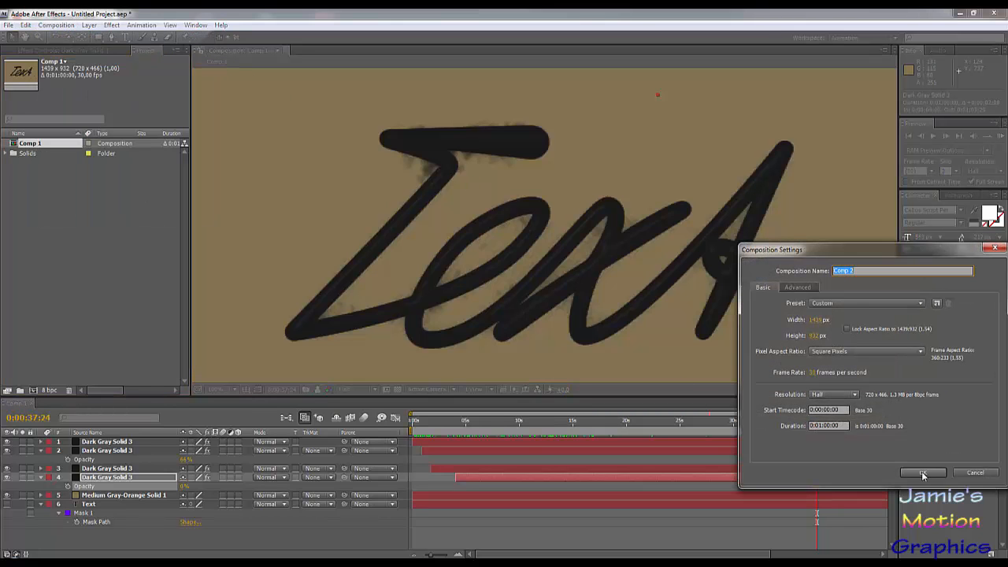
{"action": "left_click_drag", "start_coordinate": [39, 143], "coordinate": [99, 463]}
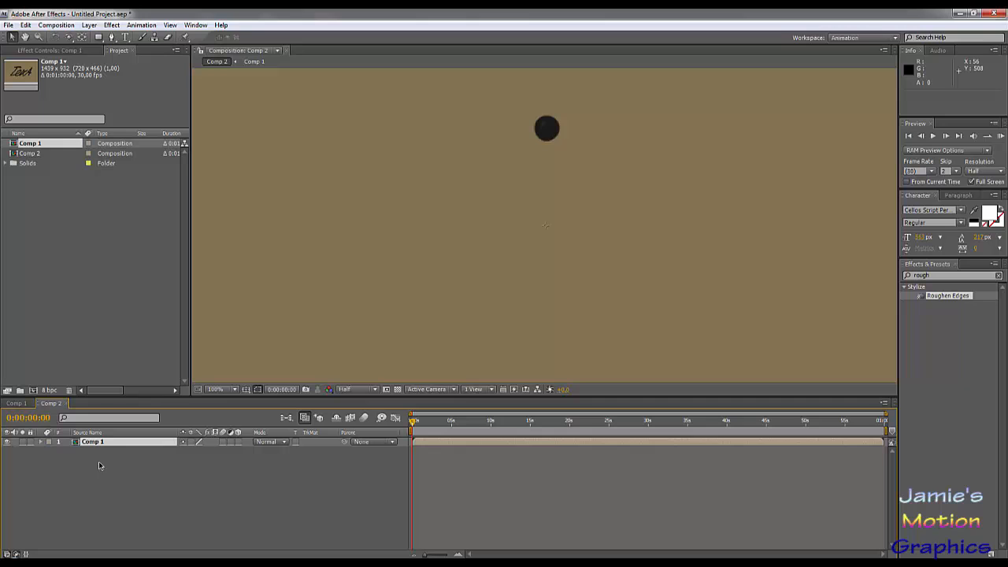
- Add a camera with the default settings to Comp 2 and make the Comp 1 layer 3D
{"action": "left_click", "coordinate": [72, 24]}
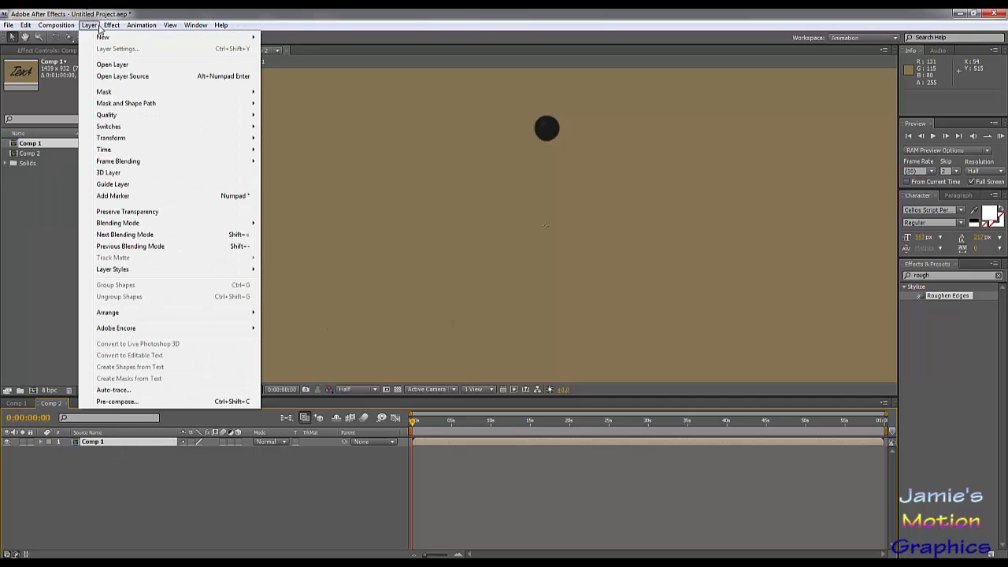
{"action": "mouse_move", "coordinate": [111, 25]}
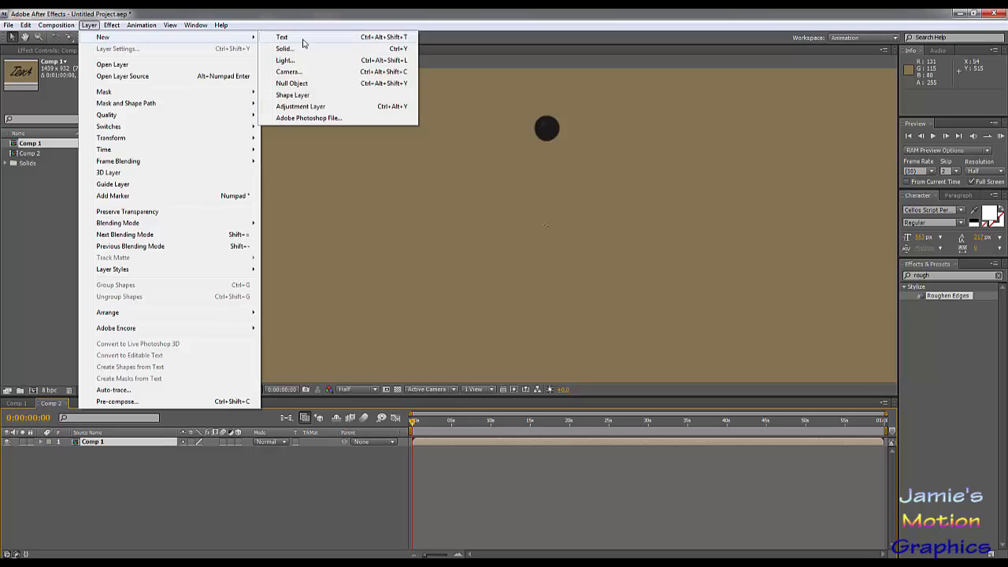
{"action": "left_click", "coordinate": [289, 72]}
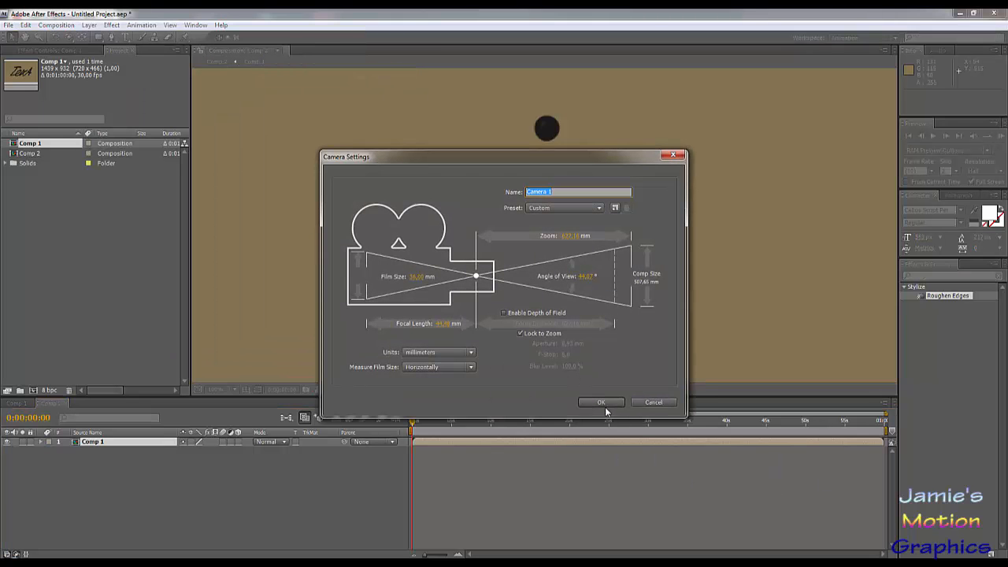
{"action": "left_click", "coordinate": [596, 402]}
{"action": "left_click", "coordinate": [560, 243]}
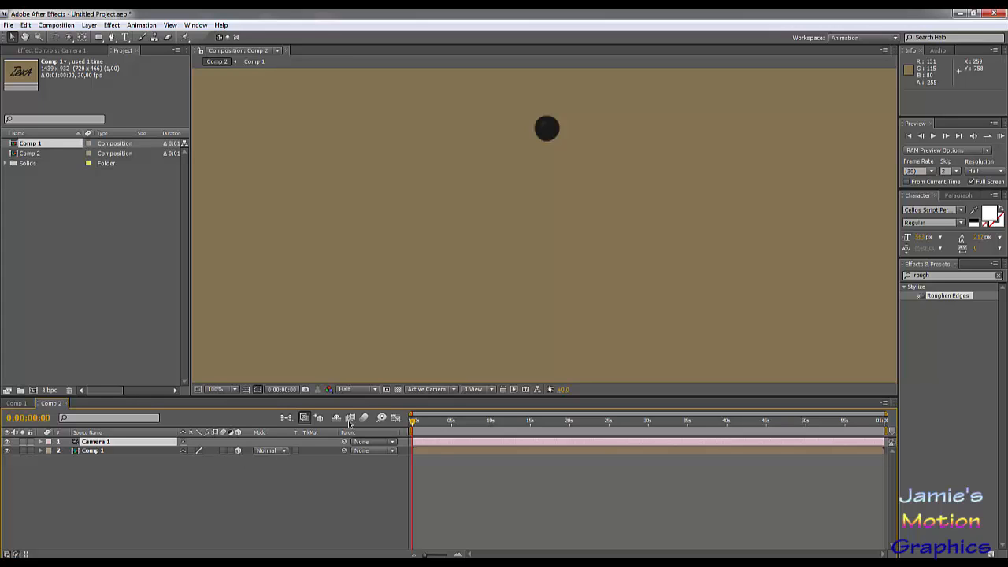
- Orbit the camera to view the page tilted back in perspective, checking the written text up to 0:00:40:21
{"action": "left_click", "coordinate": [69, 38]}
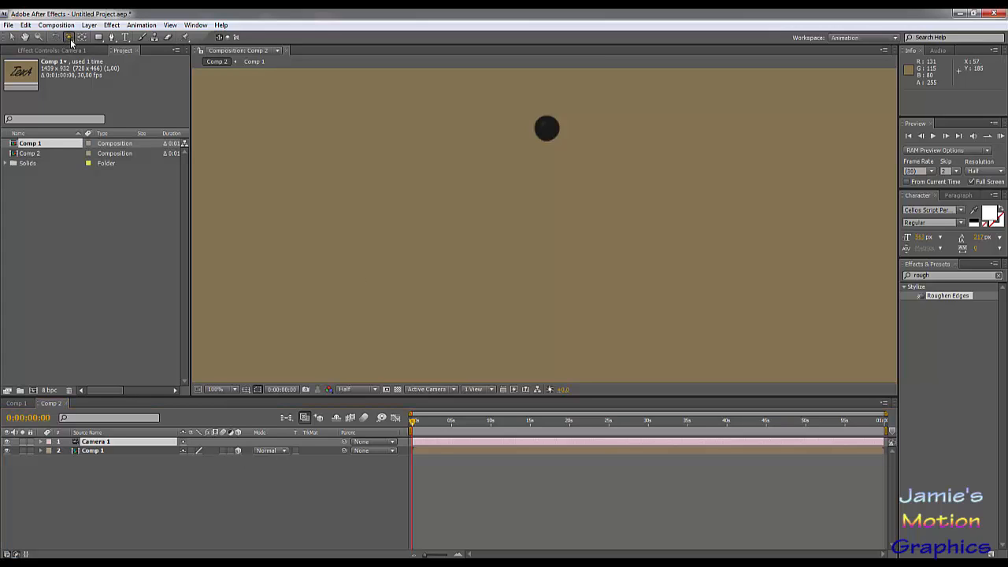
{"action": "left_click_drag", "start_coordinate": [622, 316], "coordinate": [606, 189]}
{"action": "left_click_drag", "start_coordinate": [429, 421], "coordinate": [497, 422]}
{"action": "left_click_drag", "start_coordinate": [562, 321], "coordinate": [548, 337]}
{"action": "left_click_drag", "start_coordinate": [497, 423], "coordinate": [733, 433]}
{"action": "mouse_move", "coordinate": [775, 342]}
{"action": "left_mouse_down"}
{"action": "mouse_move", "coordinate": [765, 354]}
{"action": "mouse_move", "coordinate": [799, 313]}
{"action": "mouse_move", "coordinate": [824, 322]}
{"action": "mouse_move", "coordinate": [789, 343]}
{"action": "left_mouse_up"}
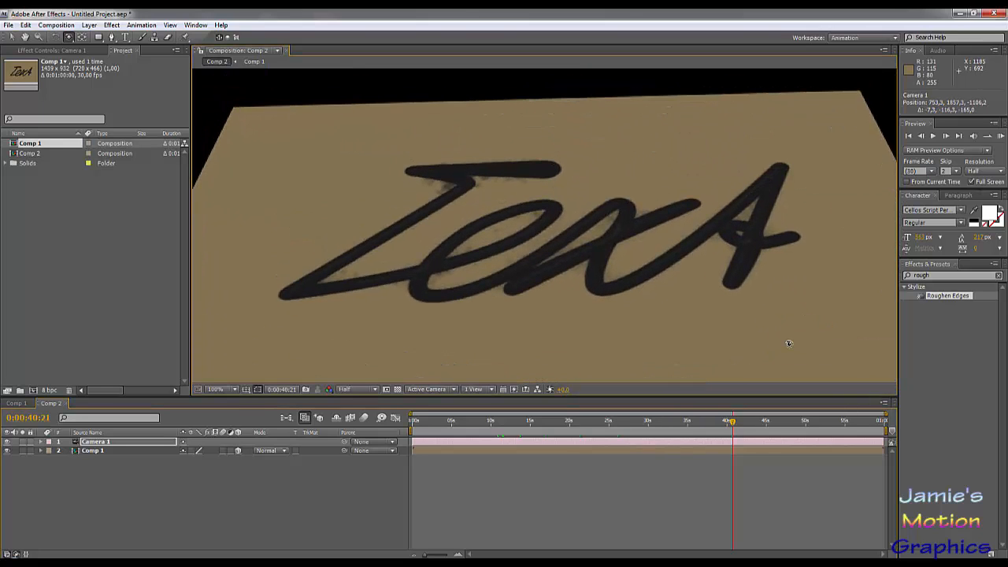
- Lower the camera angle slightly and rotate the Comp 1 layer about 39° around its Z axis
{"action": "left_click", "coordinate": [100, 453]}
{"action": "key", "text": "r"}
{"action": "left_click_drag", "start_coordinate": [792, 252], "coordinate": [669, 202]}
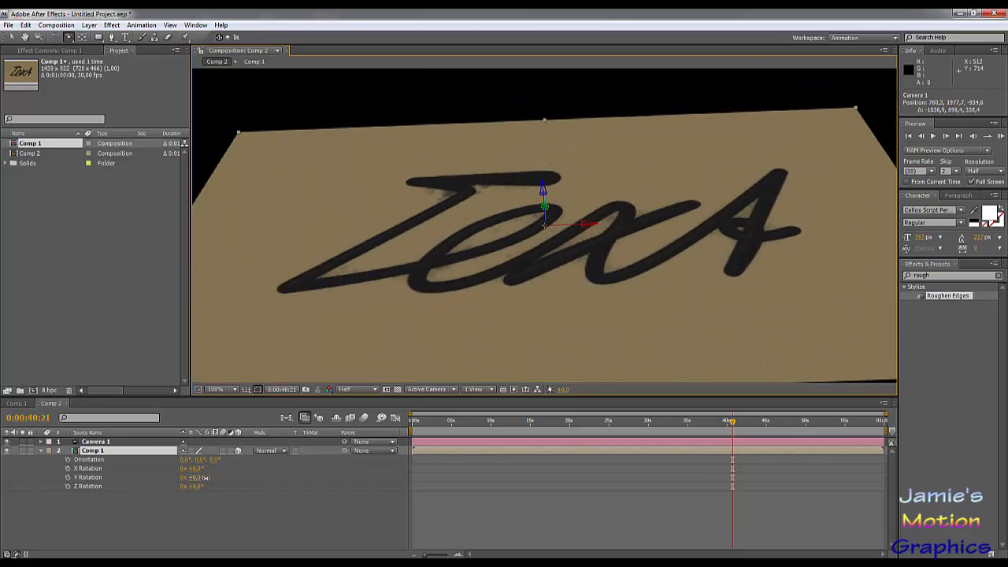
{"action": "mouse_move", "coordinate": [204, 477]}
{"action": "left_mouse_down"}
{"action": "mouse_move", "coordinate": [229, 477]}
{"action": "mouse_move", "coordinate": [190, 478]}
{"action": "mouse_move", "coordinate": [202, 486]}
{"action": "mouse_move", "coordinate": [211, 478]}
{"action": "left_mouse_up"}
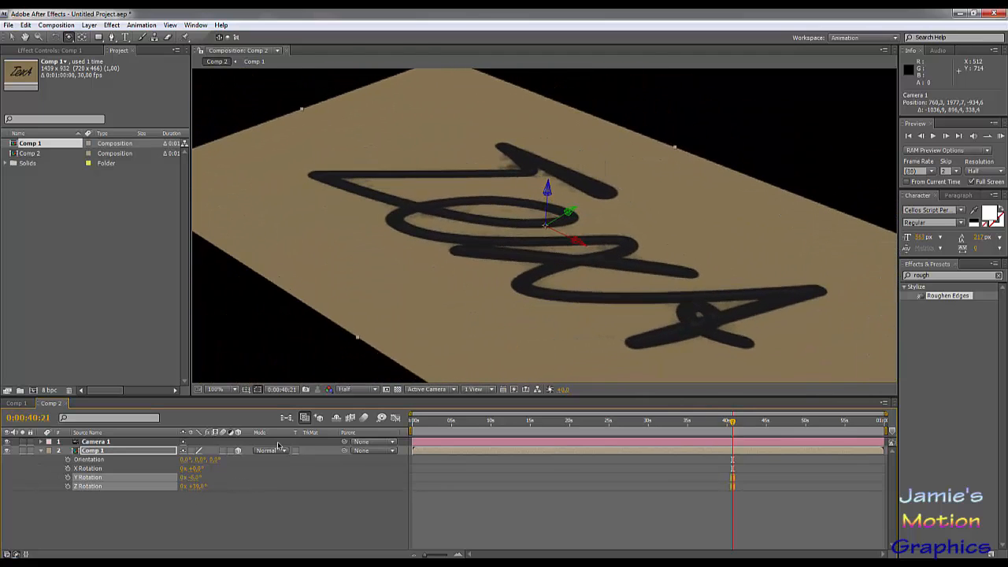
- Orbit the camera to a slightly higher diagonal angle and review the handwriting animation up to 0:00:36:09
{"action": "left_click_drag", "start_coordinate": [524, 341], "coordinate": [491, 368]}
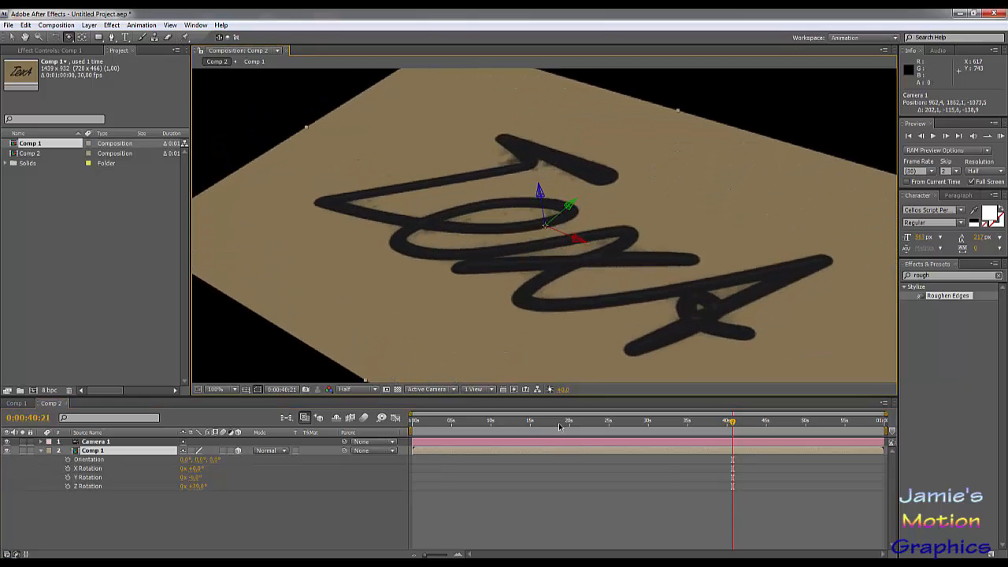
{"action": "mouse_move", "coordinate": [560, 427]}
{"action": "left_mouse_down"}
{"action": "mouse_move", "coordinate": [423, 426]}
{"action": "mouse_move", "coordinate": [481, 426]}
{"action": "mouse_move", "coordinate": [562, 456]}
{"action": "mouse_move", "coordinate": [698, 457]}
{"action": "left_mouse_up"}
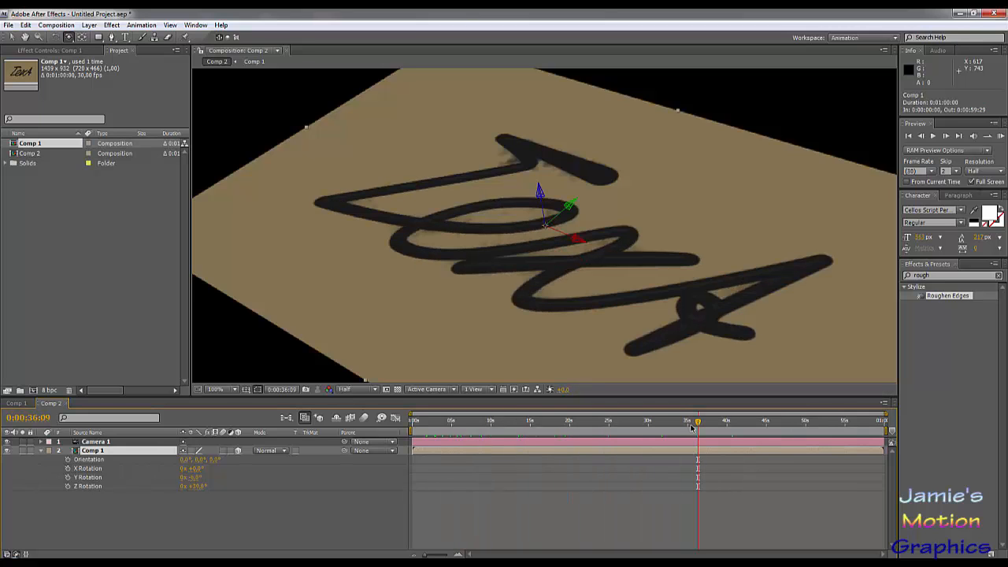